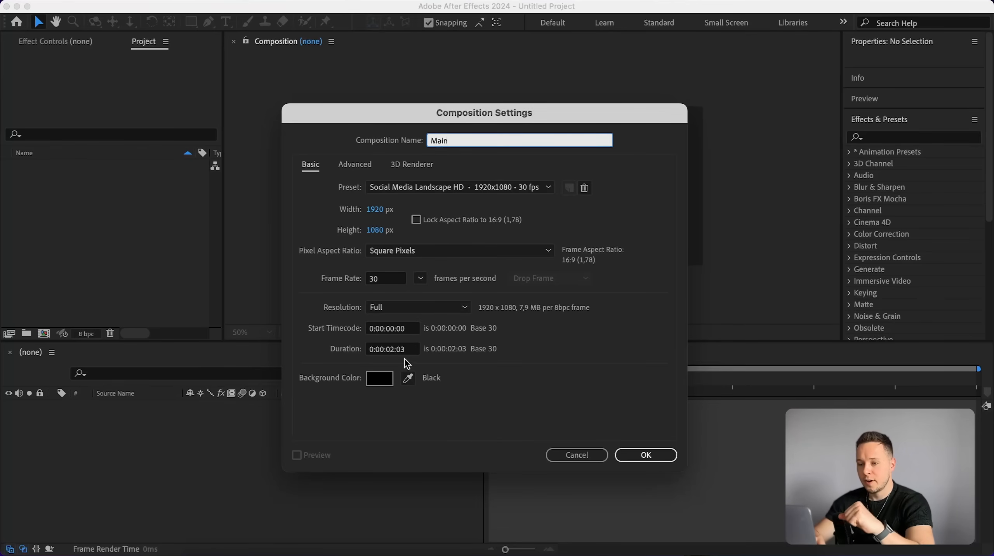
Set the Main composition's duration to 5 seconds and its 3D renderer to Advanced 3D, then confirm.
{"action": "left_click", "coordinate": [390, 349]}
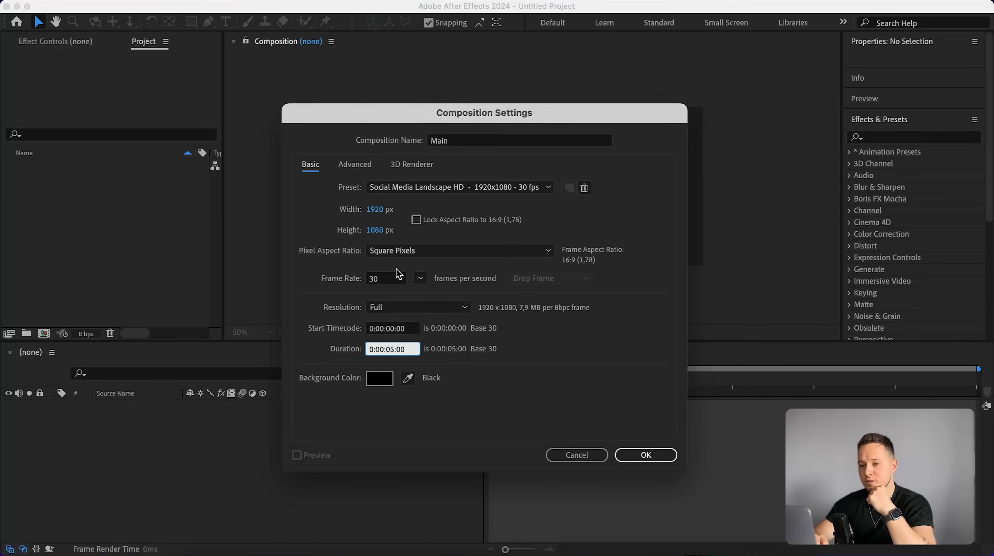
{"action": "left_click", "coordinate": [407, 164]}
{"action": "left_click", "coordinate": [358, 226]}
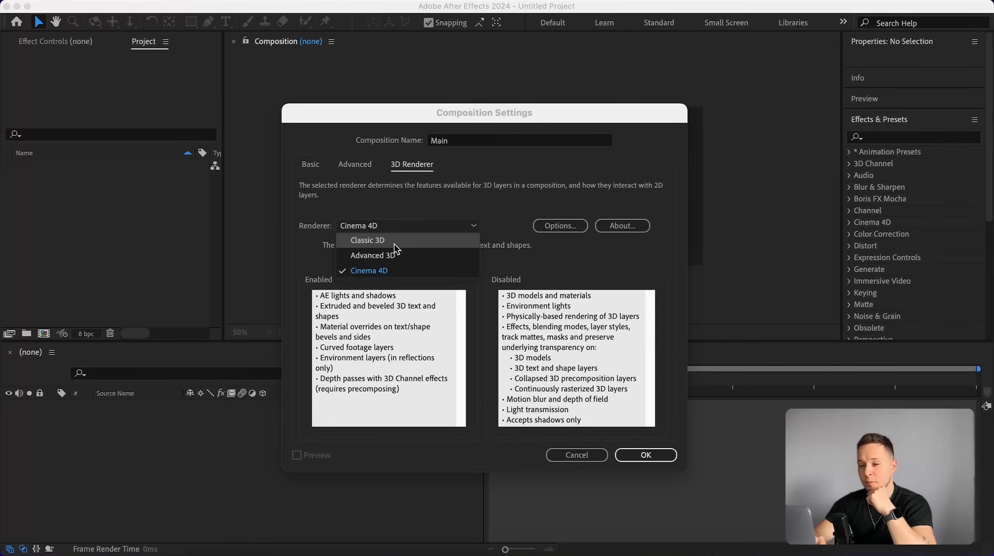
{"action": "left_click", "coordinate": [368, 260]}
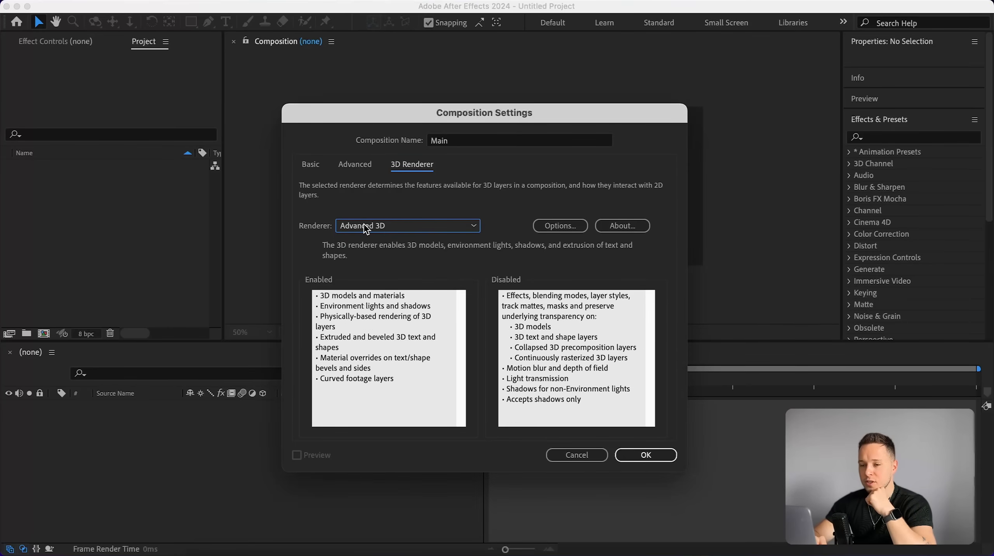
{"action": "left_click", "coordinate": [657, 460]}
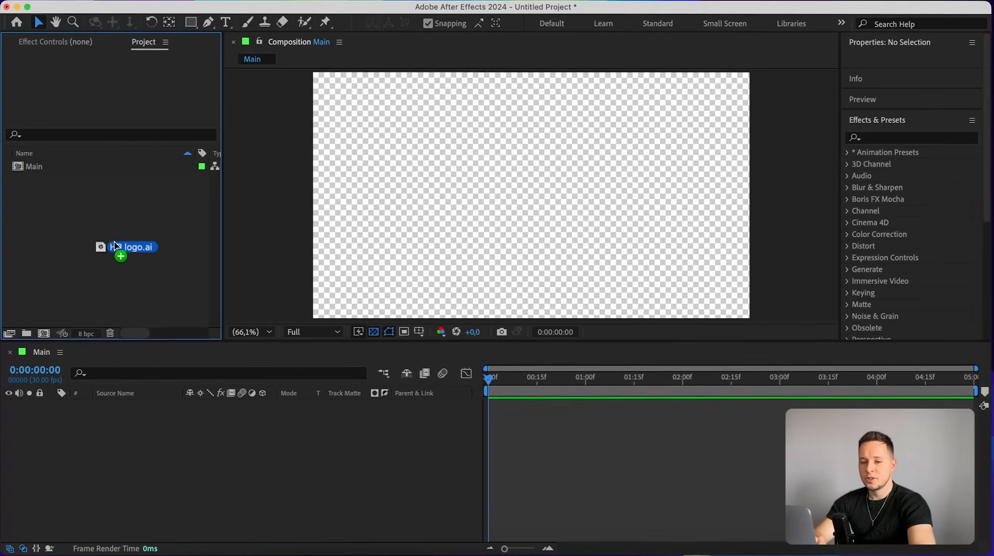
Import HP logo.ai as a Composition with Layer Size footage dimensions.
{"action": "left_click_drag", "start_coordinate": [116, 244], "coordinate": [87, 234]}
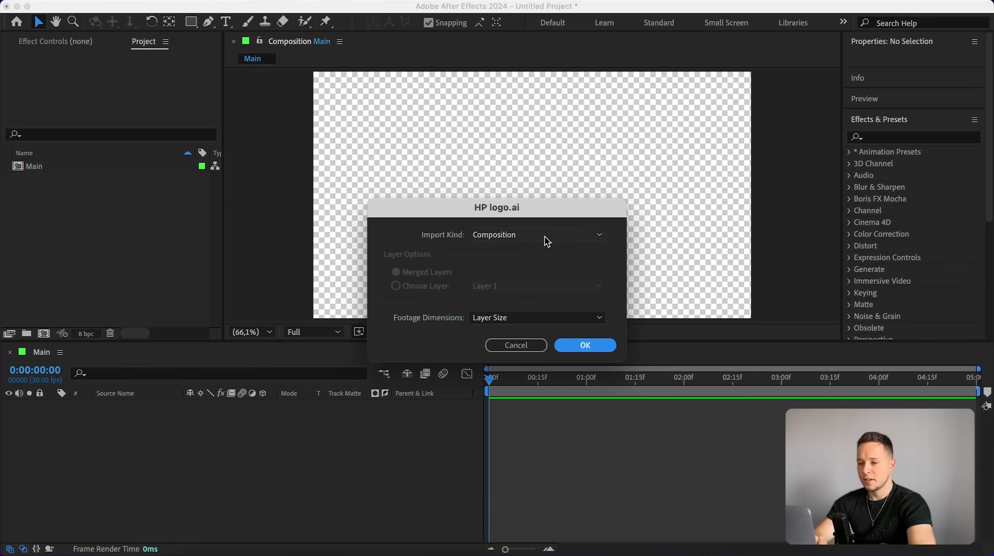
{"action": "left_click_drag", "start_coordinate": [446, 217], "coordinate": [440, 179]}
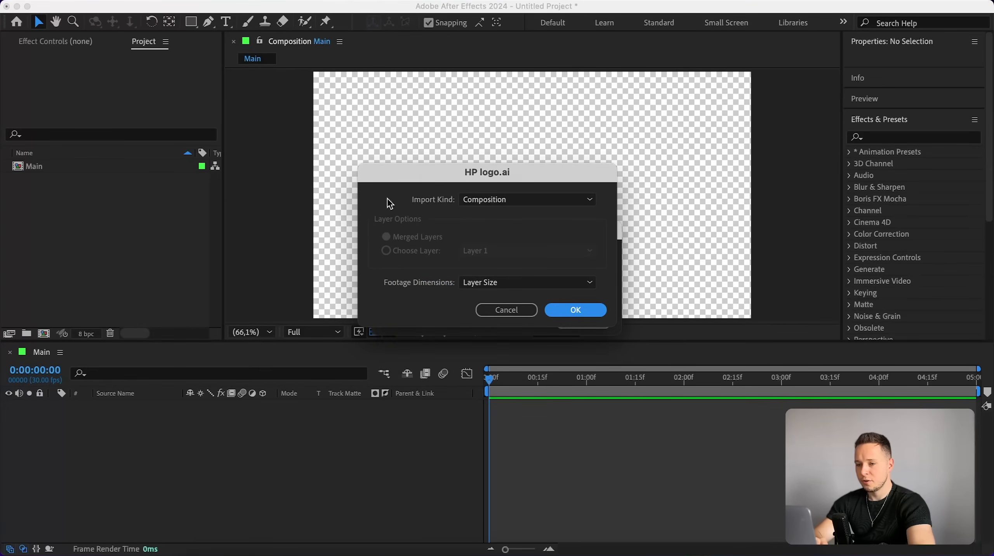
{"action": "left_click", "coordinate": [484, 203]}
{"action": "left_click", "coordinate": [493, 233]}
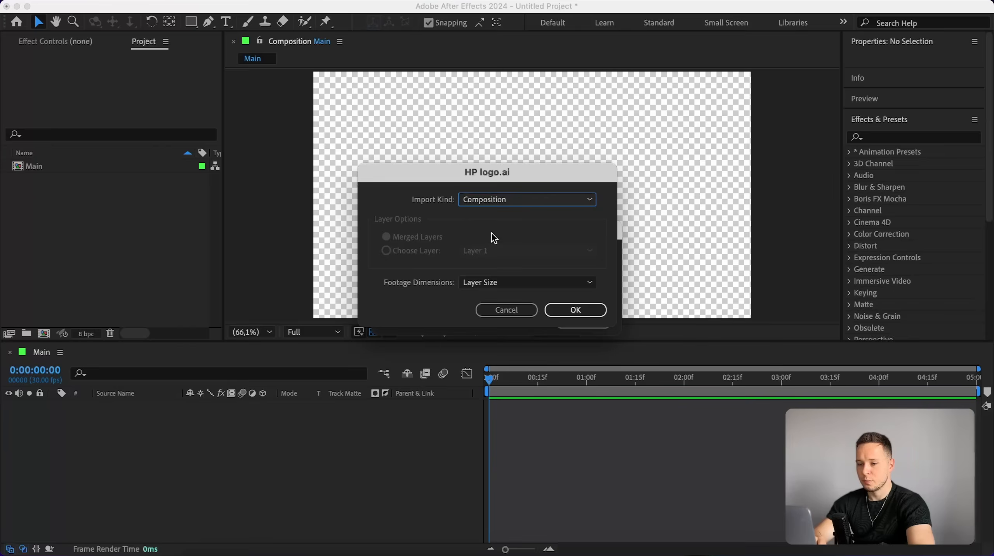
{"action": "left_click", "coordinate": [506, 281]}
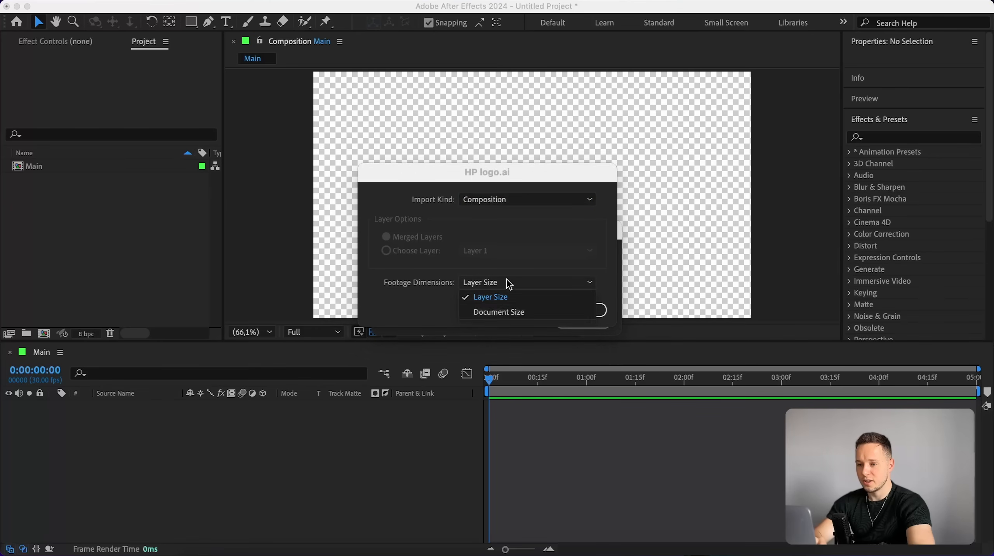
{"action": "left_click", "coordinate": [494, 298]}
{"action": "left_click", "coordinate": [575, 310]}
Open the imported HP logo composition.
{"action": "left_click", "coordinate": [19, 184]}
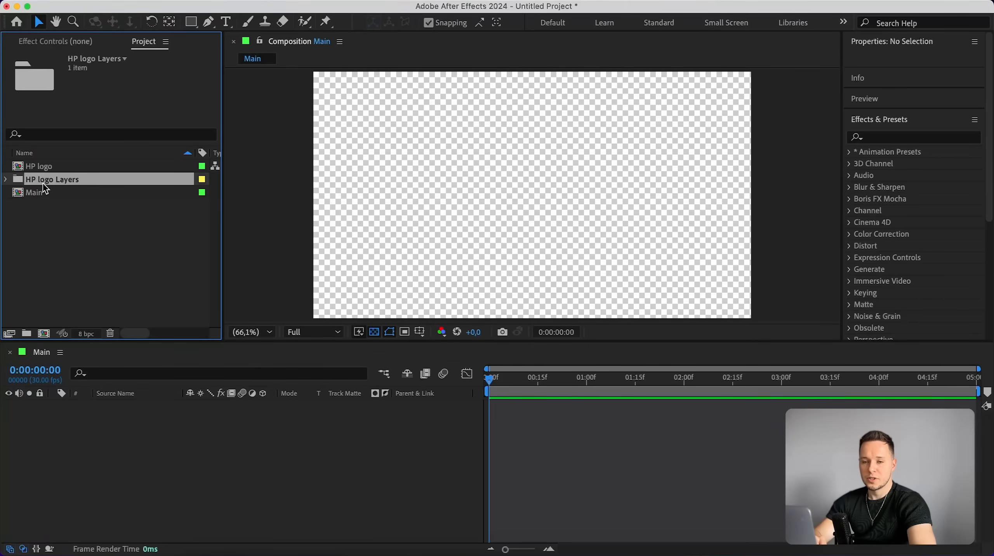
{"action": "left_click", "coordinate": [41, 168]}
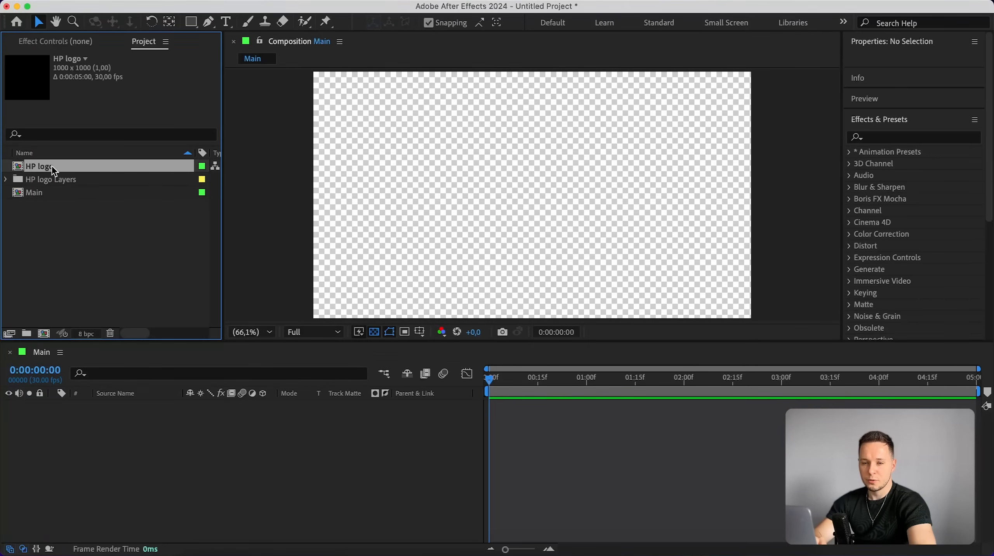
{"action": "double_click", "coordinate": [54, 167]}
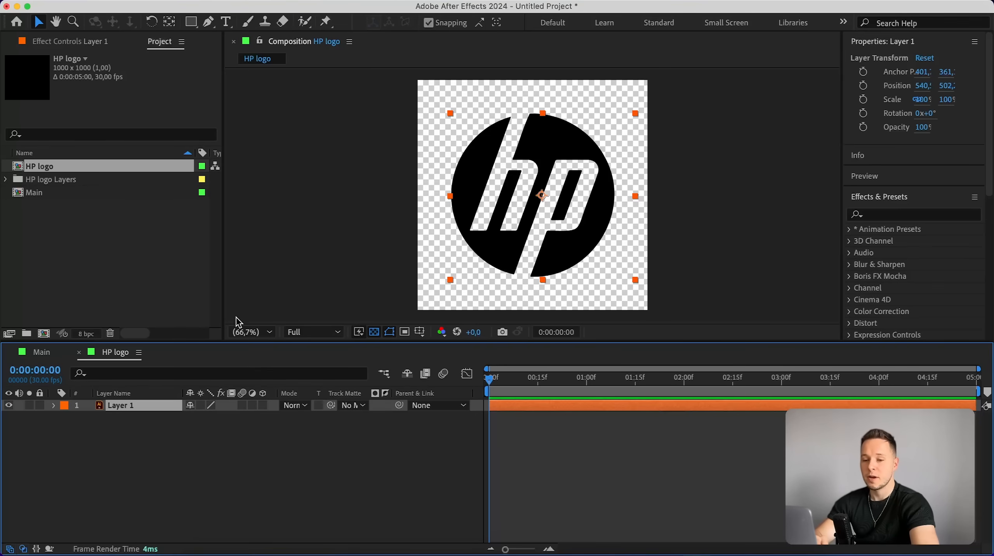
Convert the logo's vector layer into shapes with Create Shapes from Vector Layer.
{"action": "right_click", "coordinate": [140, 407]}
{"action": "mouse_move", "coordinate": [183, 425]}
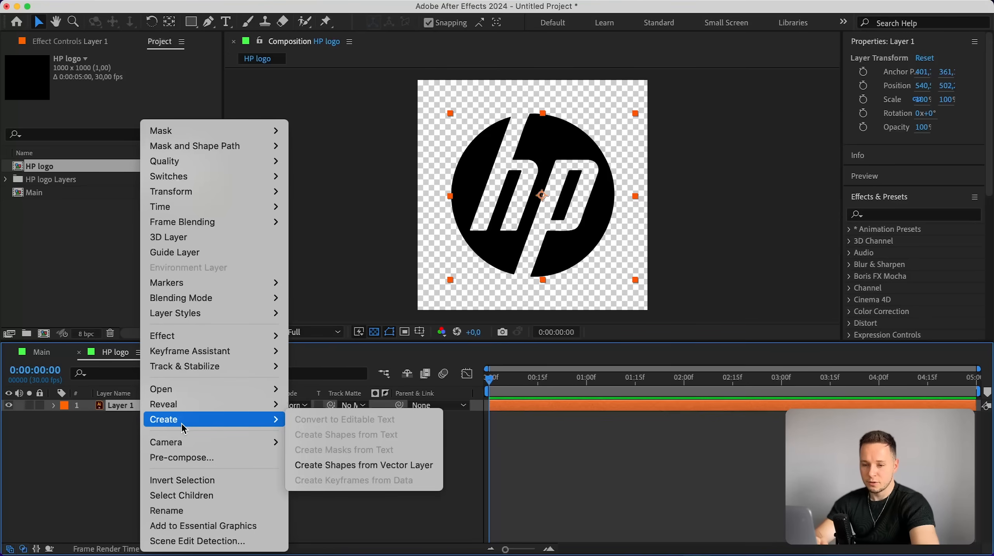
{"action": "left_click", "coordinate": [378, 467]}
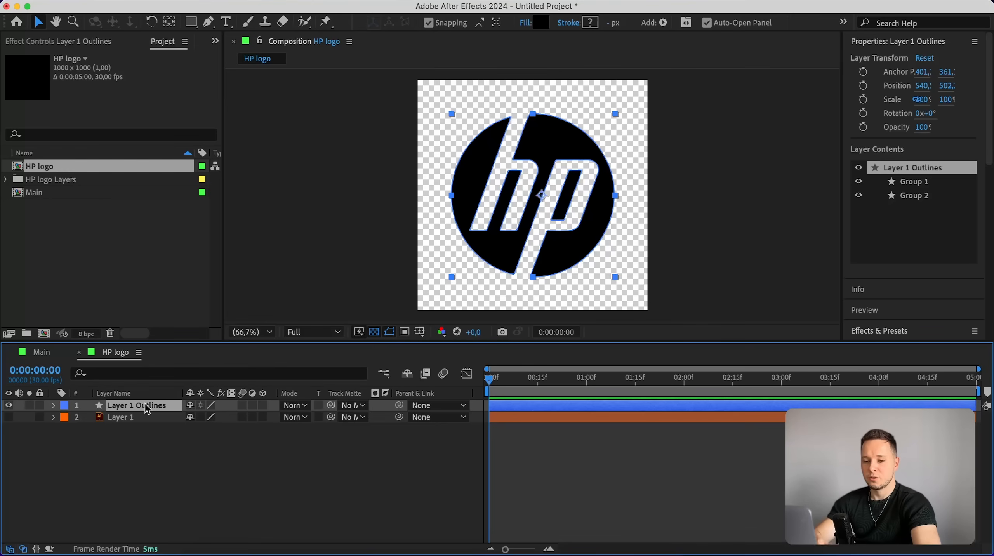
Move the logo outlines layer out of HP logo and paste it into the Main composition.
{"action": "key", "text": "Delete"}
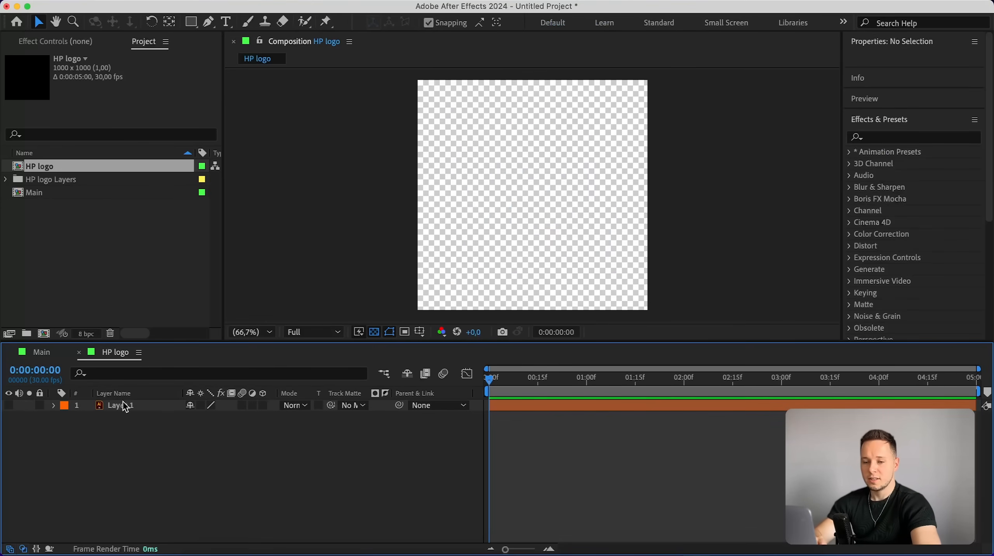
{"action": "left_click", "coordinate": [79, 353]}
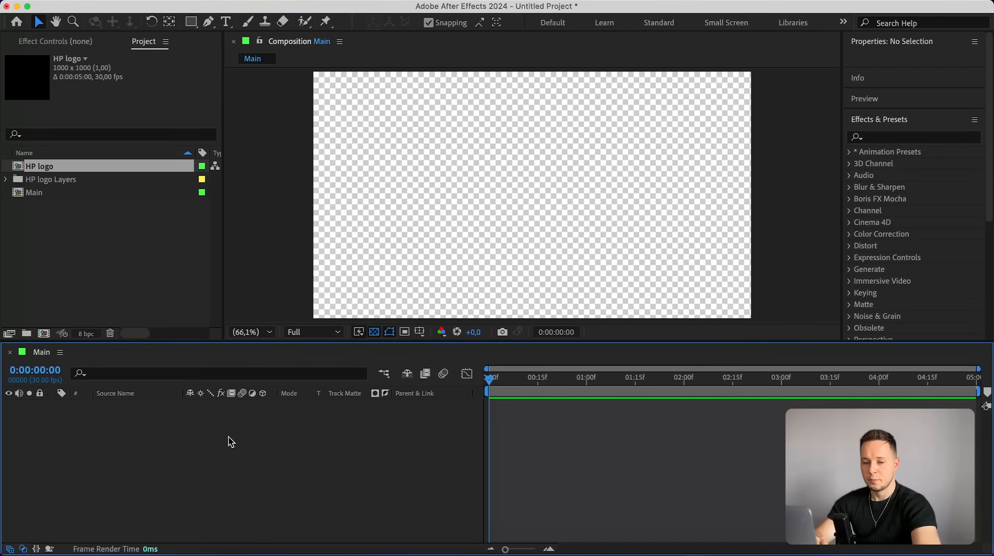
{"action": "key", "text": "super+v"}
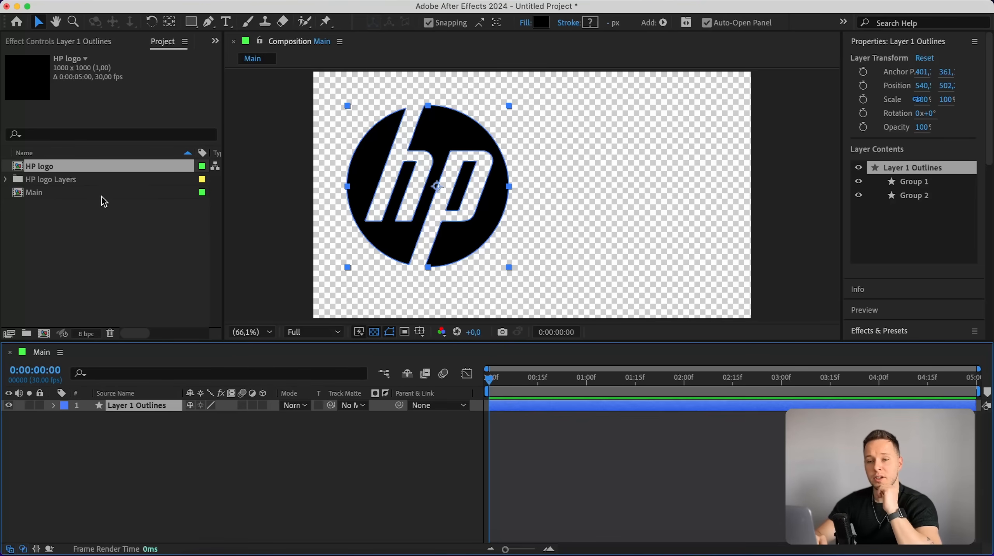
Center the logo layer's anchor point on its content.
{"action": "left_click", "coordinate": [445, 120]}
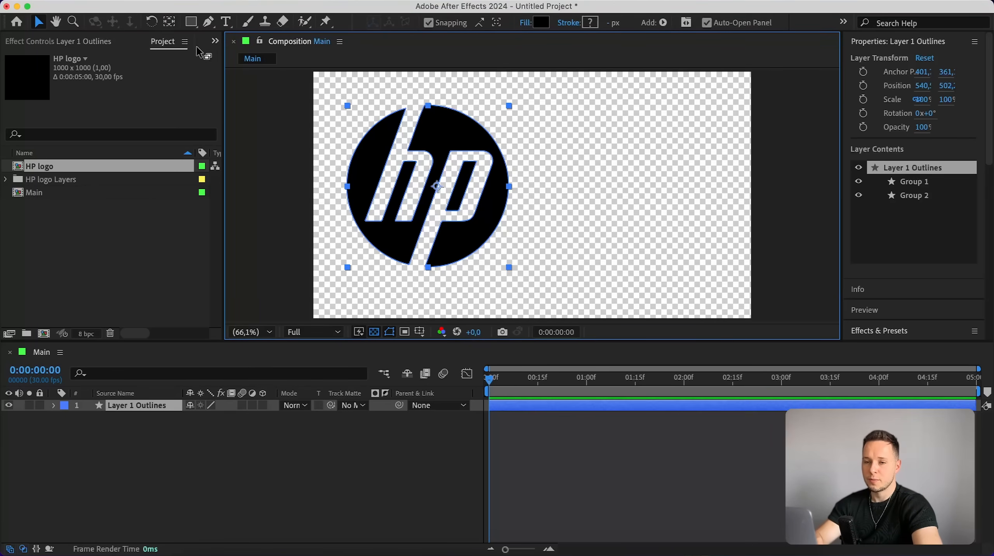
{"action": "double_click", "coordinate": [170, 24]}
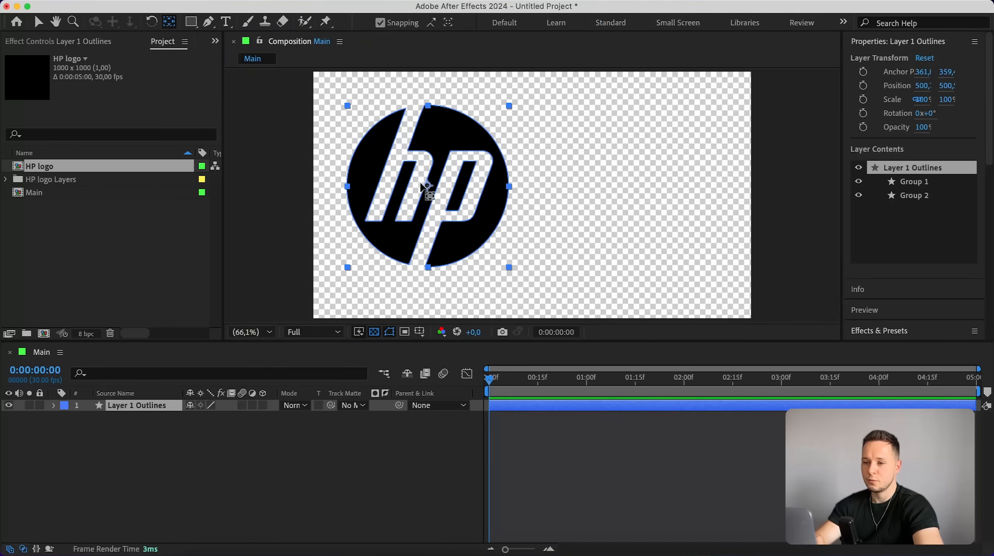
{"action": "left_click", "coordinate": [40, 22]}
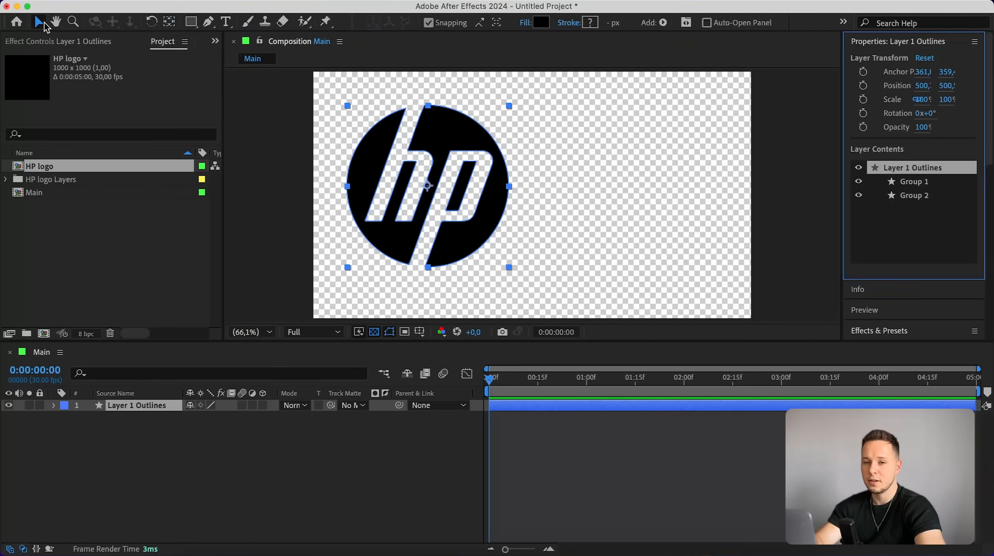
Align the logo layer to the horizontal and vertical centre of the composition.
{"action": "left_click_drag", "start_coordinate": [989, 117], "coordinate": [989, 422]}
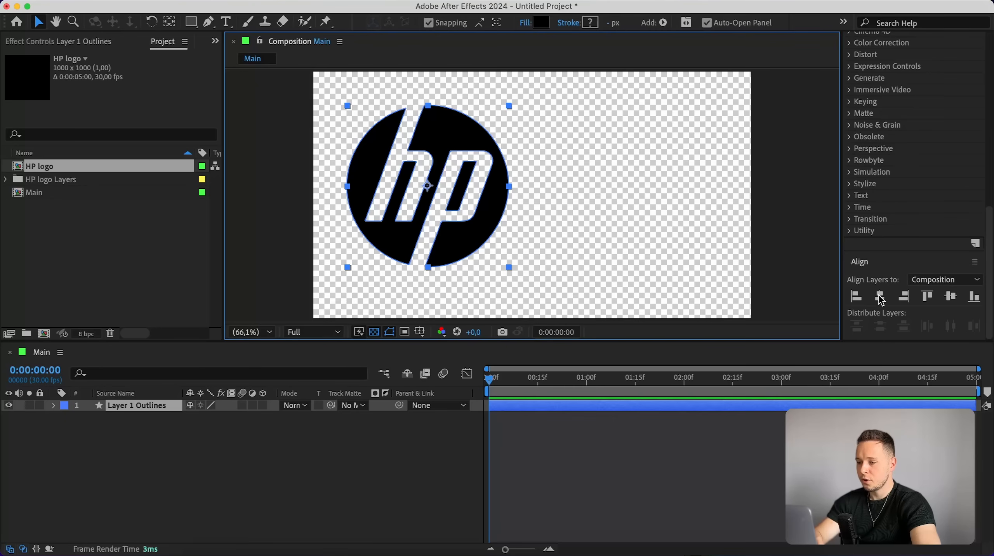
{"action": "left_click", "coordinate": [881, 298]}
{"action": "left_click", "coordinate": [954, 299]}
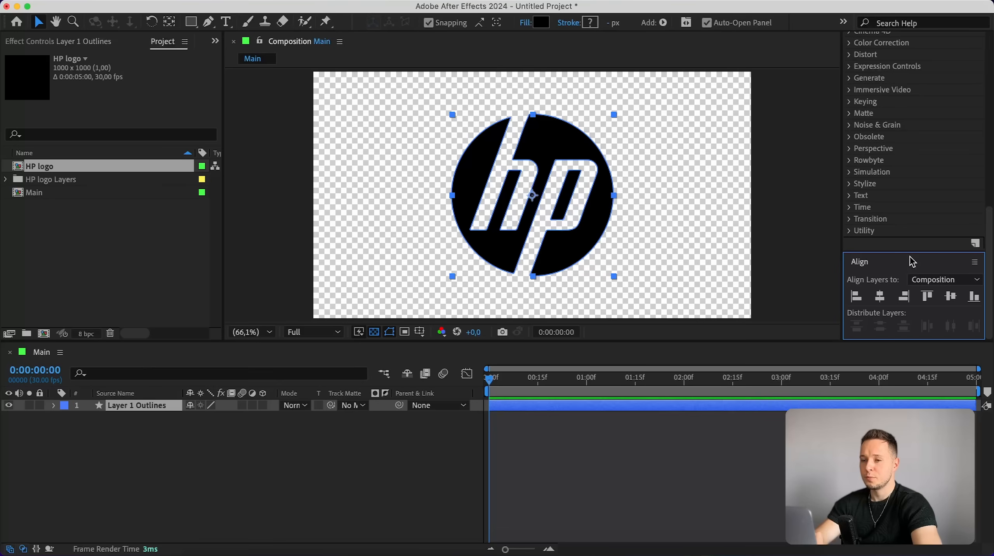
Scale the HP logo down to a smaller size in the centre of the frame.
{"action": "left_click", "coordinate": [401, 0]}
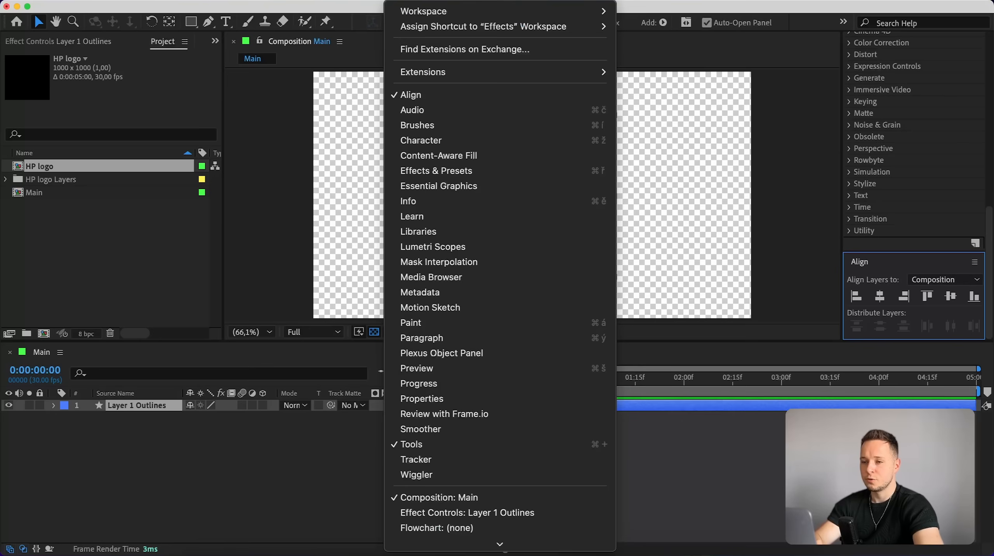
{"action": "left_click", "coordinate": [407, 95]}
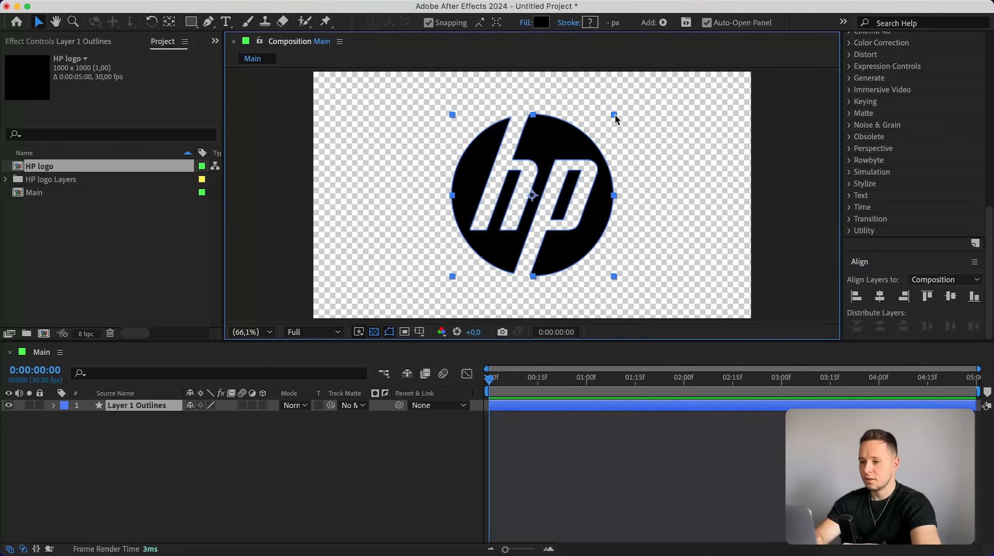
{"action": "left_click_drag", "start_coordinate": [616, 114], "coordinate": [566, 160]}
{"action": "left_click", "coordinate": [635, 156]}
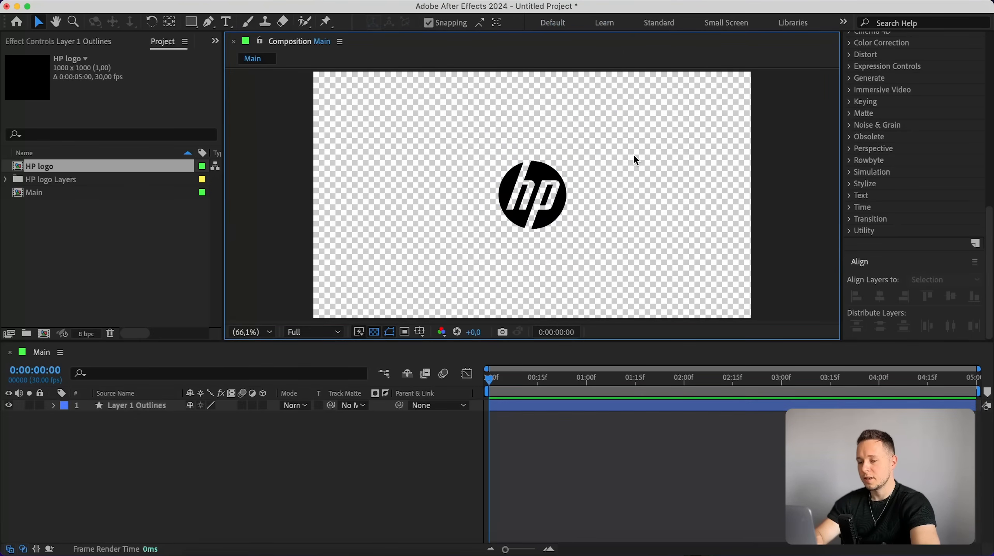
Set the logo's fill colour to white, FFFFFF.
{"action": "left_click", "coordinate": [524, 406]}
{"action": "left_click", "coordinate": [547, 23]}
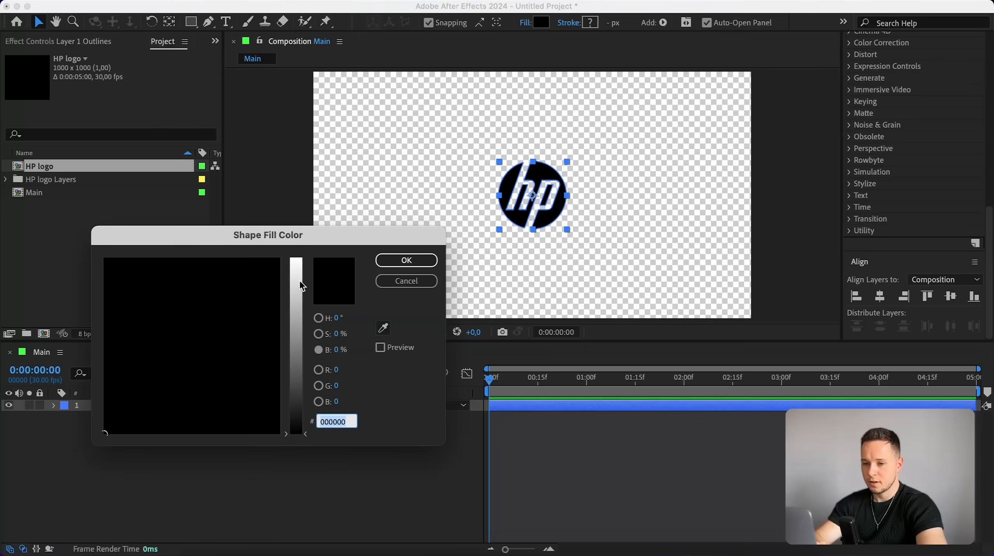
{"action": "type", "text": "FFFFFF"}
{"action": "key", "text": "Return"}
Draw a circle around the logo with the Ellipse tool on a black background view.
{"action": "left_click", "coordinate": [374, 334]}
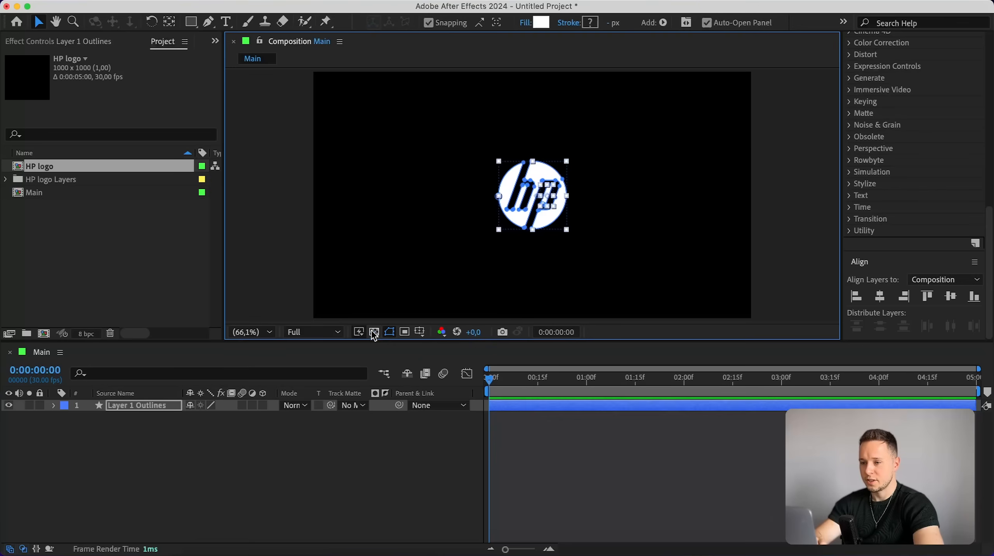
{"action": "left_click", "coordinate": [324, 273]}
{"action": "left_click_drag", "start_coordinate": [200, 26], "coordinate": [230, 53]}
{"action": "mouse_move", "coordinate": [463, 125]}
{"action": "left_mouse_down"}
{"action": "mouse_move", "coordinate": [553, 195]}
{"action": "mouse_move", "coordinate": [609, 222]}
{"action": "left_mouse_up"}
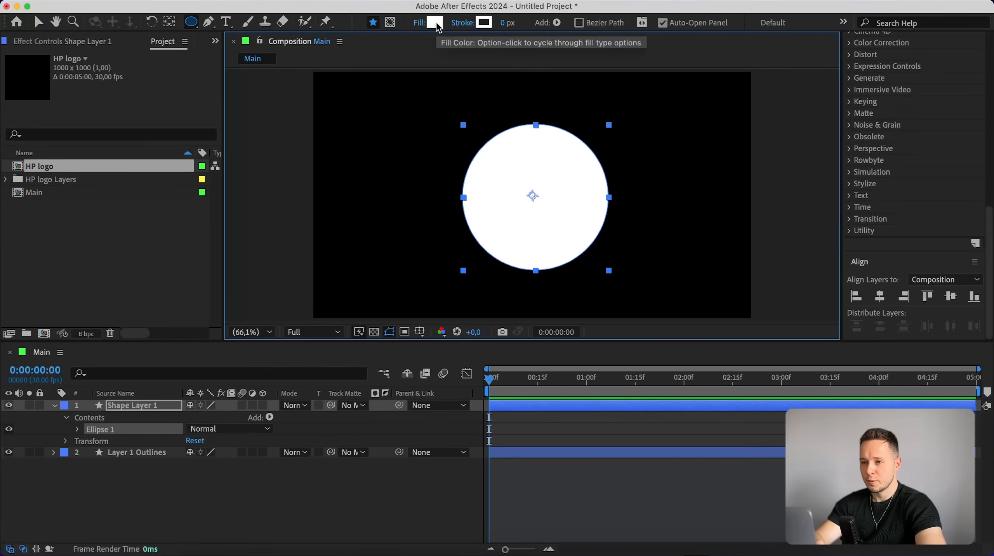
Set the circle to no fill with a 1 px white stroke.
{"action": "left_click", "coordinate": [436, 23], "text": "alt"}
{"action": "left_click", "coordinate": [434, 26], "text": "alt"}
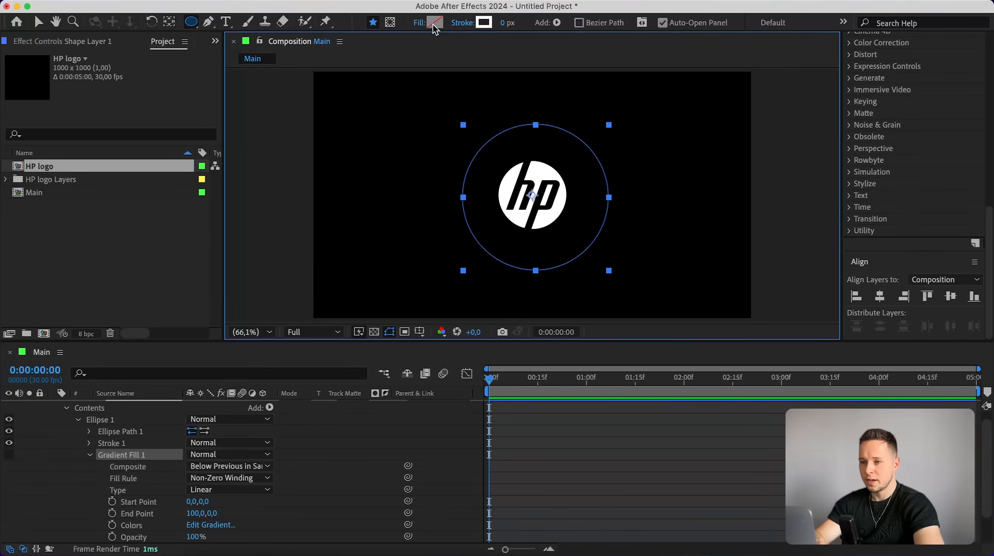
{"action": "left_click", "coordinate": [503, 24]}
{"action": "type", "text": "1"}
{"action": "key", "text": "Return"}
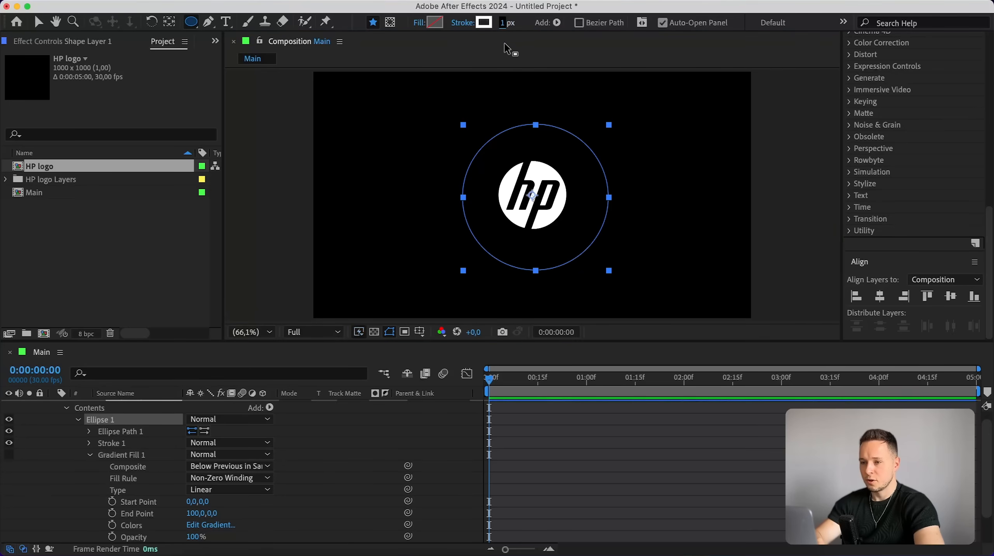
{"action": "left_click", "coordinate": [484, 23]}
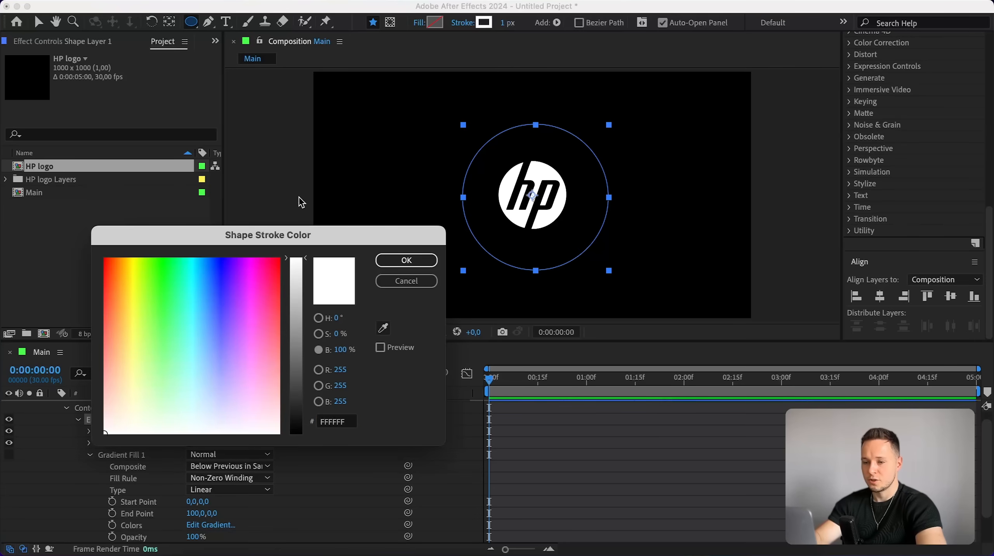
{"action": "key", "text": "Return"}
Center the circle's anchor point and align the circle to the composition's centre.
{"action": "left_click", "coordinate": [38, 22]}
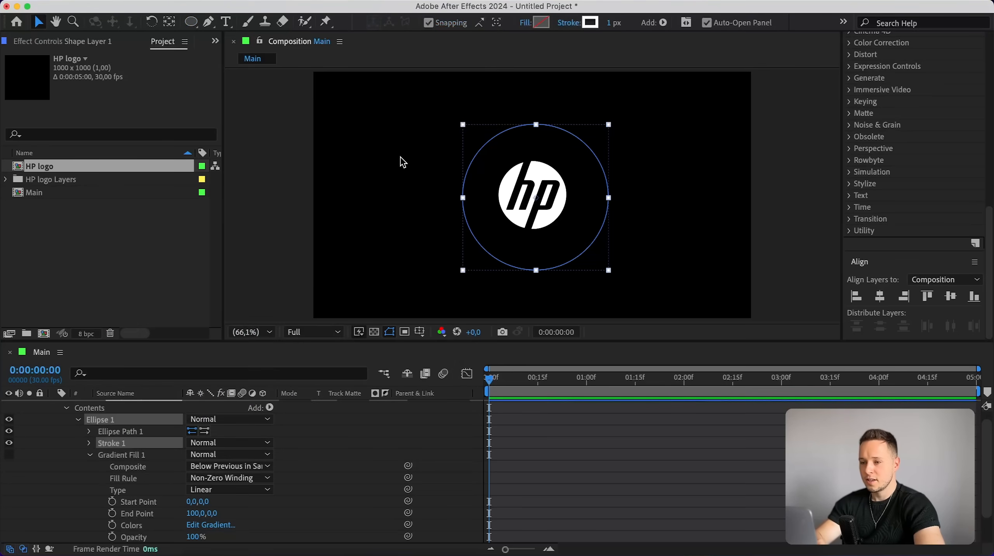
{"action": "left_click", "coordinate": [169, 22]}
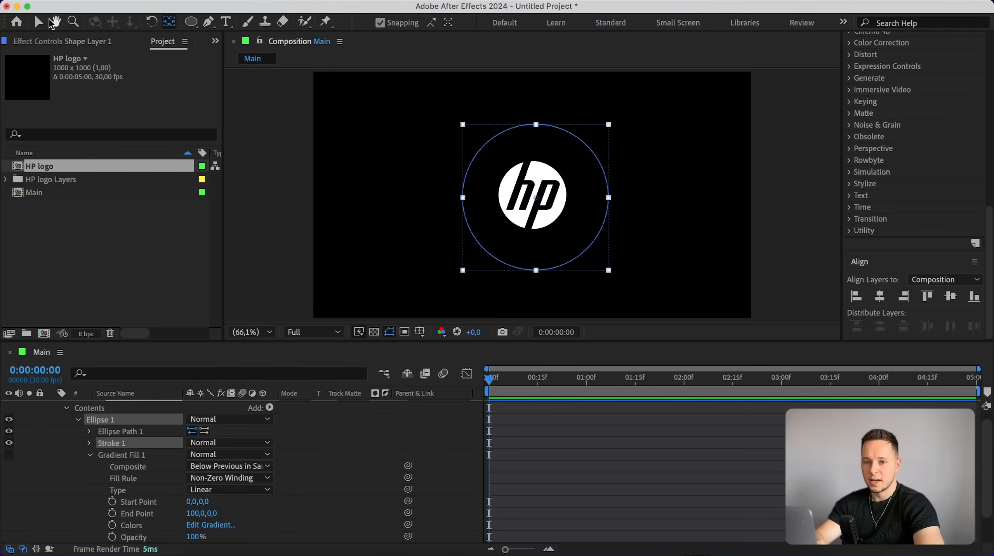
{"action": "left_click", "coordinate": [39, 22]}
{"action": "left_click", "coordinate": [880, 296]}
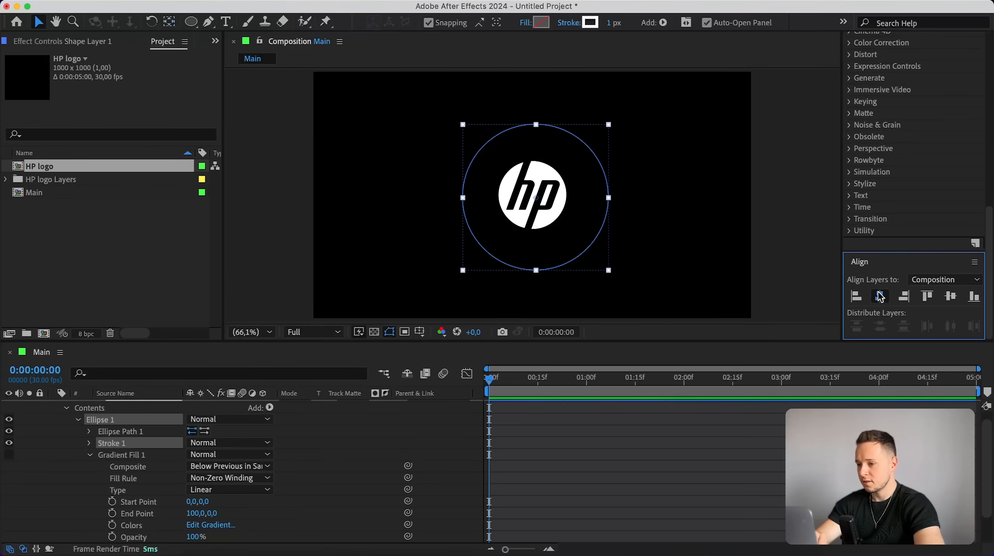
{"action": "left_click", "coordinate": [955, 297]}
Collapse the shape layer's properties in the timeline.
{"action": "left_click", "coordinate": [150, 464]}
{"action": "scroll", "coordinate": [150, 464], "scroll_direction": "up", "scroll_amount": 1}
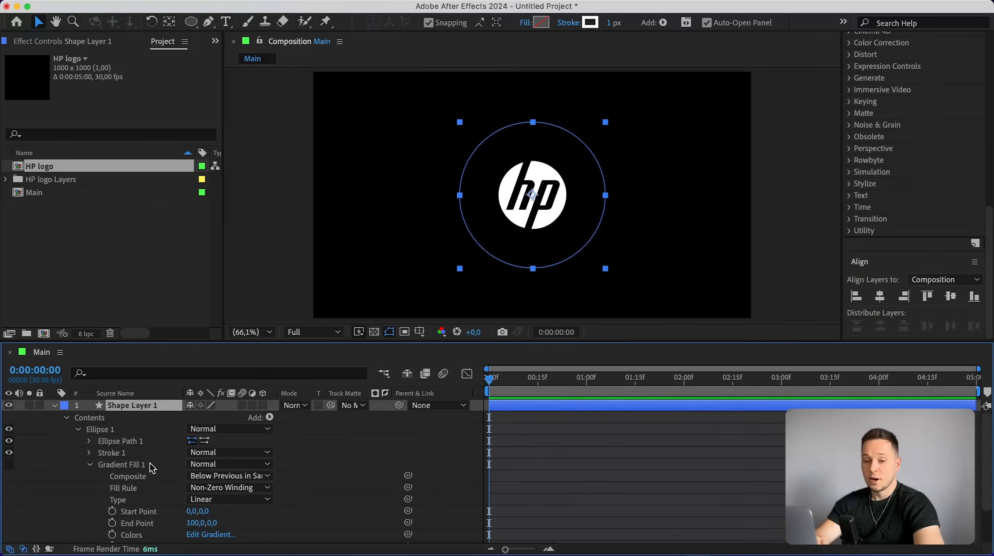
{"action": "left_click", "coordinate": [54, 407]}
{"action": "left_click", "coordinate": [180, 465]}
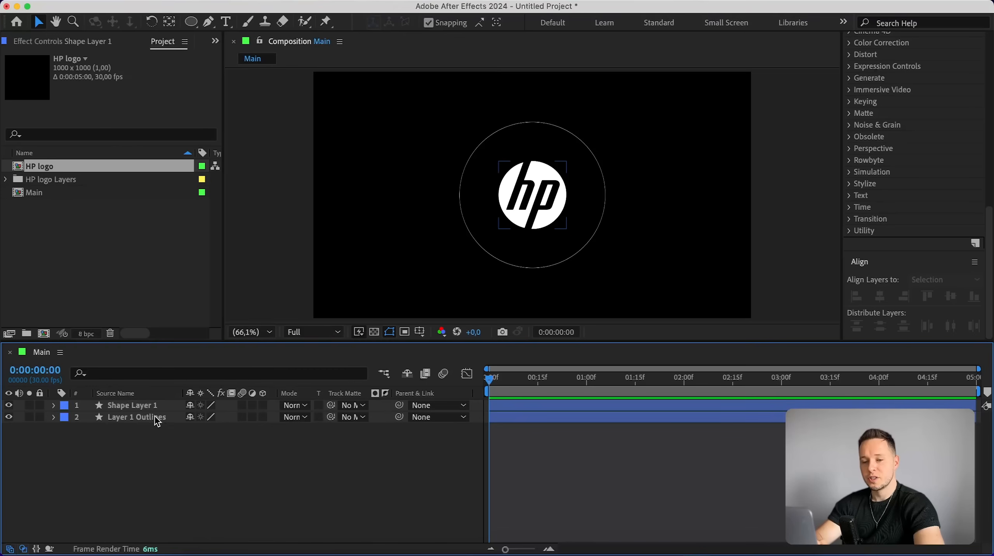
Enable 3D on the circle shape layer.
{"action": "left_click", "coordinate": [149, 405]}
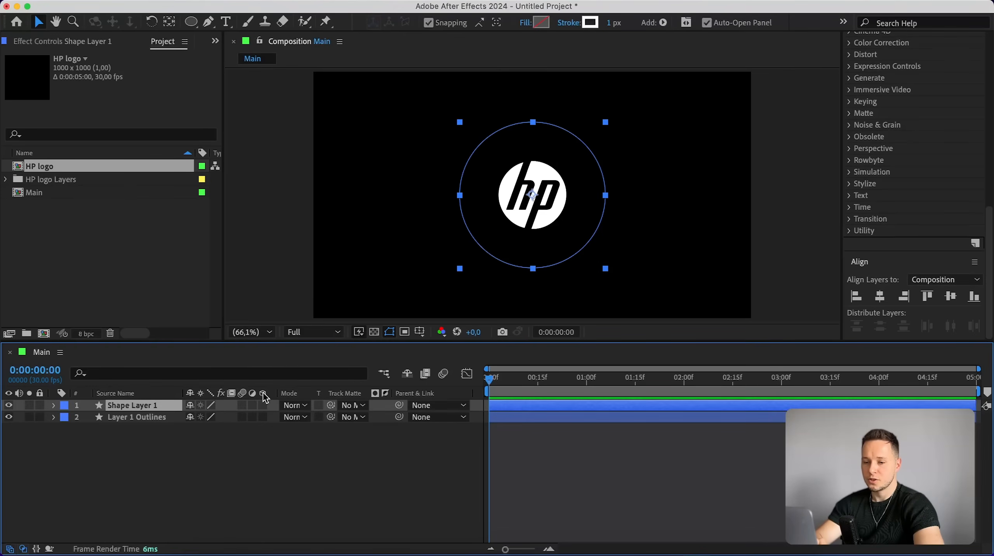
{"action": "left_click", "coordinate": [263, 405]}
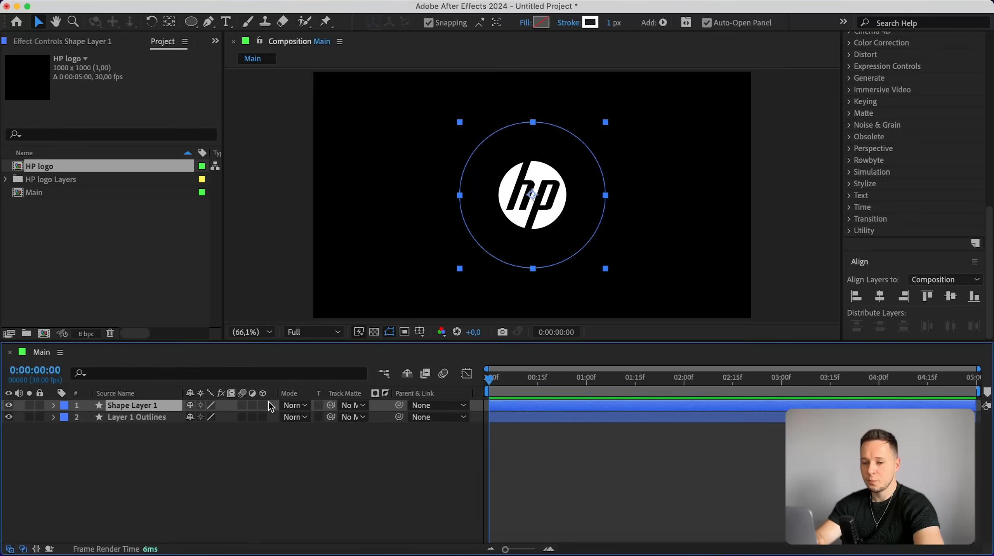
Set the circle layer's geometry bevel style to Convex.
{"action": "left_click", "coordinate": [54, 406]}
{"action": "scroll", "coordinate": [111, 497], "scroll_direction": "down", "scroll_amount": 3}
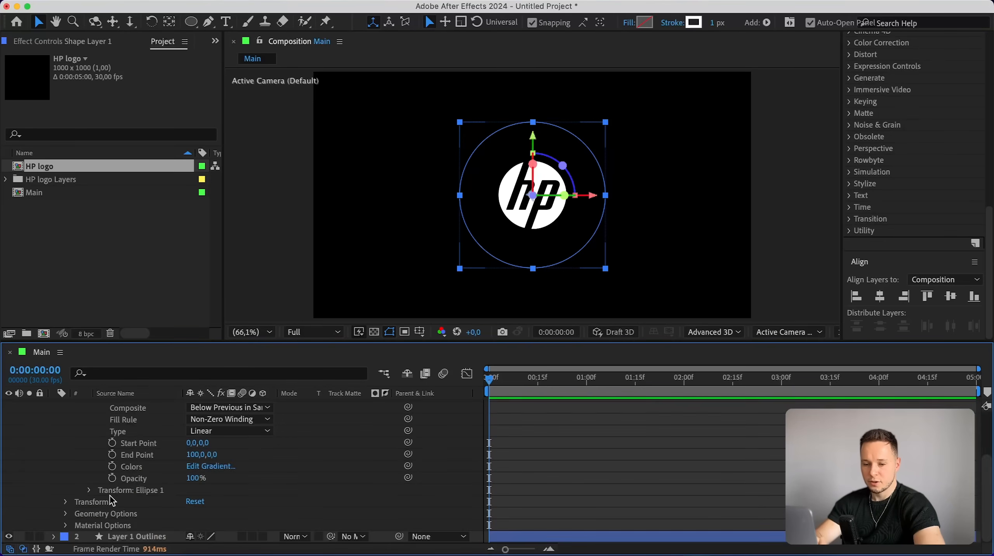
{"action": "left_click", "coordinate": [66, 515]}
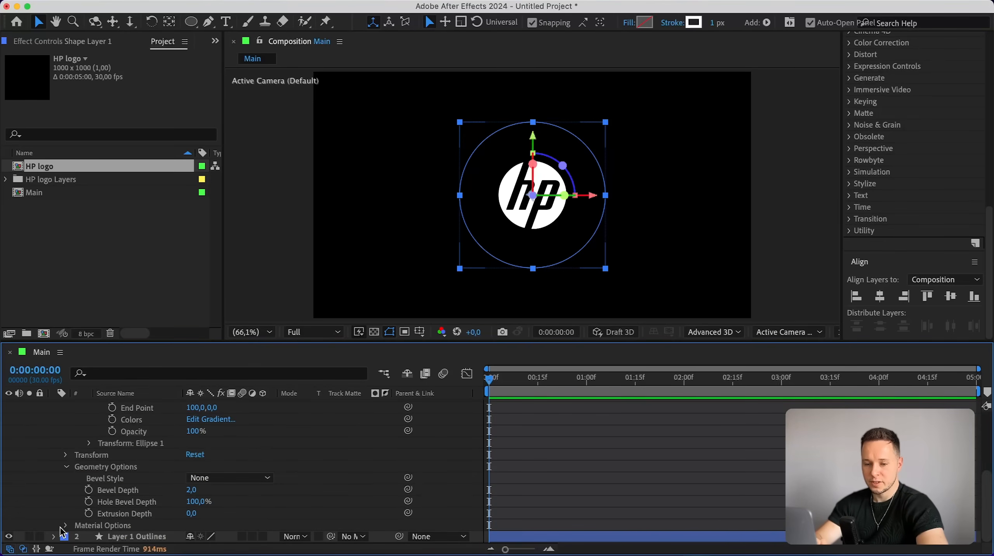
{"action": "left_click", "coordinate": [66, 527]}
{"action": "scroll", "coordinate": [65, 479], "scroll_direction": "up", "scroll_amount": 2}
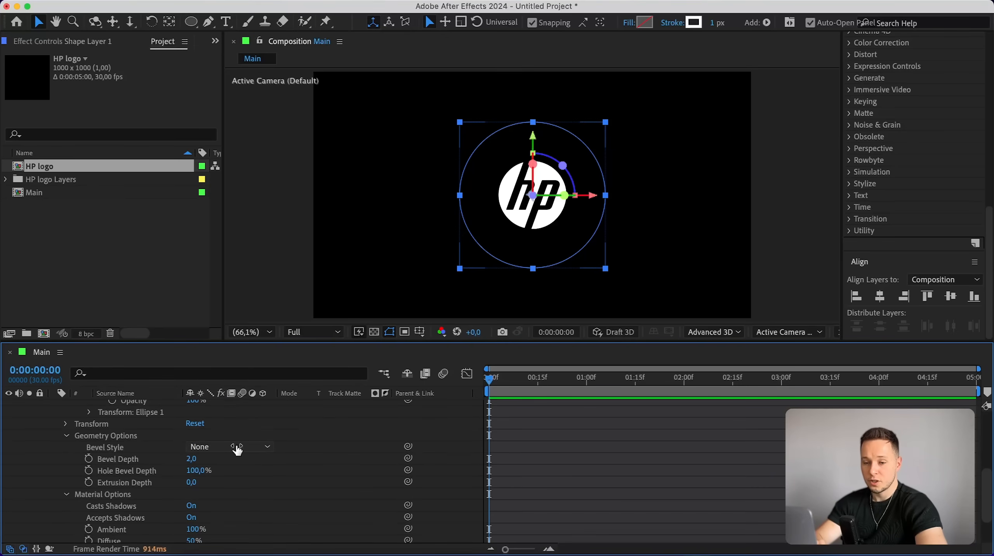
{"action": "left_click", "coordinate": [228, 451]}
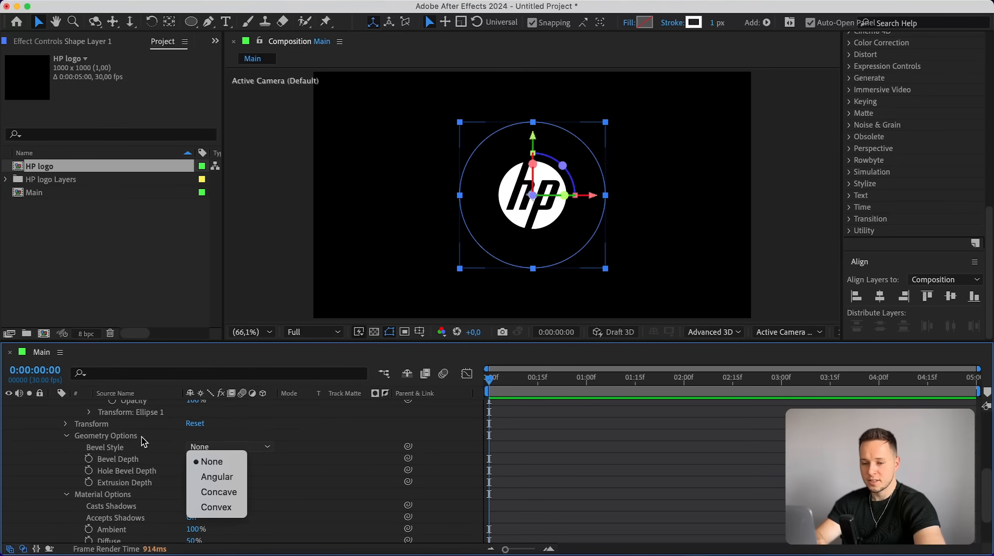
{"action": "left_click", "coordinate": [216, 508]}
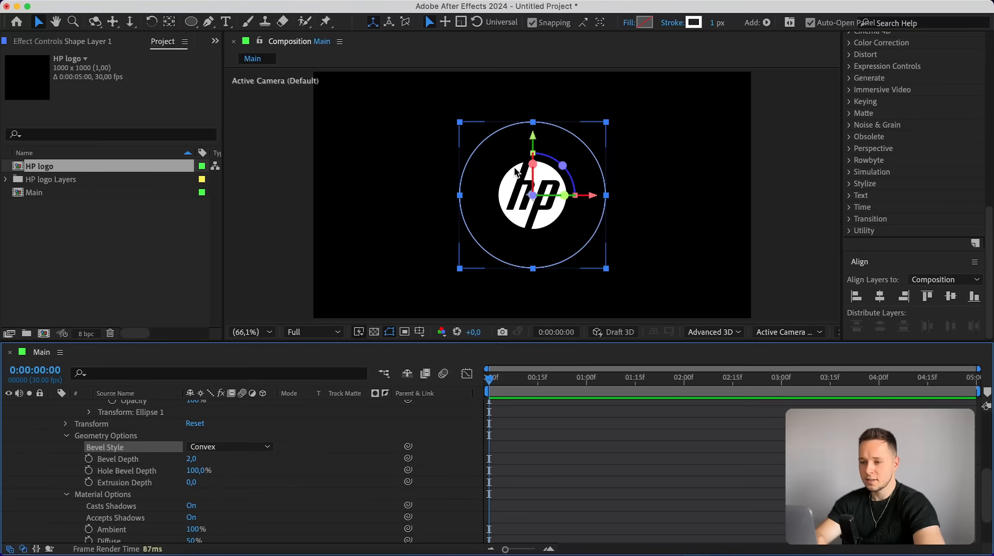
Set the circle's bevel depth to 12.
{"action": "scroll", "coordinate": [564, 205], "scroll_direction": "up", "scroll_amount": 3}
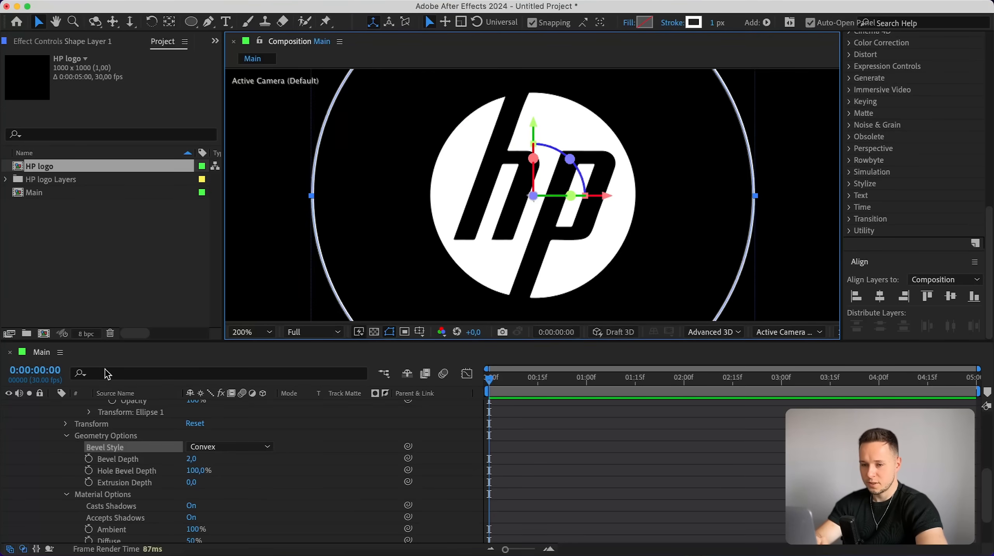
{"action": "left_click", "coordinate": [164, 461]}
{"action": "left_click_drag", "start_coordinate": [192, 460], "coordinate": [330, 451]}
{"action": "left_click", "coordinate": [199, 456]}
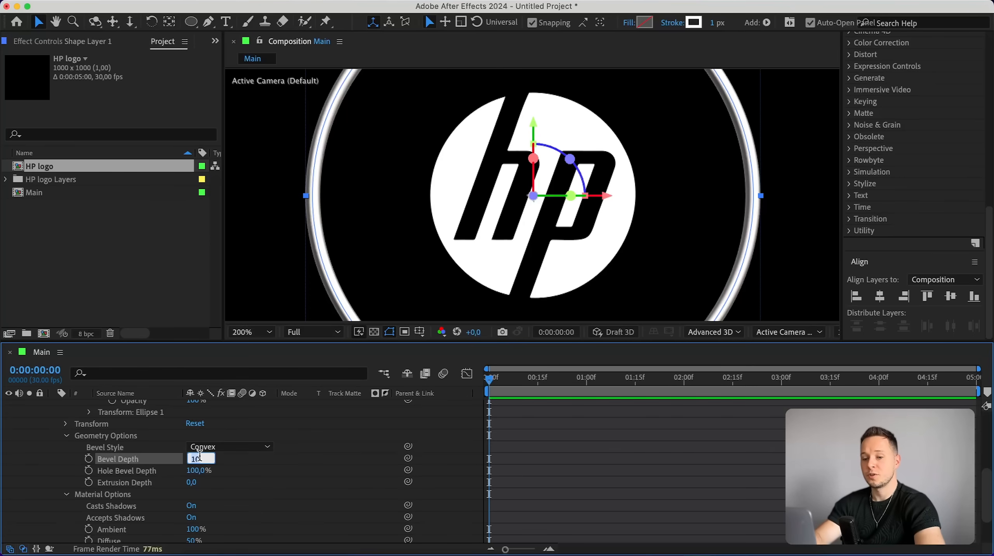
{"action": "key", "text": "Return"}
{"action": "left_click", "coordinate": [192, 459]}
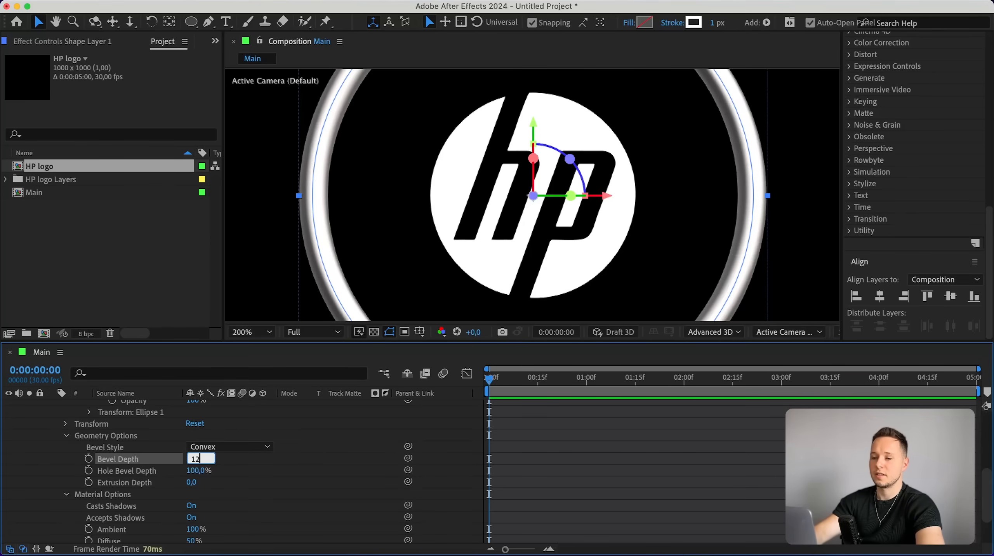
{"action": "key", "text": "Return"}
Set the circle's material specular shininess to 80%.
{"action": "scroll", "coordinate": [710, 185], "scroll_direction": "down", "scroll_amount": 1}
{"action": "left_click", "coordinate": [742, 182]}
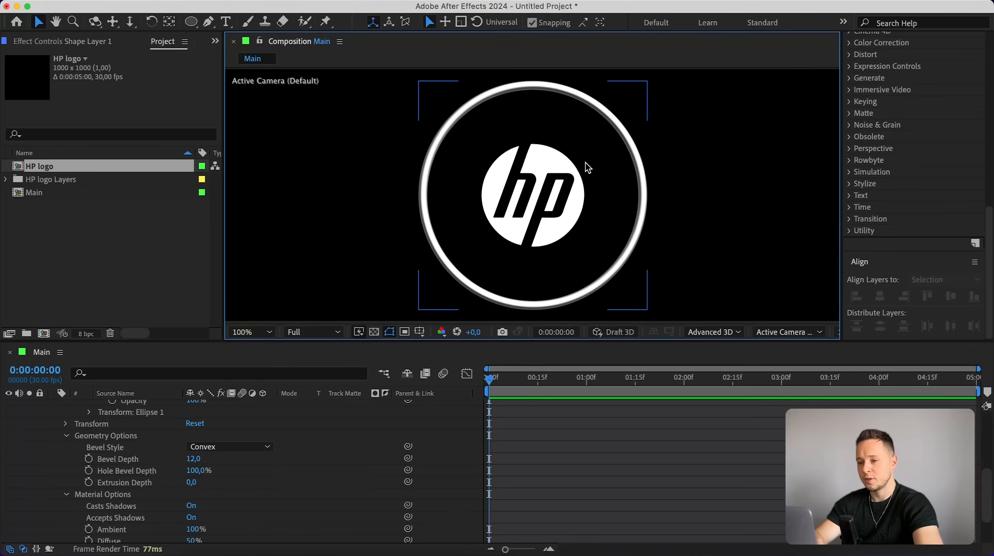
{"action": "left_click_drag", "start_coordinate": [609, 160], "coordinate": [543, 162]}
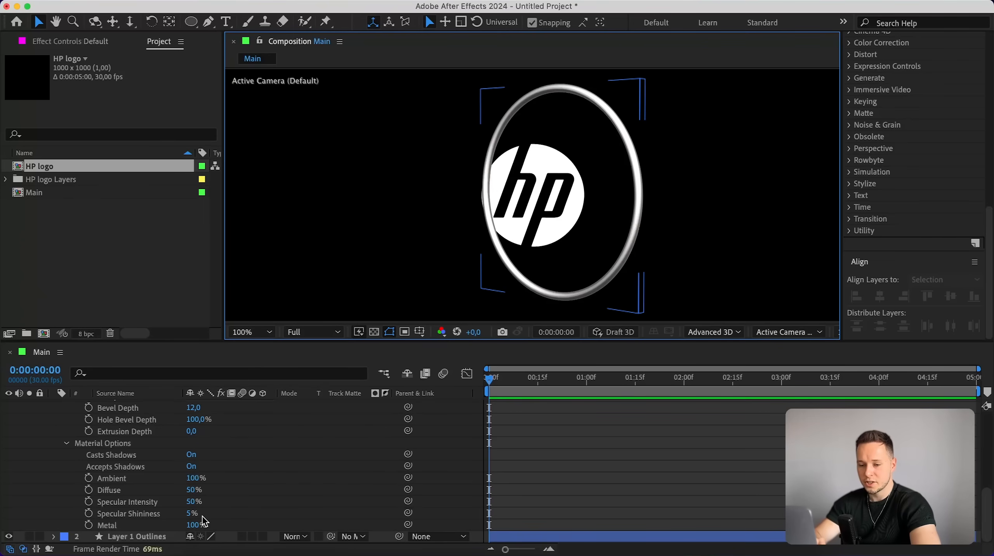
{"action": "left_click", "coordinate": [192, 513]}
{"action": "type", "text": "80"}
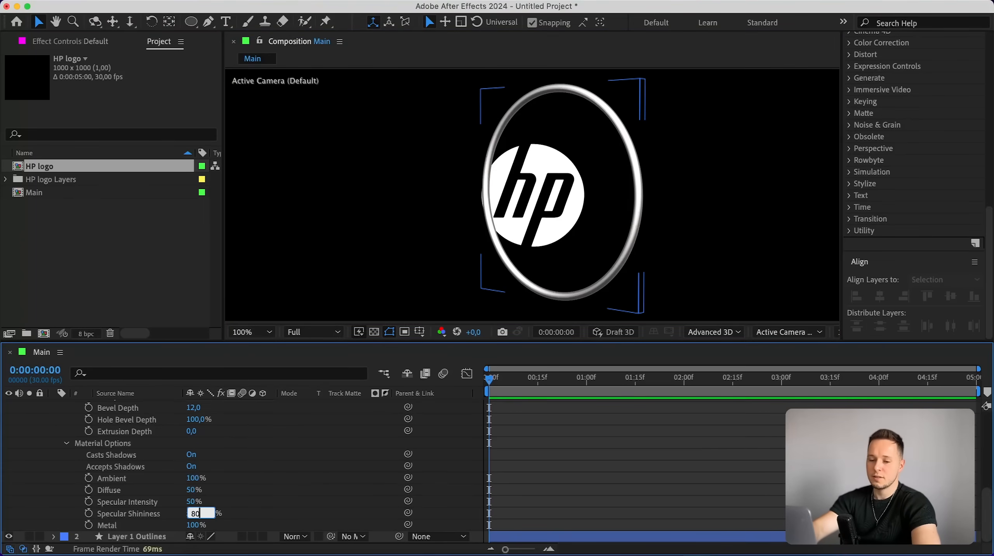
{"action": "key", "text": "Return"}
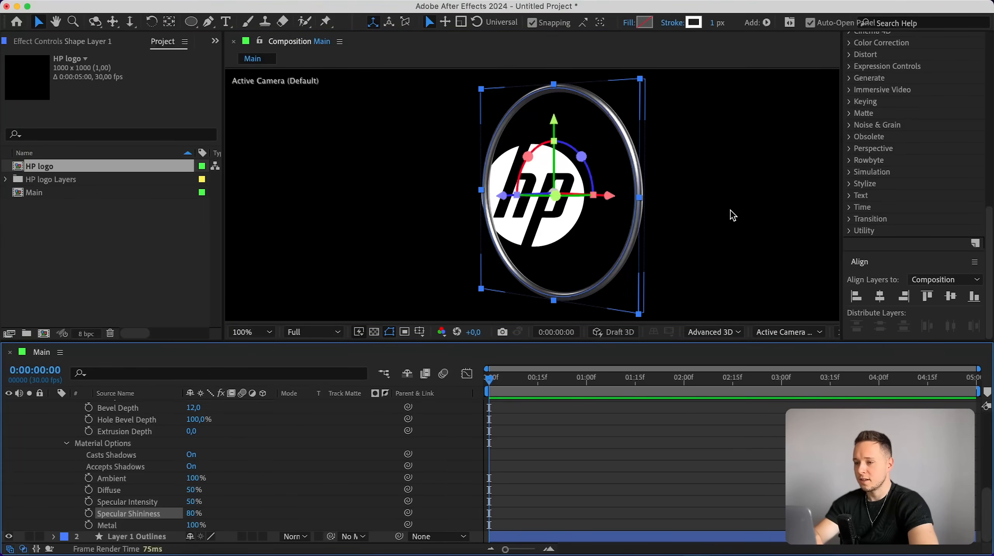
Collapse the circle layer and enable 3D on the logo outlines layer.
{"action": "left_click", "coordinate": [730, 211]}
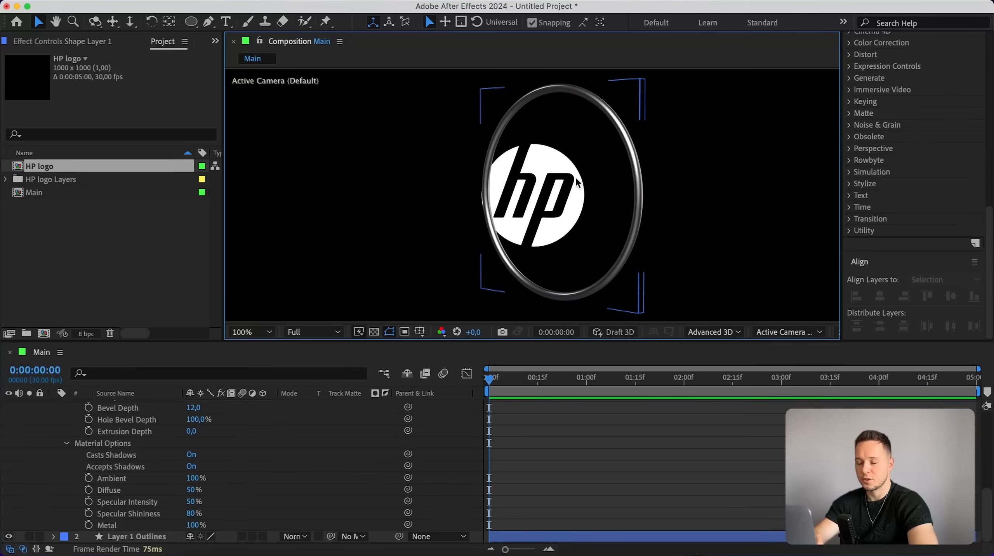
{"action": "scroll", "coordinate": [78, 452], "scroll_direction": "up", "scroll_amount": 15}
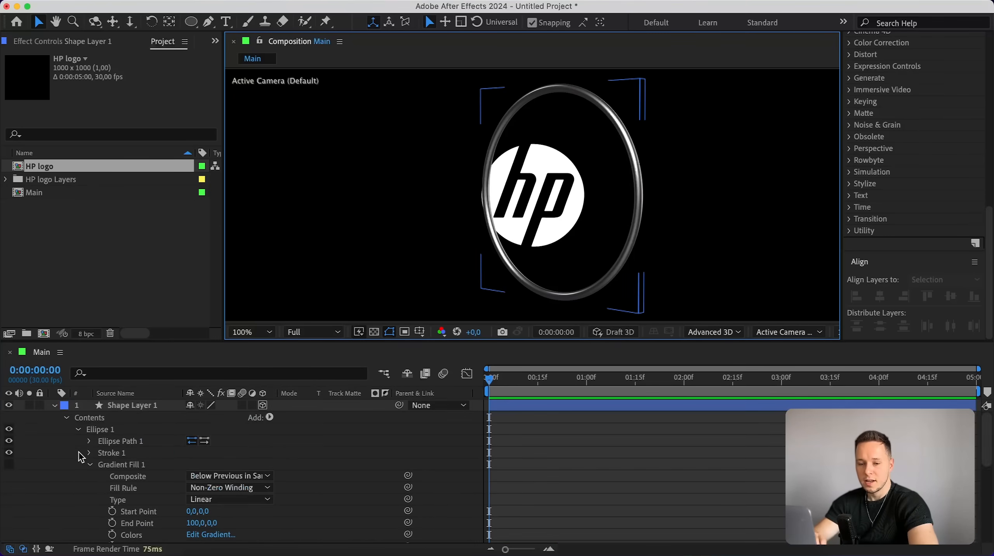
{"action": "left_click", "coordinate": [53, 405]}
{"action": "left_click", "coordinate": [130, 415]}
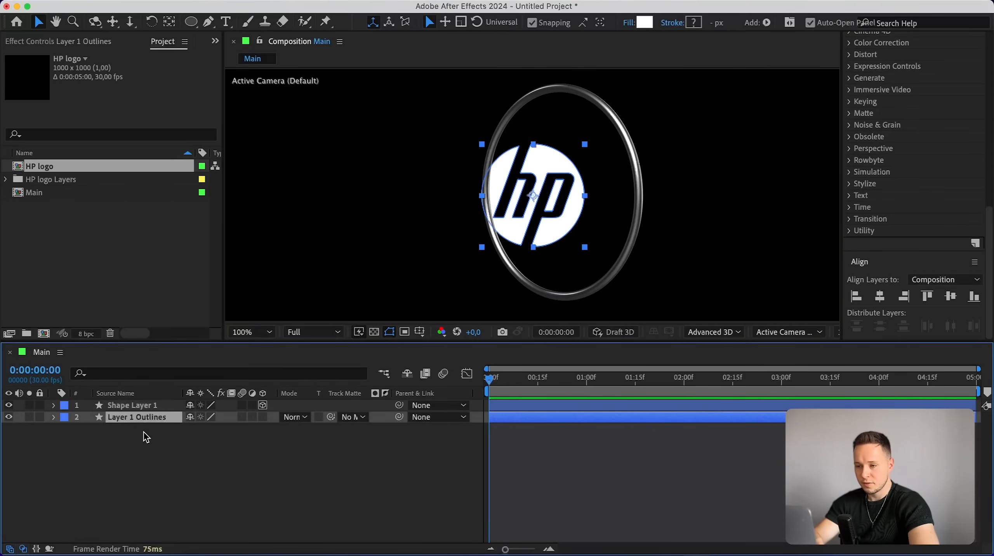
{"action": "left_click", "coordinate": [263, 417]}
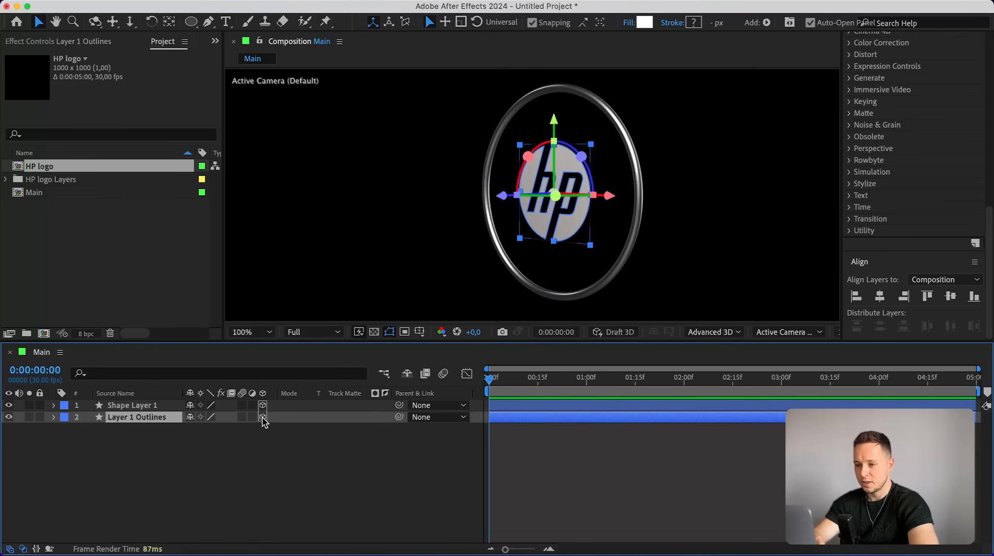
Set the logo outlines layer's geometry bevel style to Convex.
{"action": "left_click", "coordinate": [54, 417]}
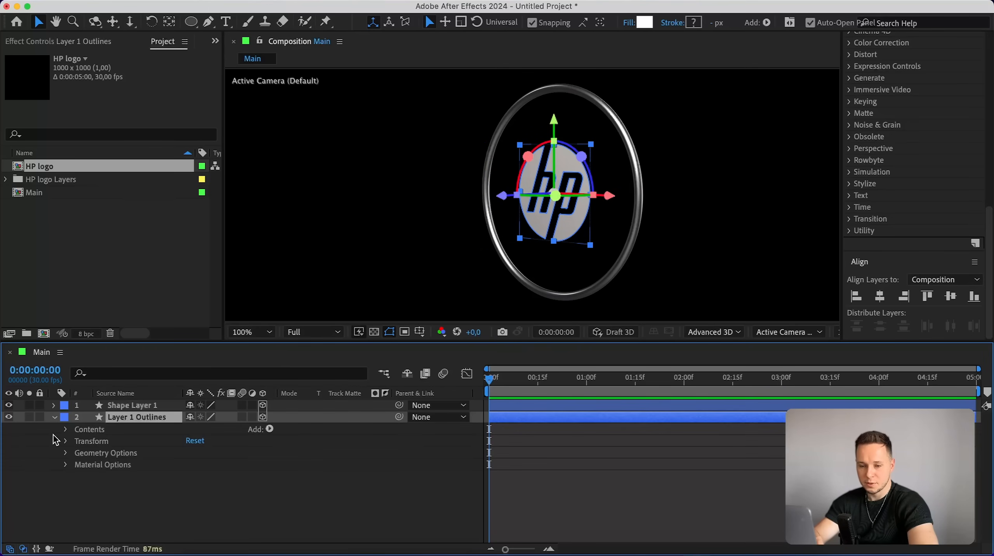
{"action": "left_click", "coordinate": [66, 453]}
{"action": "left_click", "coordinate": [65, 511]}
{"action": "scroll", "coordinate": [34, 477], "scroll_direction": "down", "scroll_amount": 3}
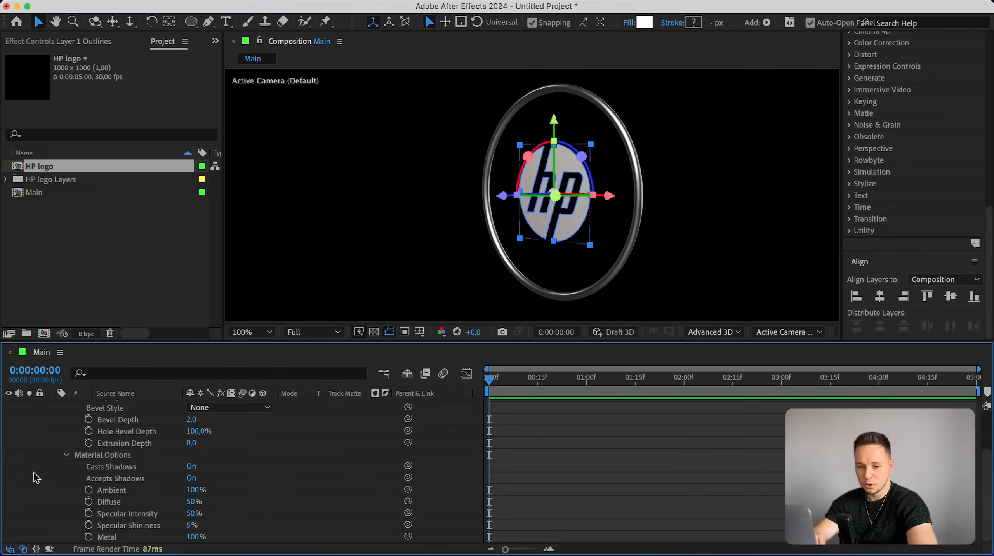
{"action": "scroll", "coordinate": [35, 477], "scroll_direction": "up", "scroll_amount": 3}
{"action": "left_click", "coordinate": [165, 464]}
{"action": "left_click", "coordinate": [214, 465]}
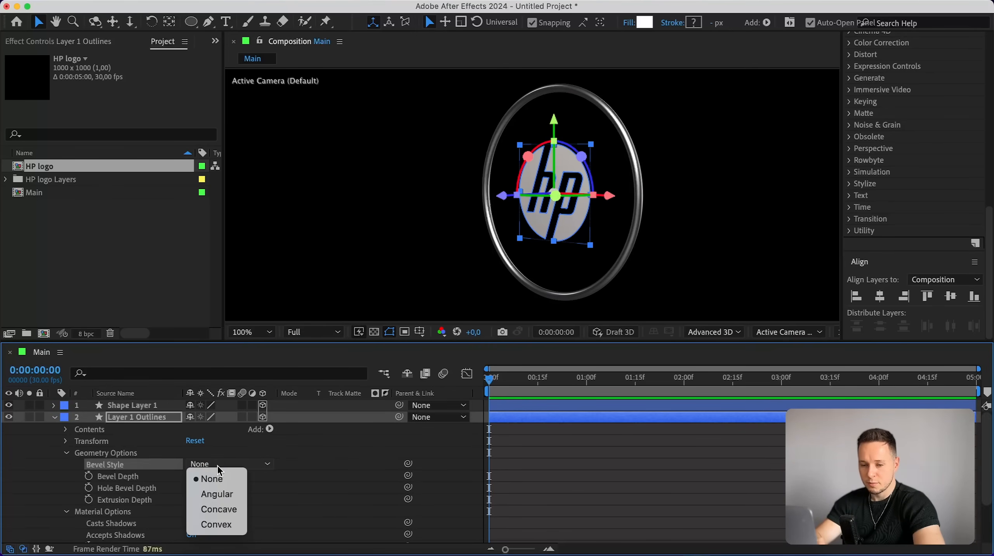
{"action": "left_click", "coordinate": [215, 525]}
Set the logo outlines' bevel depth to 20.
{"action": "key", "text": "period"}
{"action": "key", "text": "period"}
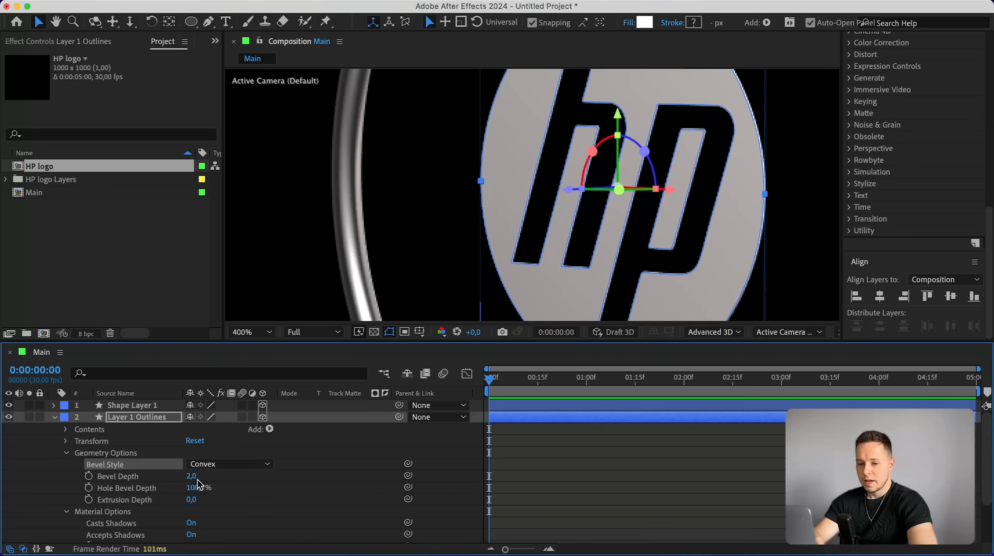
{"action": "left_click_drag", "start_coordinate": [192, 476], "coordinate": [312, 461]}
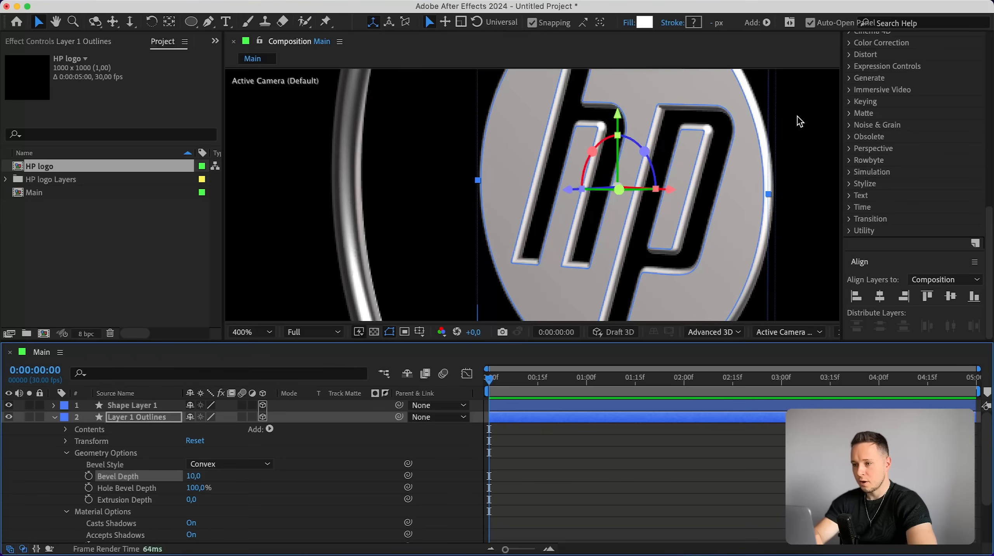
{"action": "left_click", "coordinate": [193, 476]}
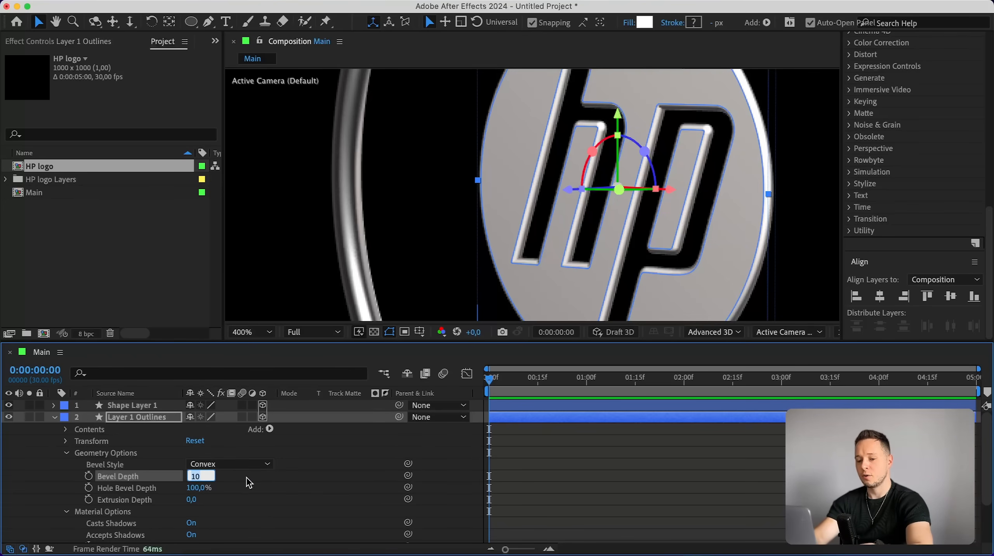
{"action": "type", "text": "20"}
{"action": "key", "text": "Return"}
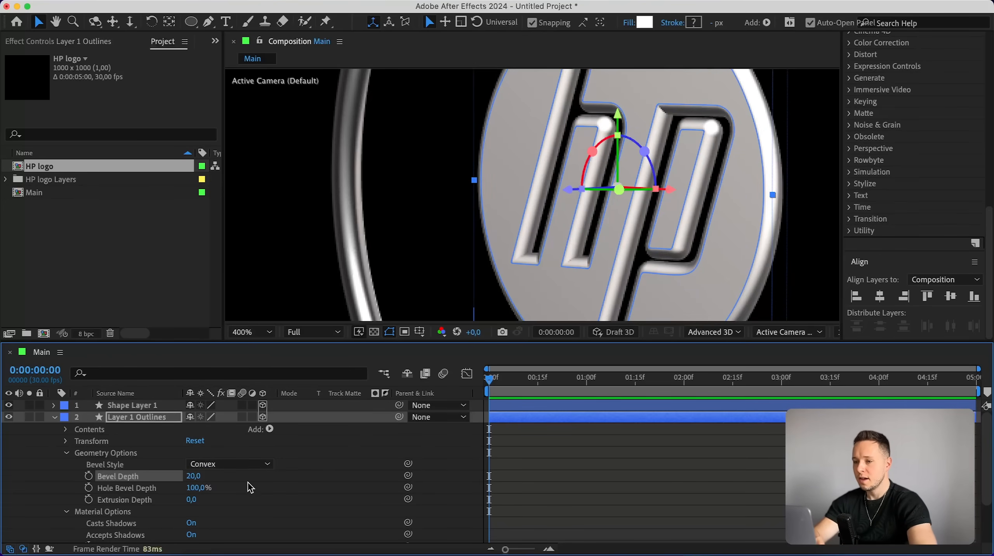
Set the logo outlines' extrusion depth to 20 and reset the default camera view.
{"action": "mouse_move", "coordinate": [192, 500]}
{"action": "left_mouse_down"}
{"action": "mouse_move", "coordinate": [224, 494]}
{"action": "mouse_move", "coordinate": [209, 499]}
{"action": "left_mouse_up"}
{"action": "left_click_drag", "start_coordinate": [589, 174], "coordinate": [323, 171], "text": "alt"}
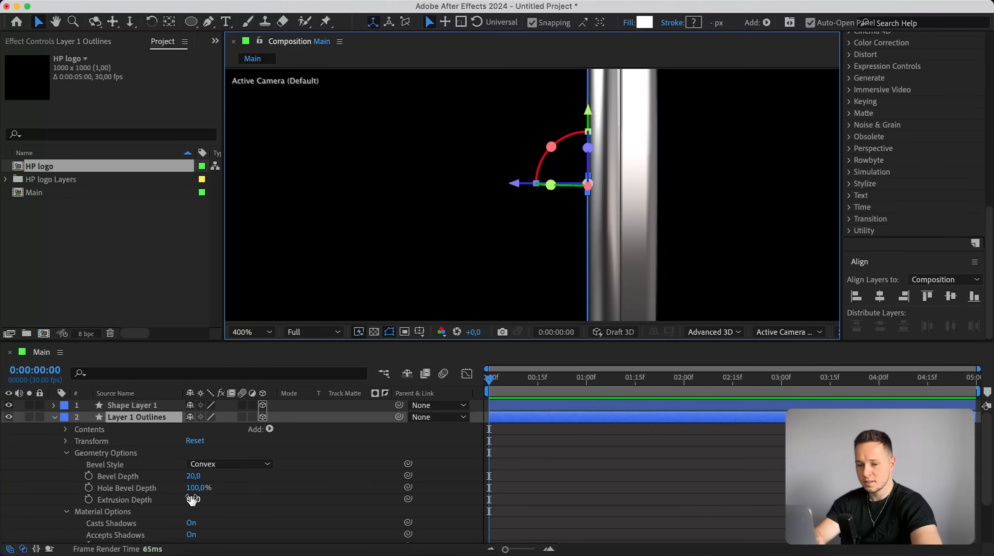
{"action": "left_click_drag", "start_coordinate": [193, 499], "coordinate": [151, 499]}
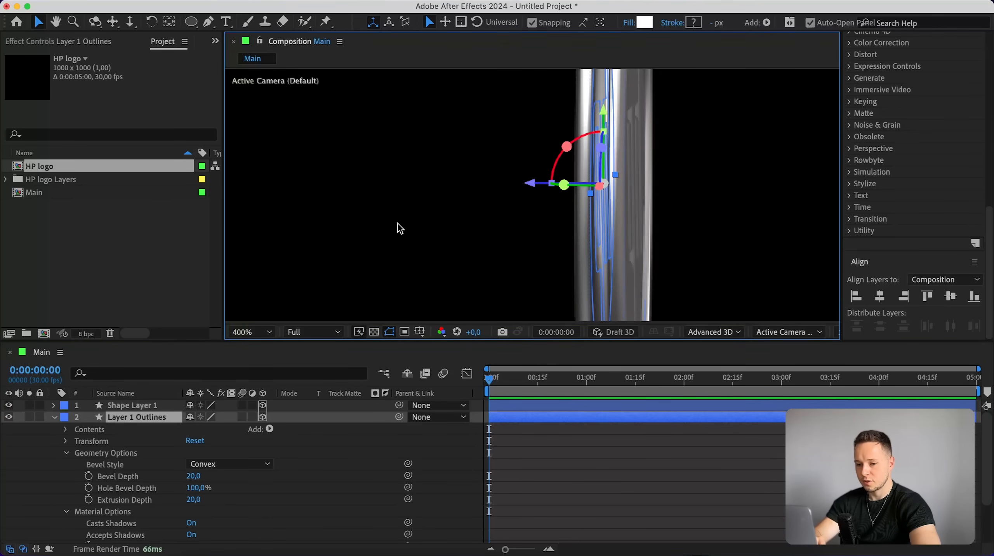
{"action": "left_click_drag", "start_coordinate": [497, 87], "coordinate": [662, 84]}
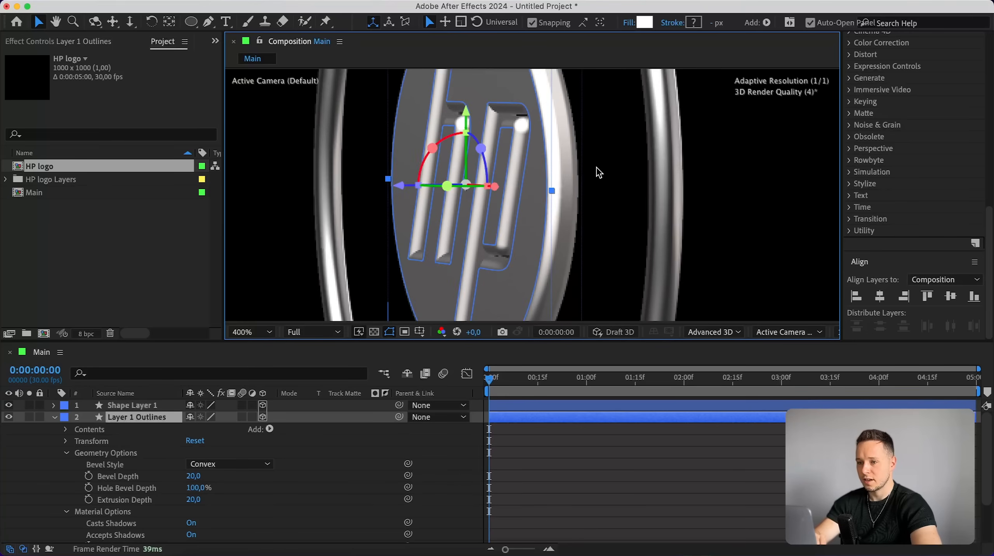
{"action": "key", "text": "comma"}
{"action": "left_click", "coordinate": [789, 331]}
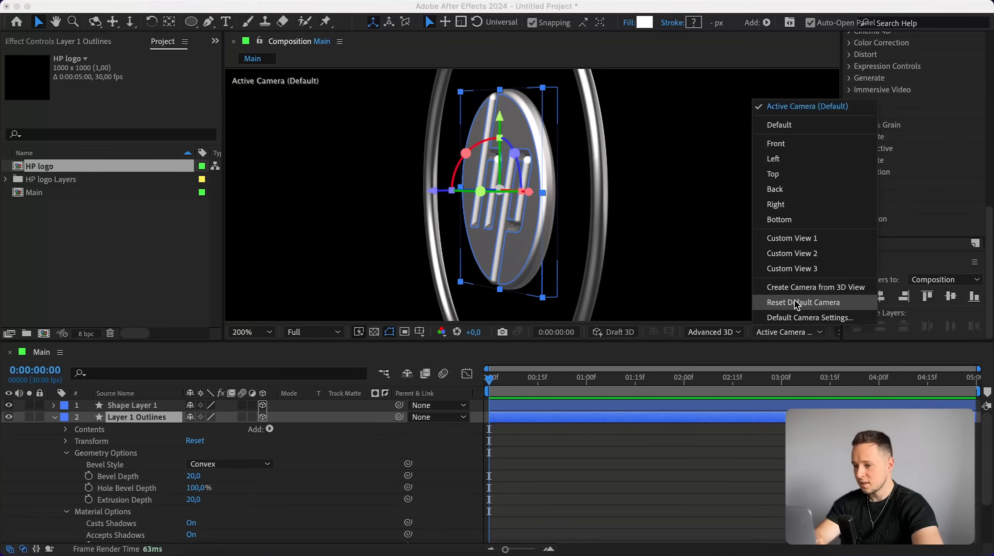
{"action": "left_click", "coordinate": [797, 304]}
Duplicate the circle shape layer twice.
{"action": "left_click", "coordinate": [783, 185]}
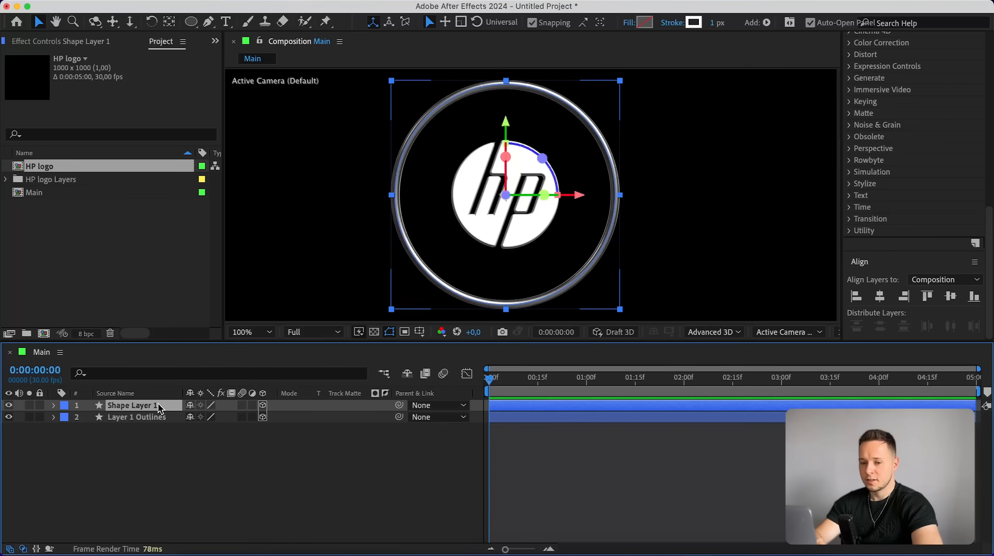
{"action": "key", "text": "super+d"}
{"action": "key", "text": "super+d"}
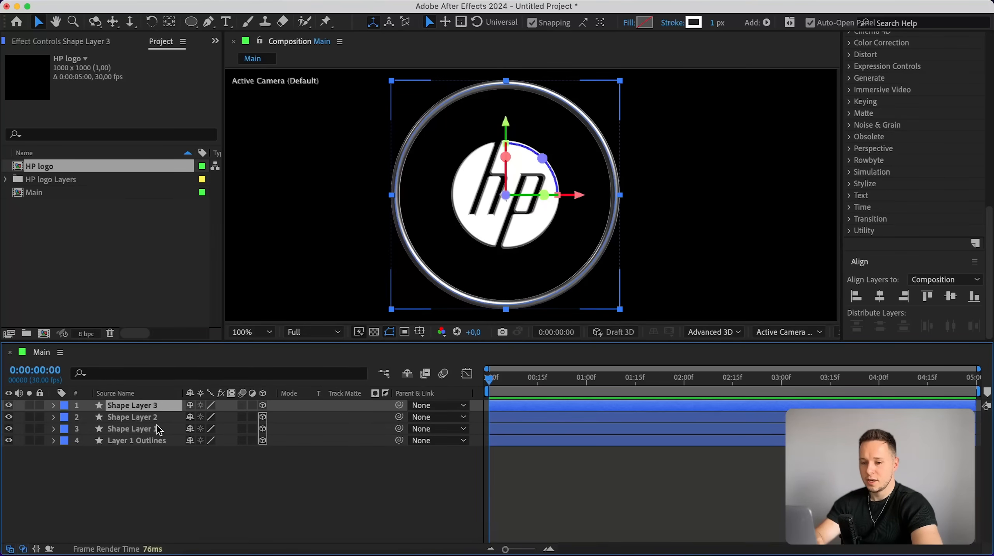
Scale the original circle layer down into a smaller ring inside the outer one.
{"action": "left_click", "coordinate": [139, 430]}
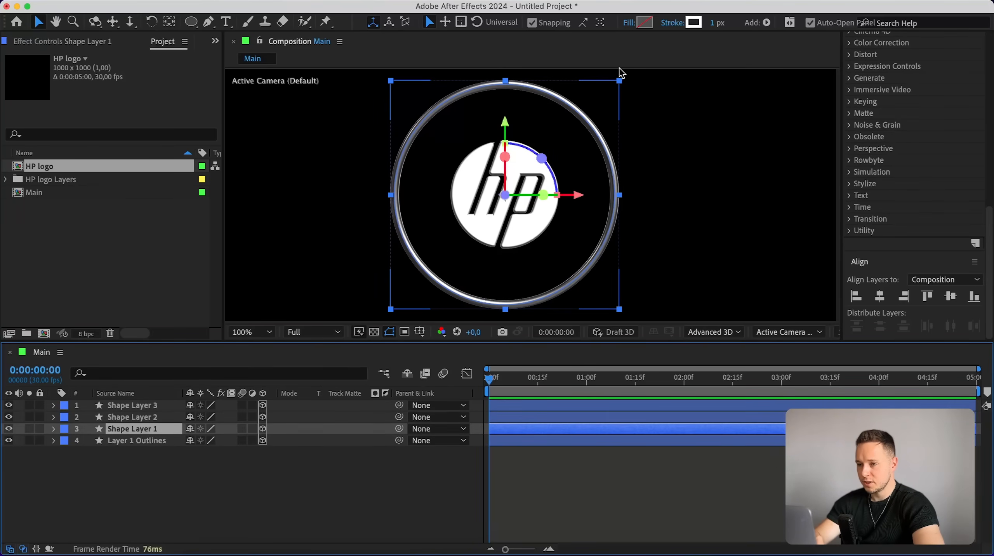
{"action": "left_click_drag", "start_coordinate": [621, 84], "coordinate": [591, 108]}
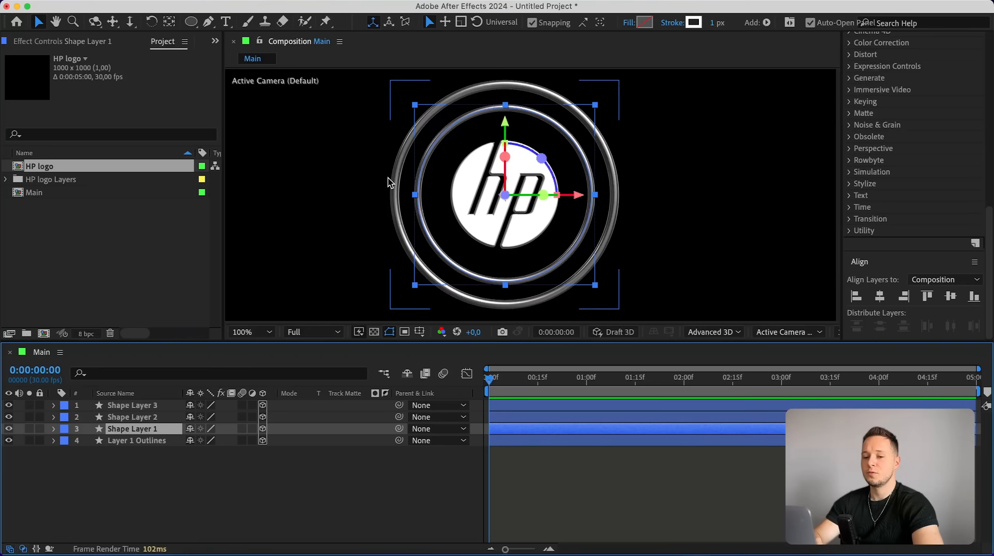
{"action": "key", "text": "period"}
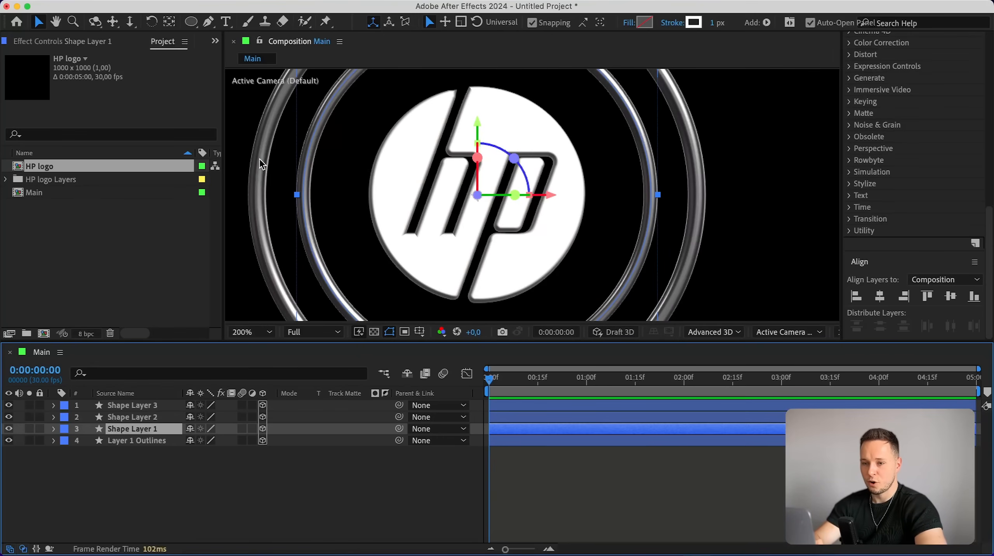
Set the inner circle layer's bevel depth to 16.
{"action": "left_click", "coordinate": [53, 428]}
{"action": "left_click", "coordinate": [67, 465]}
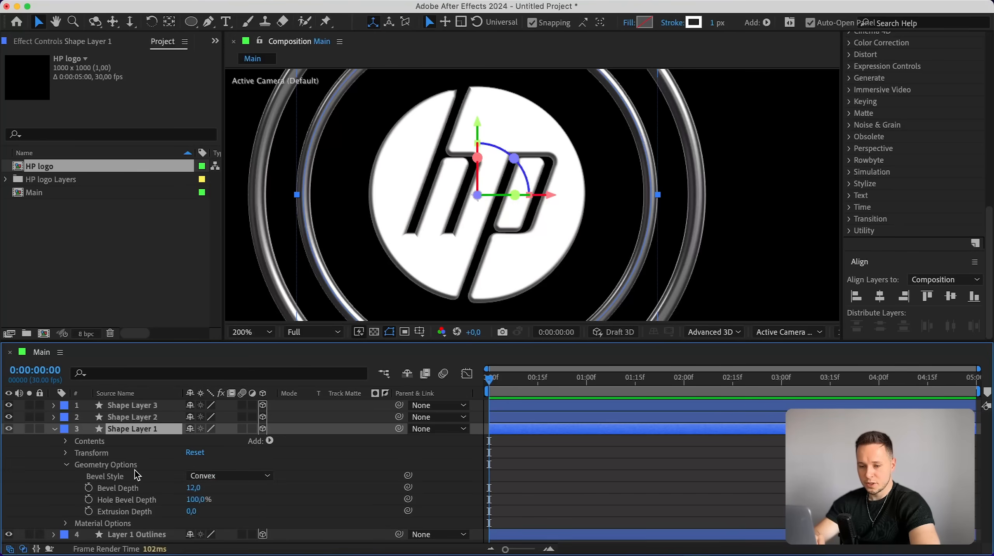
{"action": "left_click", "coordinate": [195, 488]}
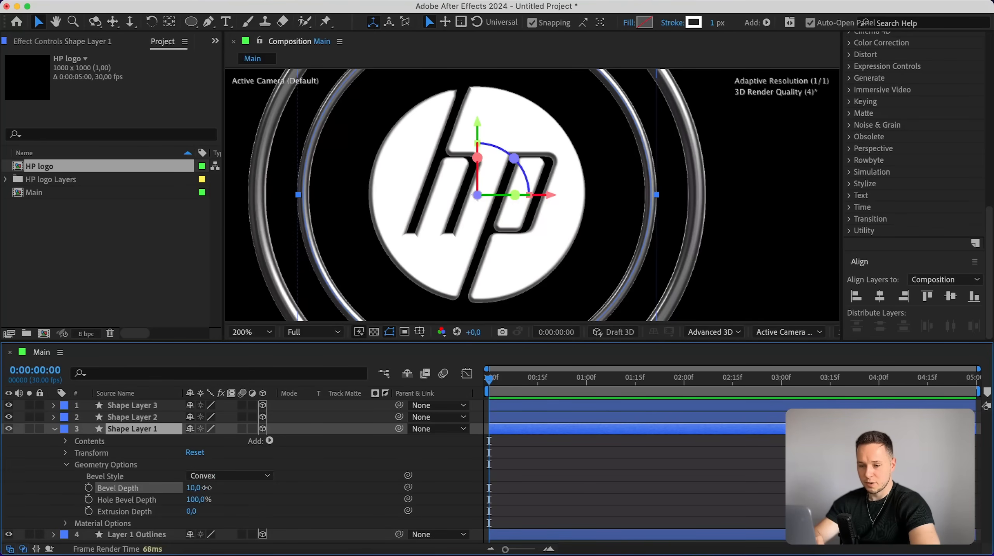
{"action": "type", "text": "15"}
{"action": "key", "text": "Return"}
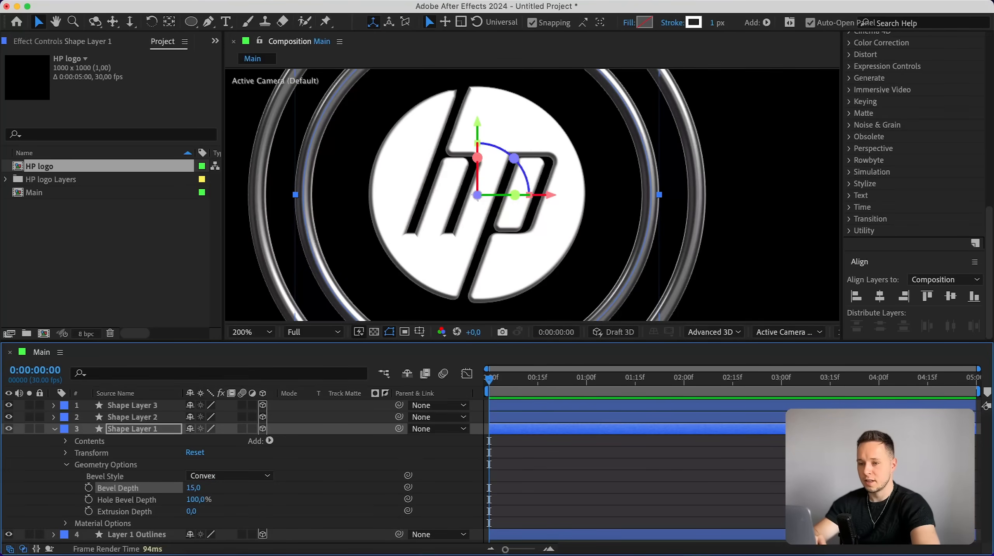
{"action": "left_click", "coordinate": [195, 488]}
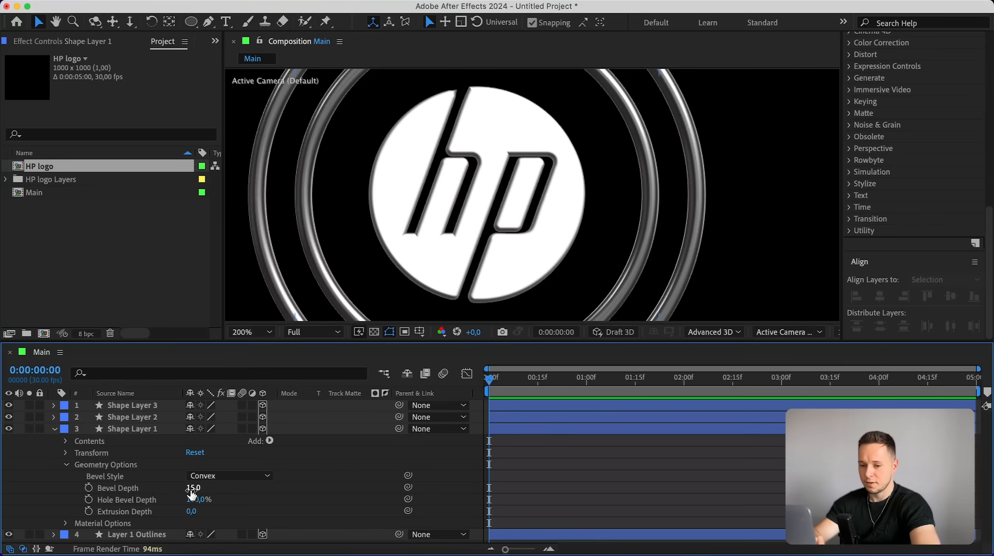
{"action": "type", "text": "16"}
{"action": "key", "text": "Return"}
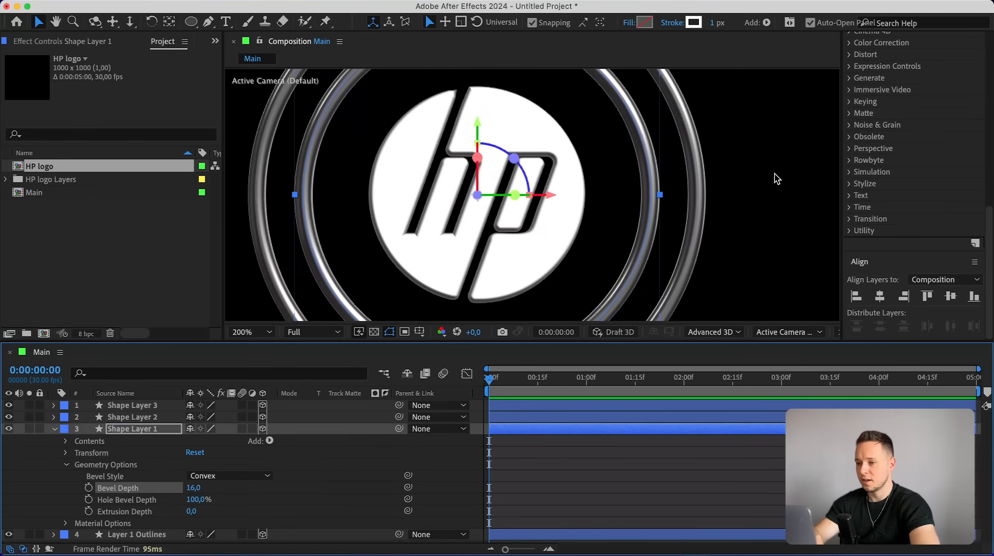
{"action": "left_click", "coordinate": [776, 178]}
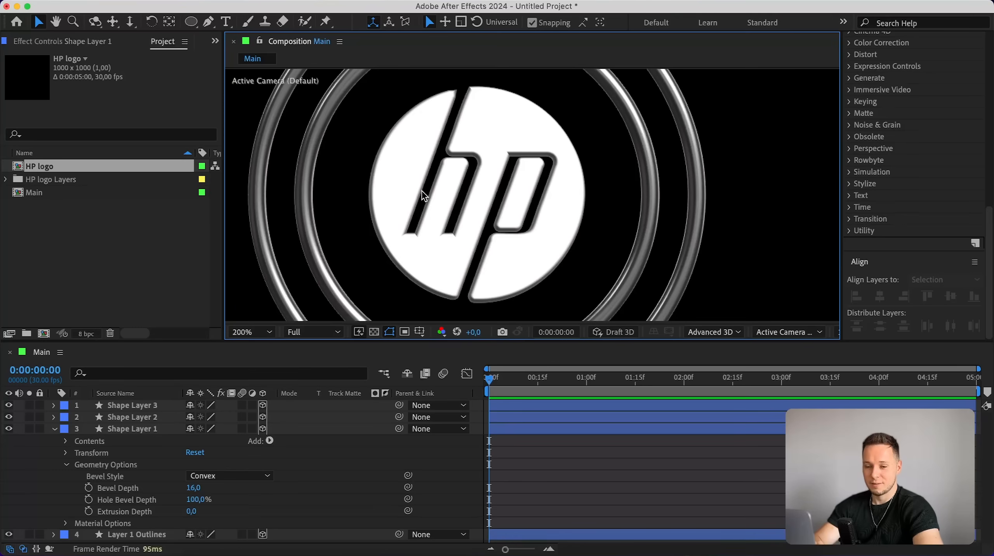
Scale the topmost circle layer up into a larger outermost ring.
{"action": "key", "text": "comma"}
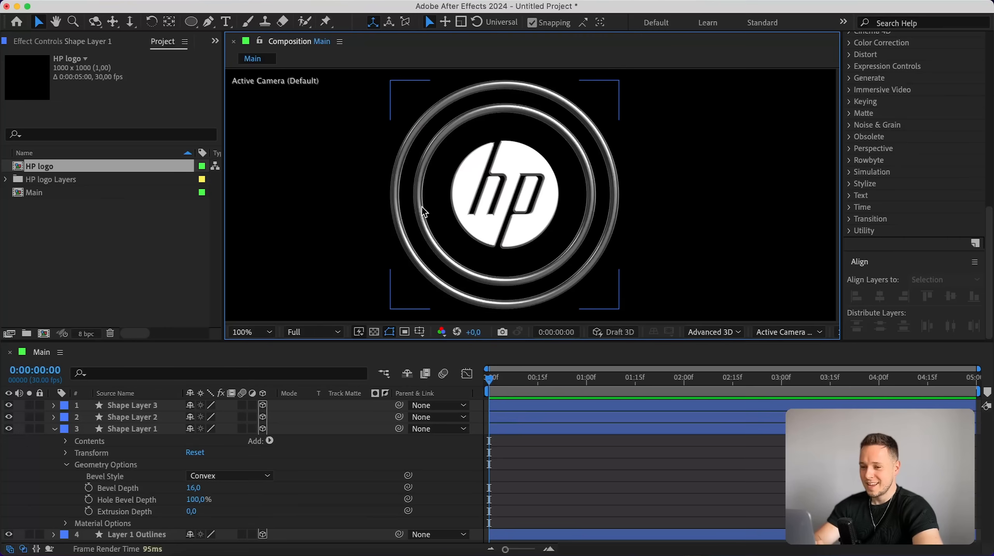
{"action": "left_click", "coordinate": [142, 409]}
{"action": "left_click_drag", "start_coordinate": [619, 81], "coordinate": [645, 75]}
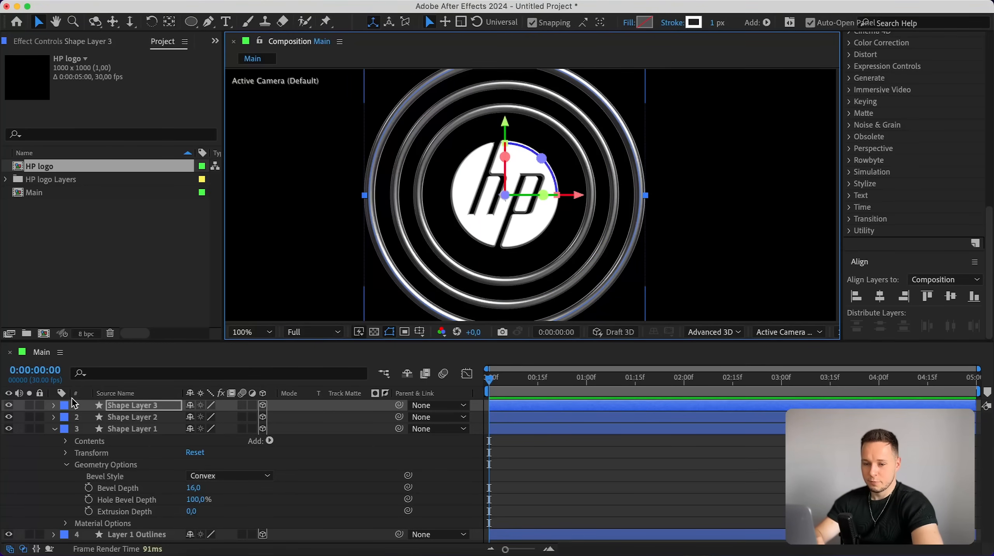
Set the outermost ring layer's bevel depth to 8.
{"action": "left_click", "coordinate": [52, 409]}
{"action": "left_click", "coordinate": [54, 406]}
{"action": "left_click", "coordinate": [65, 441]}
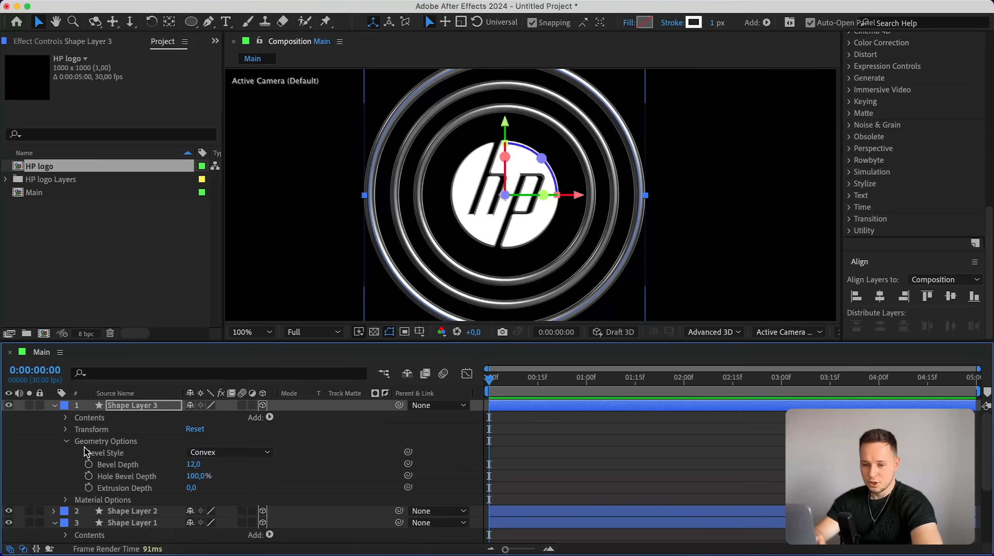
{"action": "left_click", "coordinate": [96, 444]}
{"action": "left_click", "coordinate": [195, 464]}
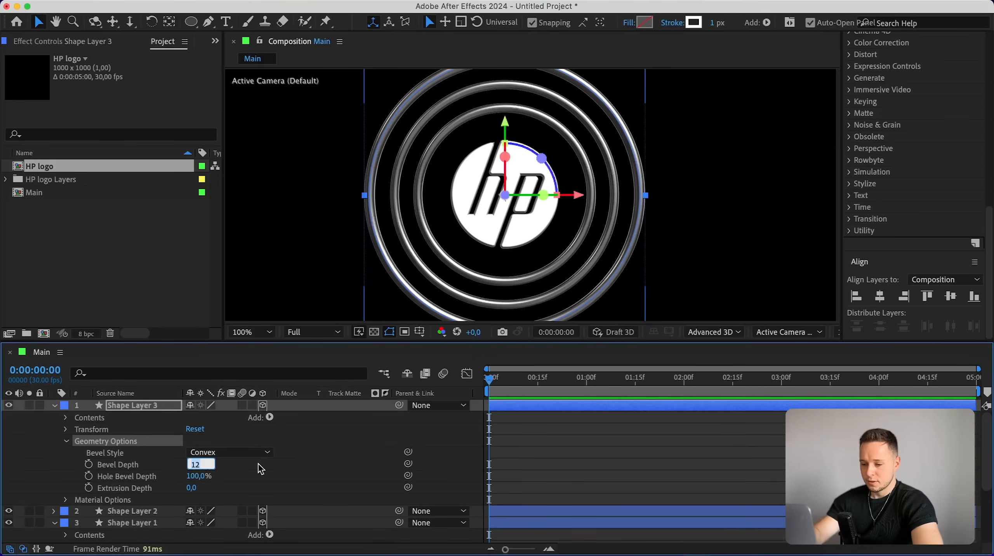
{"action": "key", "text": "Return"}
{"action": "left_click", "coordinate": [718, 279]}
{"action": "key", "text": "period"}
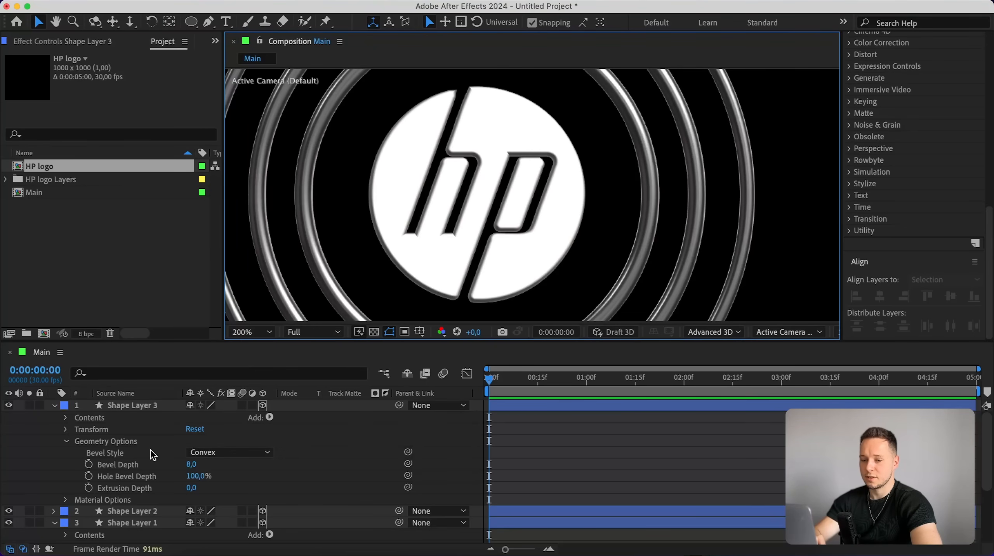
{"action": "key", "text": "comma"}
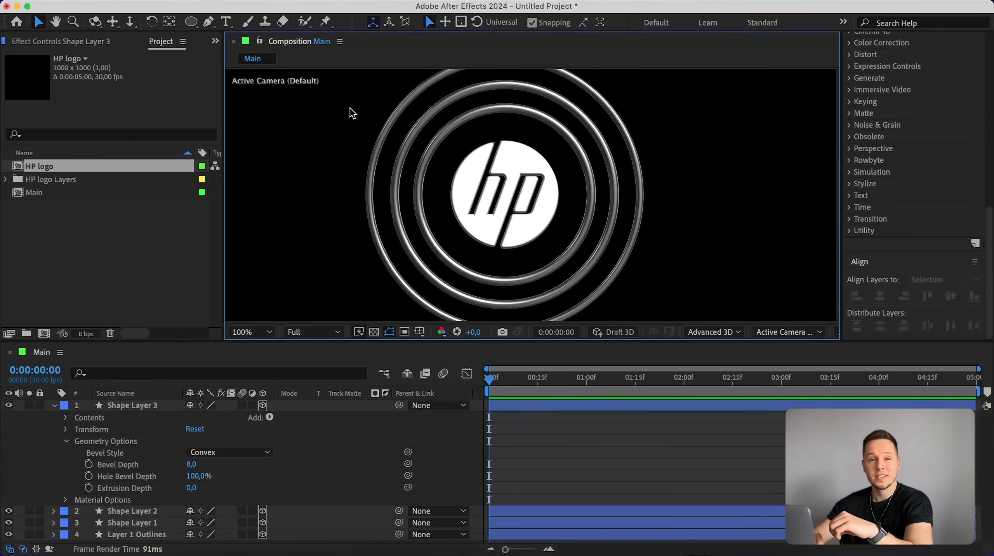
Add a new Point light with colour 0073FF to the composition.
{"action": "left_click", "coordinate": [269, 1]}
{"action": "mouse_move", "coordinate": [263, 10]}
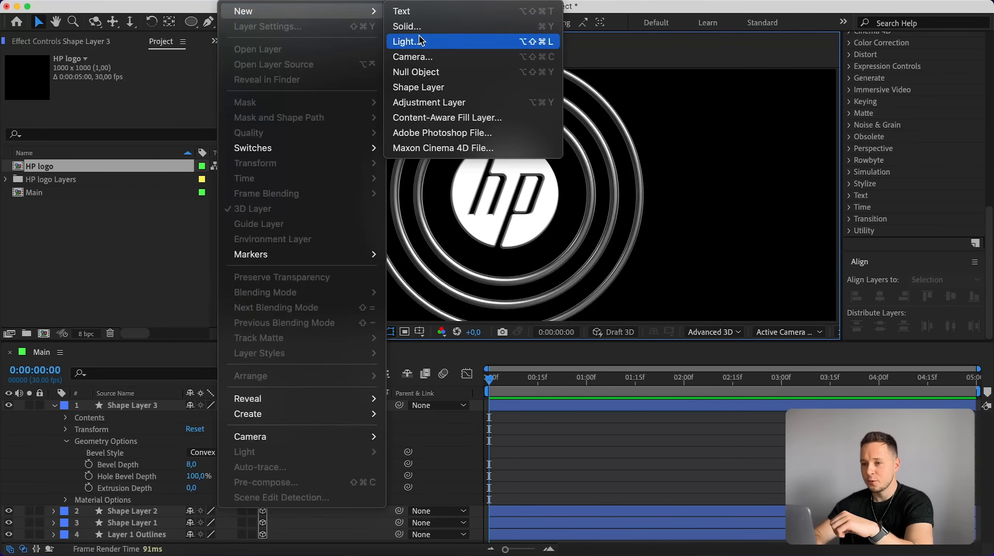
{"action": "left_click", "coordinate": [407, 41]}
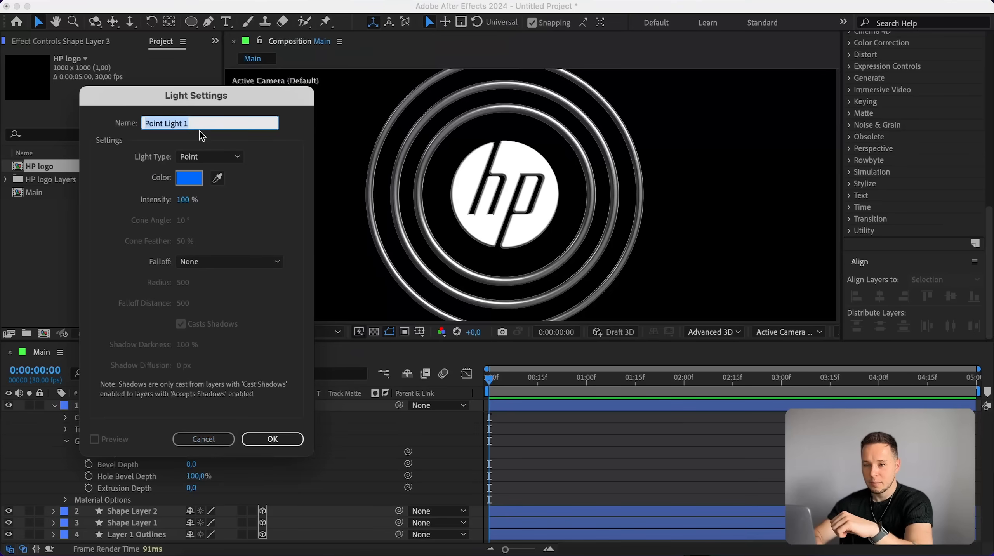
{"action": "left_click", "coordinate": [209, 157]}
{"action": "left_click", "coordinate": [193, 198]}
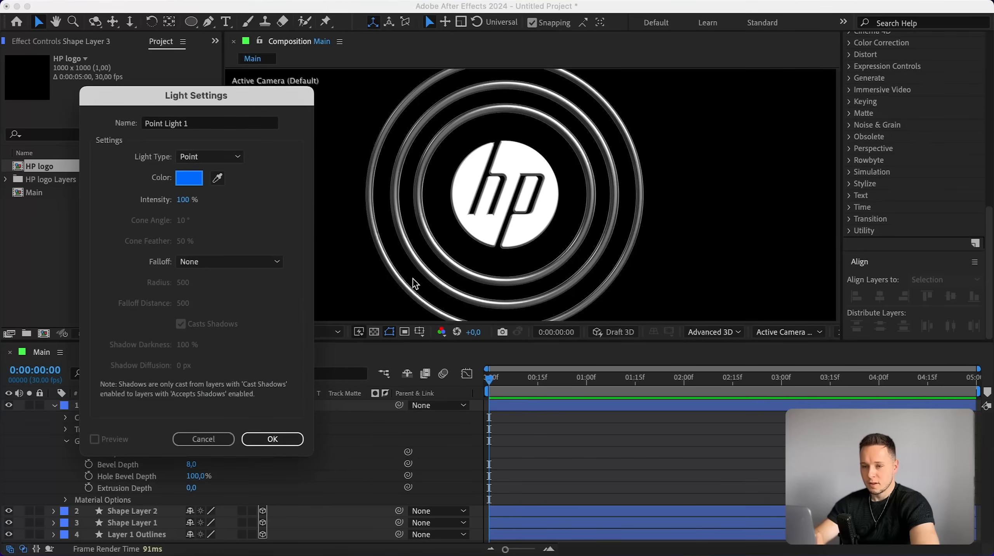
{"action": "left_click", "coordinate": [185, 179]}
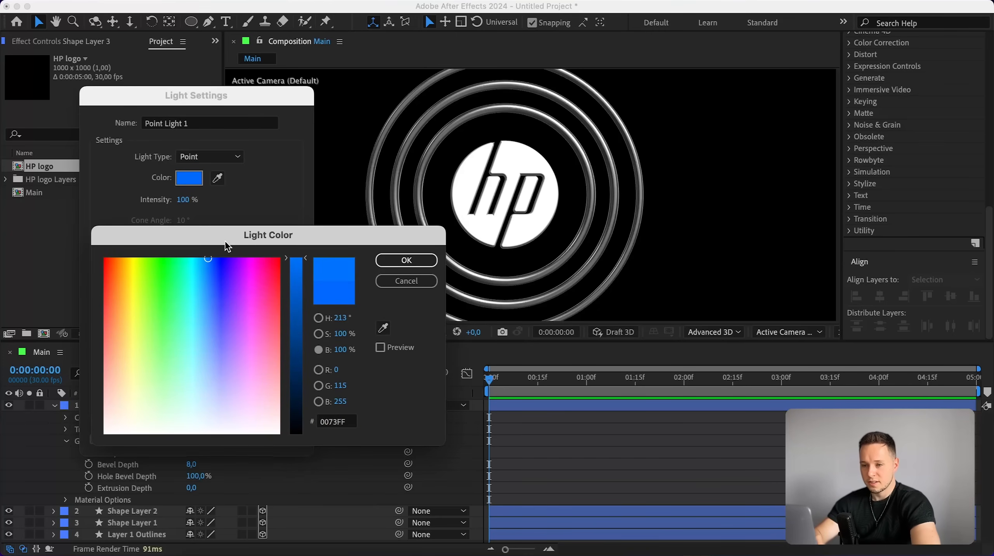
{"action": "left_click", "coordinate": [406, 260]}
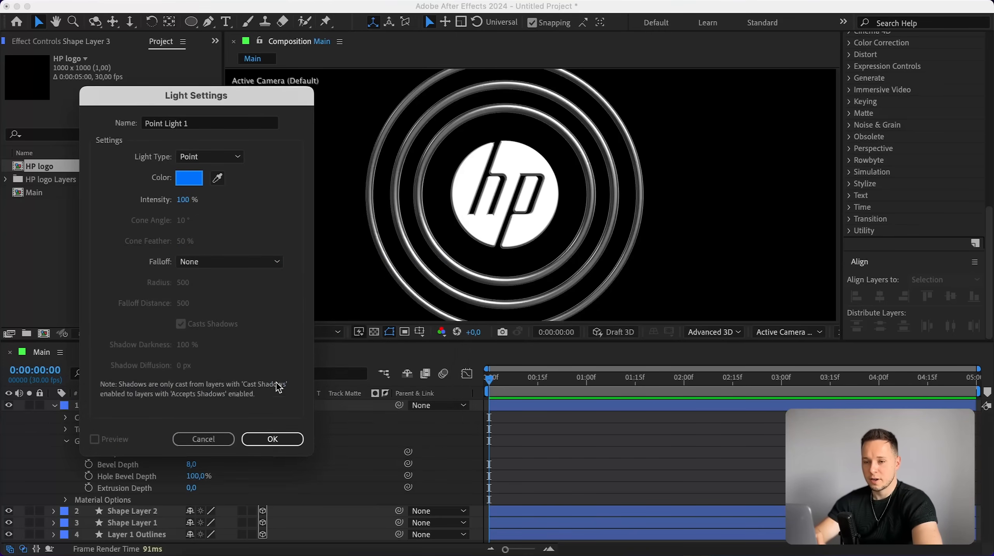
{"action": "left_click", "coordinate": [272, 439]}
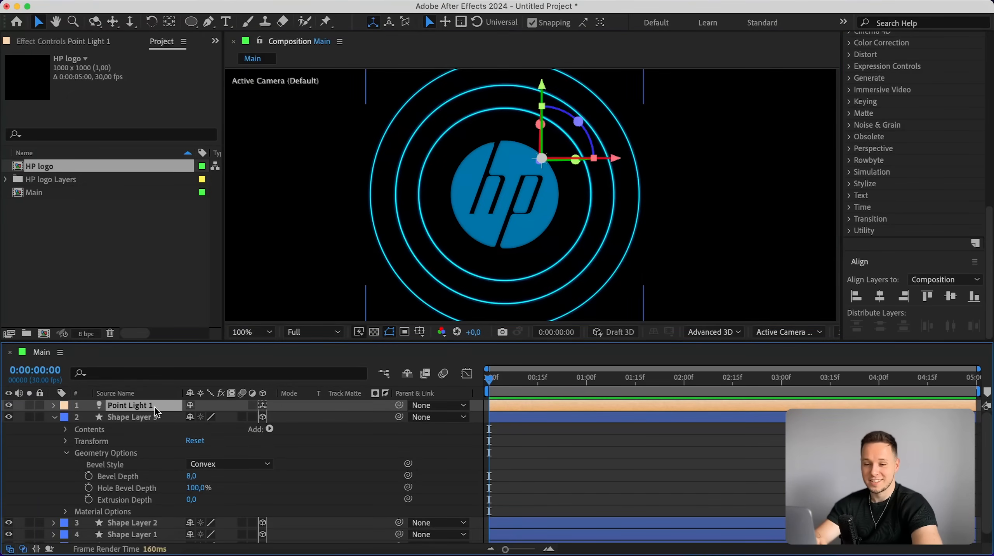
Set the logo outlines layer's specular shininess to 80%.
{"action": "scroll", "coordinate": [150, 410], "scroll_direction": "down", "scroll_amount": 1}
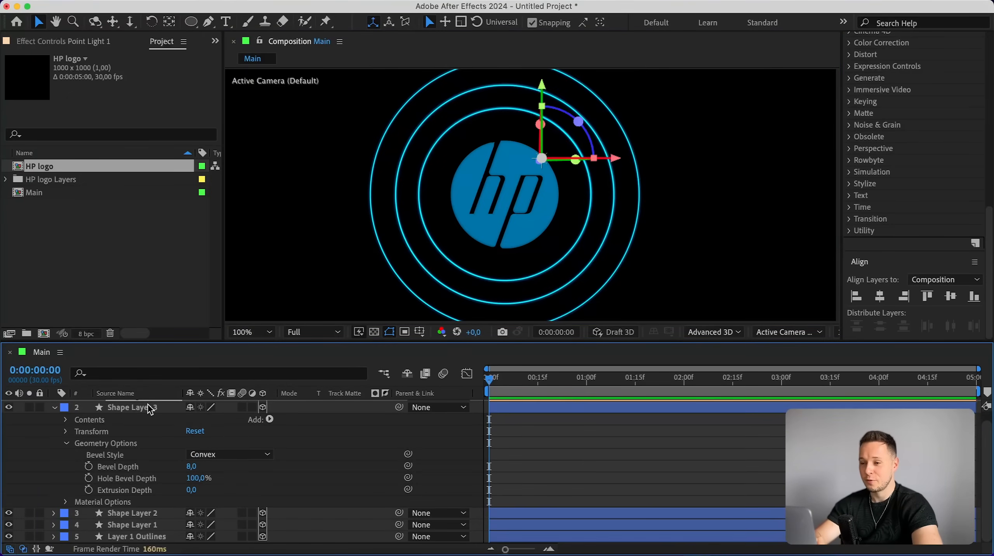
{"action": "left_click", "coordinate": [123, 539]}
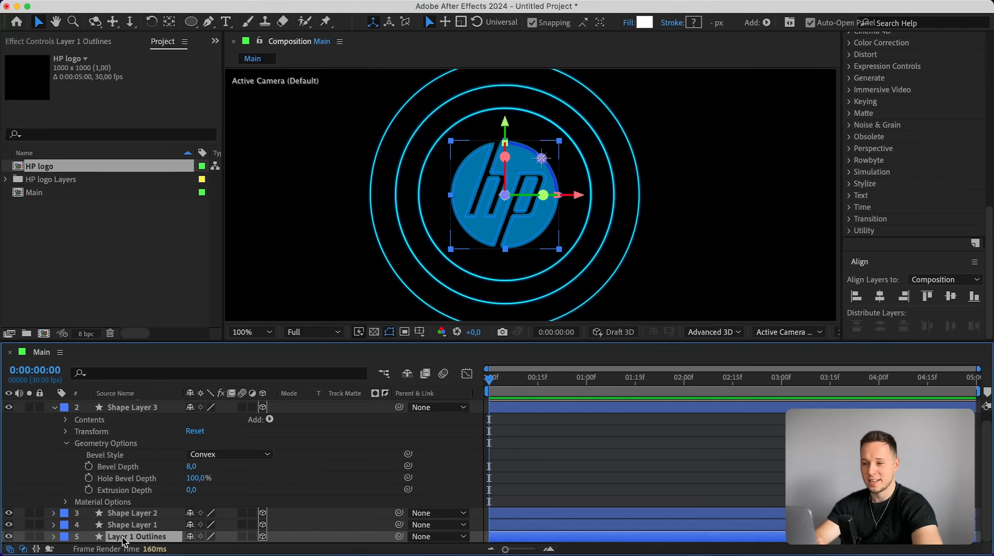
{"action": "left_click", "coordinate": [54, 537]}
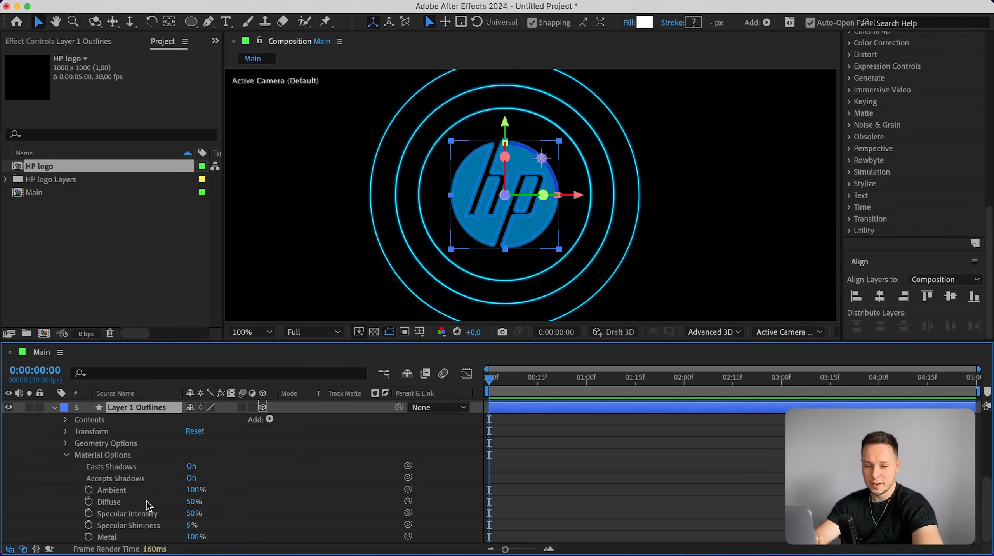
{"action": "left_click", "coordinate": [190, 526]}
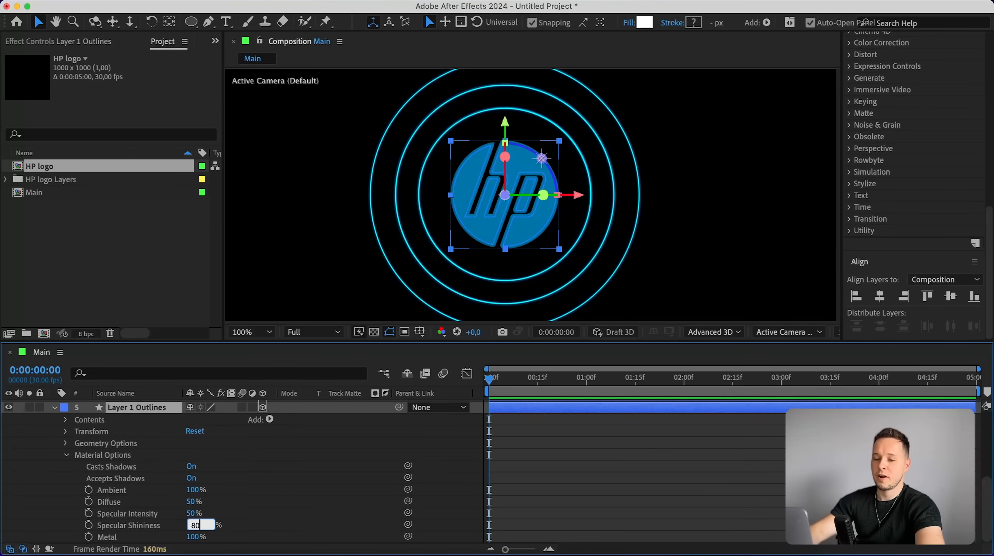
{"action": "key", "text": "Return"}
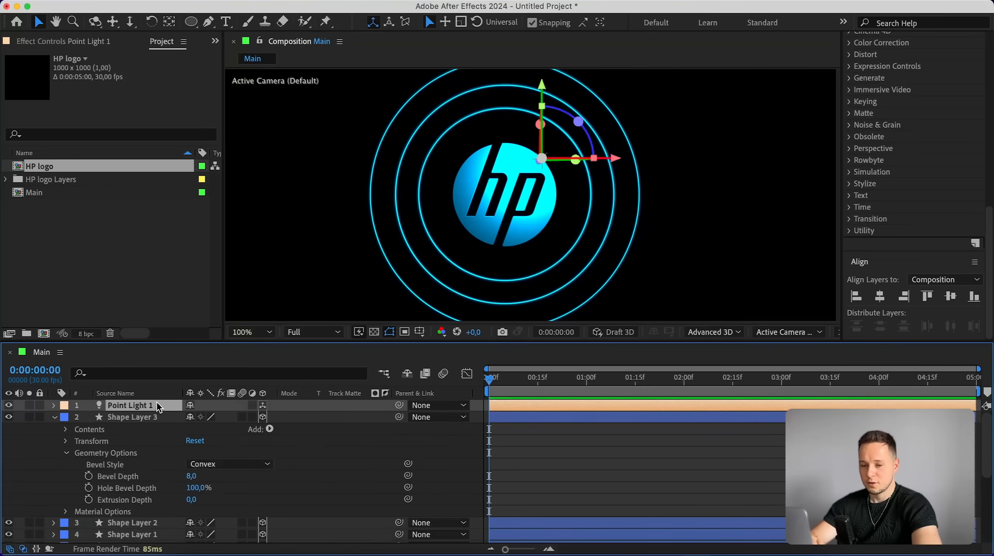
Move the point light to the right along its X axis.
{"action": "left_click_drag", "start_coordinate": [584, 164], "coordinate": [732, 164]}
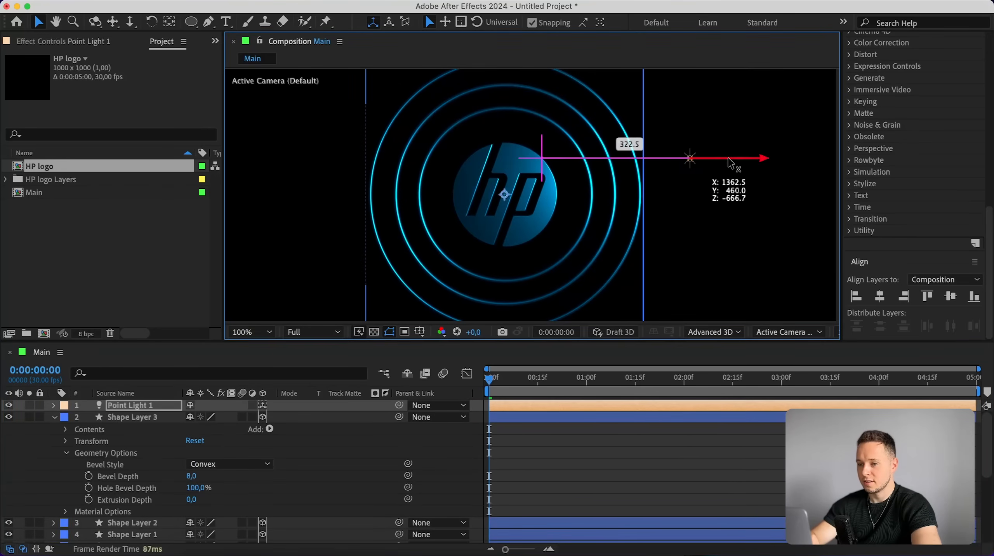
{"action": "key", "text": "period"}
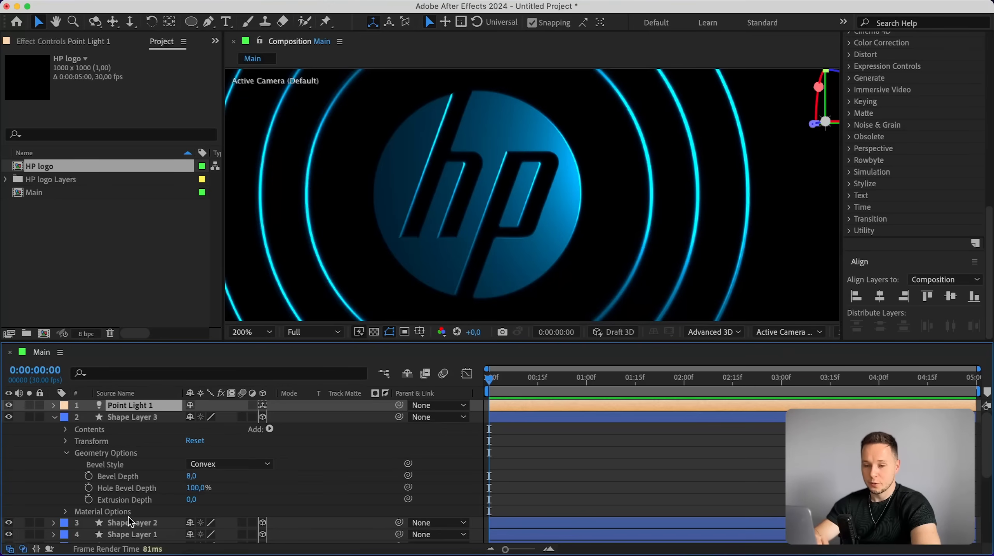
Try bevel depths of 30 and 50 on the logo outlines, then restore it to 20.
{"action": "scroll", "coordinate": [131, 512], "scroll_direction": "down", "scroll_amount": 4}
{"action": "left_click", "coordinate": [65, 443]}
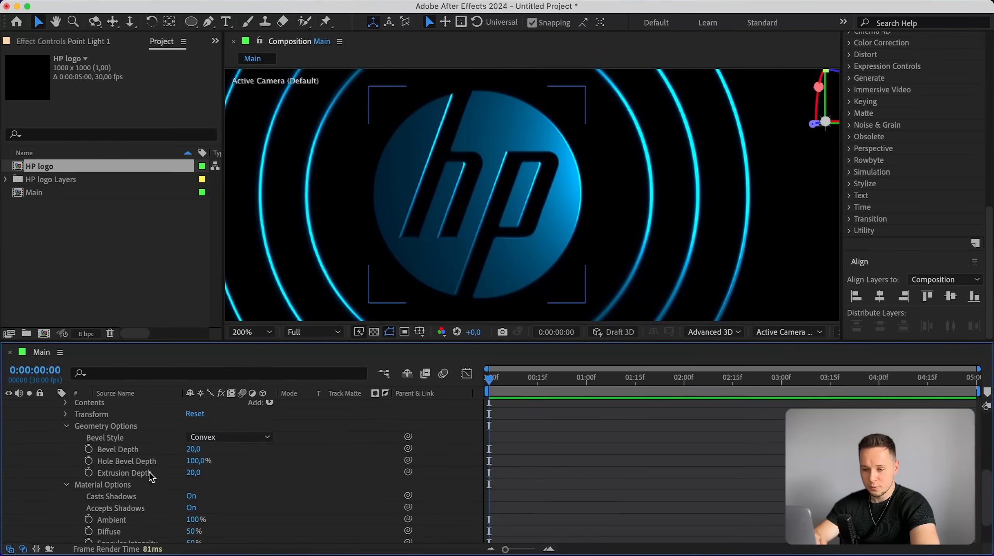
{"action": "scroll", "coordinate": [176, 468], "scroll_direction": "down", "scroll_amount": 3}
{"action": "scroll", "coordinate": [214, 478], "scroll_direction": "up", "scroll_amount": 2}
{"action": "left_click", "coordinate": [193, 449]}
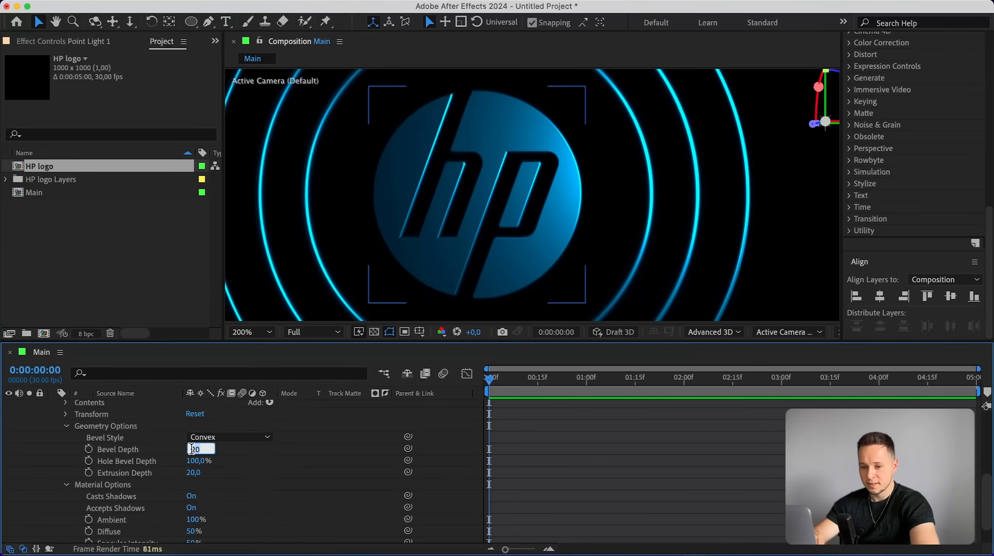
{"action": "type", "text": "30"}
{"action": "key", "text": "Return"}
{"action": "left_click", "coordinate": [527, 412]}
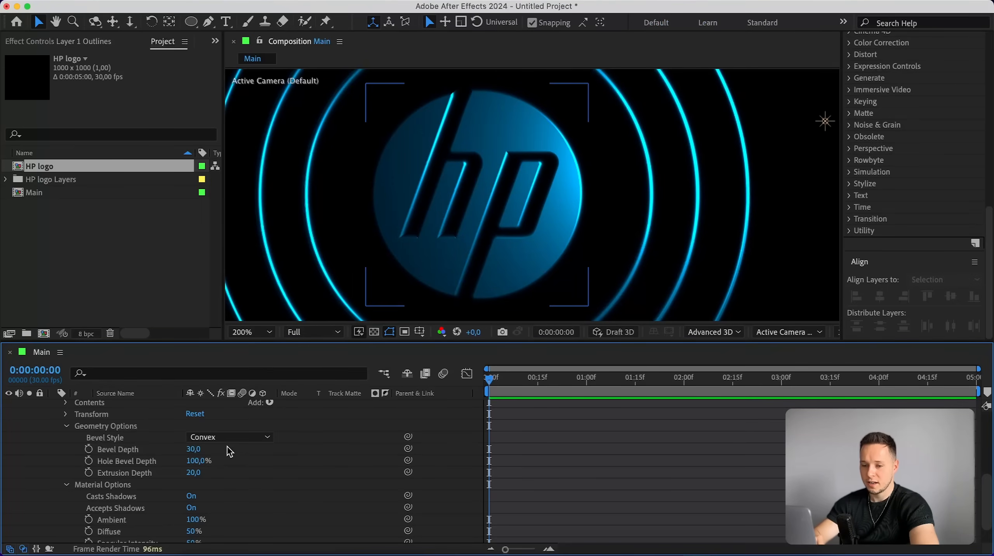
{"action": "left_click", "coordinate": [189, 450]}
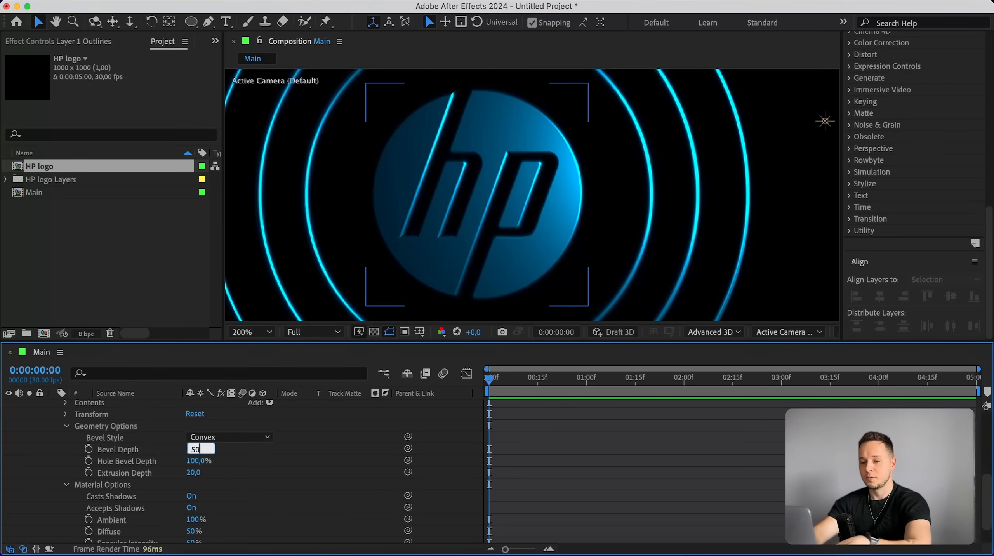
{"action": "type", "text": "50"}
{"action": "key", "text": "Return"}
{"action": "left_click", "coordinate": [593, 455]}
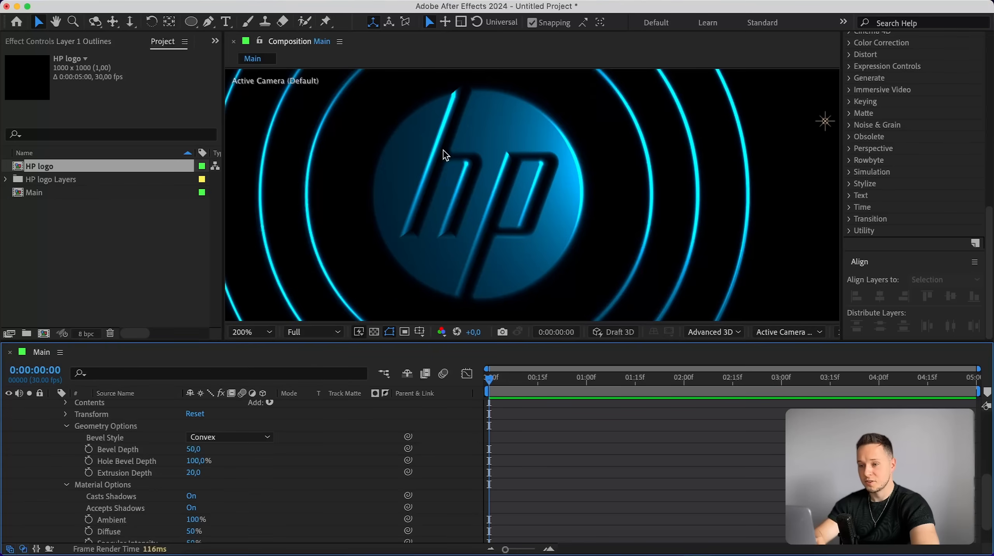
{"action": "left_click", "coordinate": [194, 450]}
{"action": "type", "text": "20"}
{"action": "key", "text": "Return"}
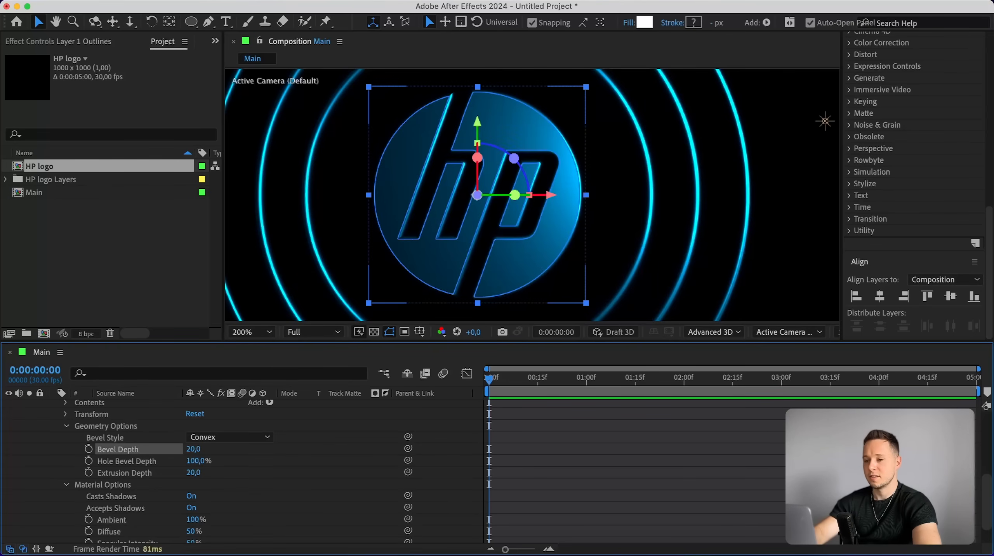
Nudge the point light further right and shift it along its depth axis.
{"action": "left_click", "coordinate": [581, 462]}
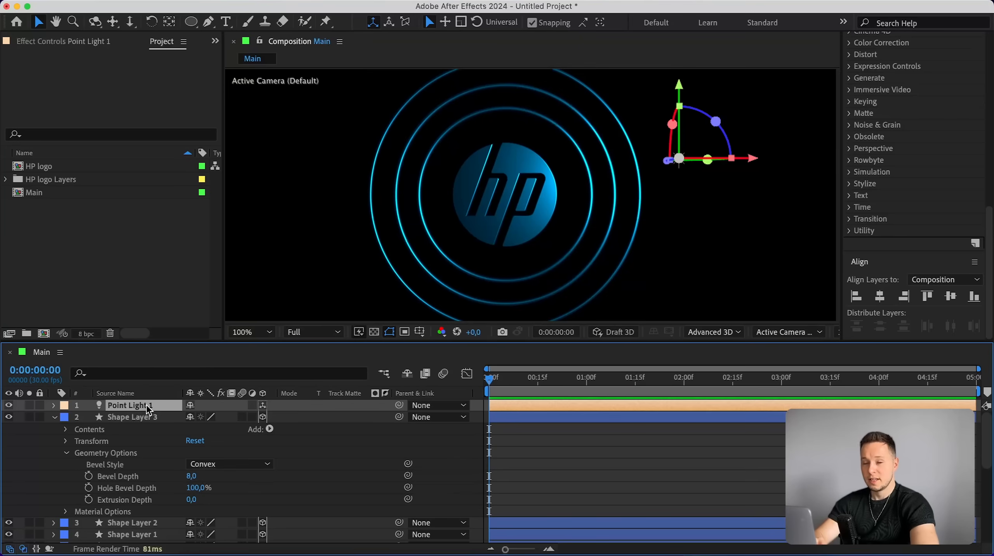
{"action": "mouse_move", "coordinate": [759, 158]}
{"action": "left_mouse_down"}
{"action": "mouse_move", "coordinate": [286, 180]}
{"action": "mouse_move", "coordinate": [657, 141]}
{"action": "mouse_move", "coordinate": [770, 158]}
{"action": "left_mouse_up"}
{"action": "left_click_drag", "start_coordinate": [678, 161], "coordinate": [650, 172]}
At the last frame, set Point Light 1's Z position to -340.
{"action": "left_click", "coordinate": [152, 409]}
{"action": "key", "text": "End"}
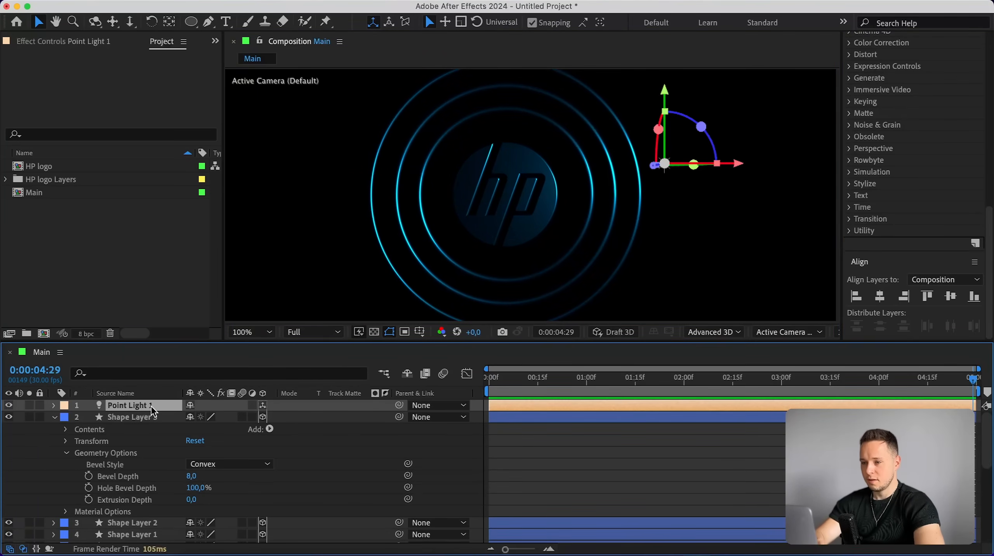
{"action": "key", "text": "p"}
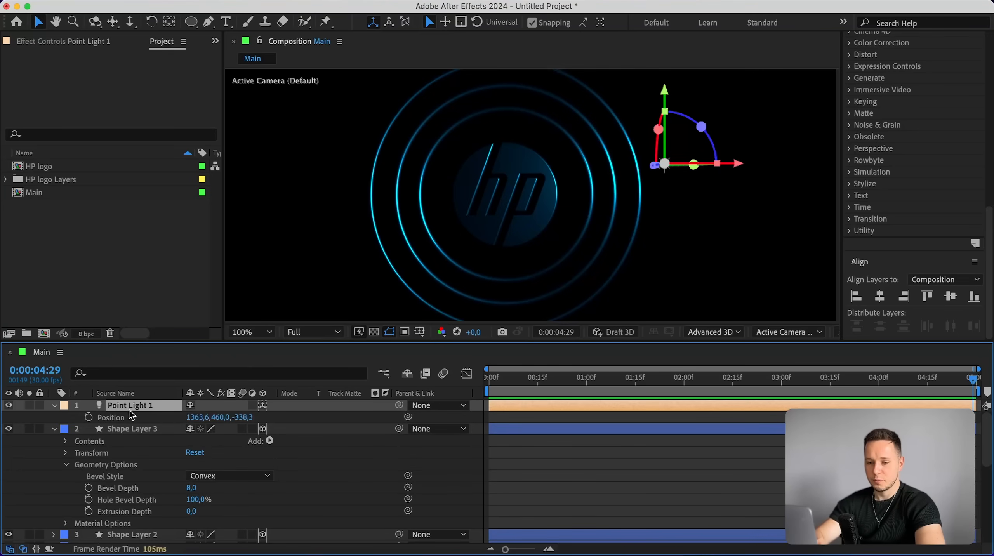
{"action": "left_click", "coordinate": [243, 418]}
{"action": "type", "text": "-340"}
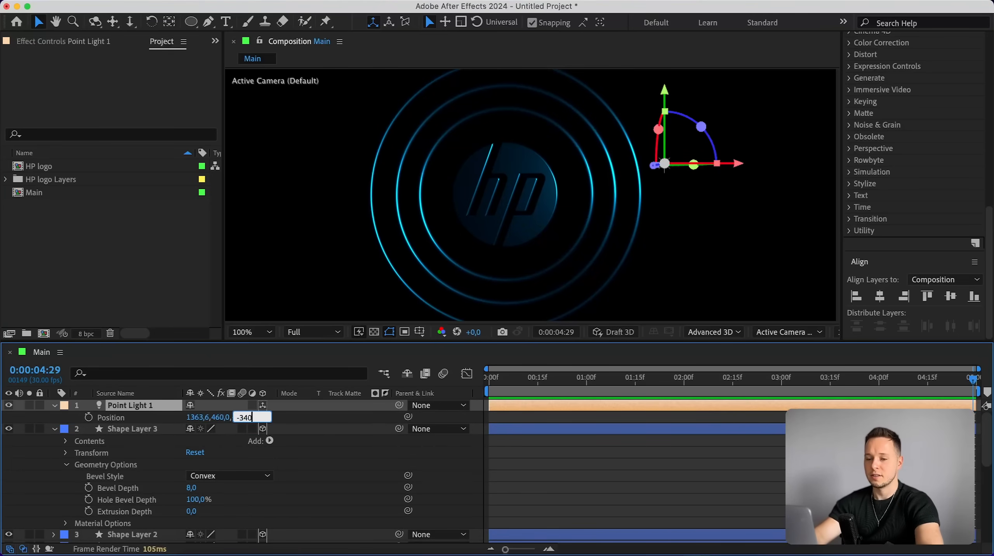
{"action": "key", "text": "Return"}
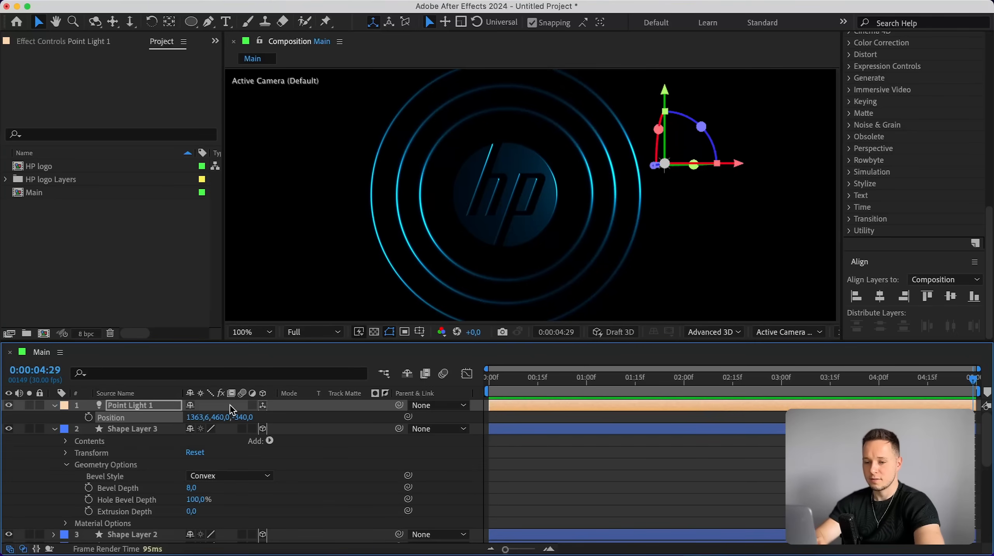
Duplicate the point light and move the copy to the lower left of the composition.
{"action": "left_click", "coordinate": [158, 406]}
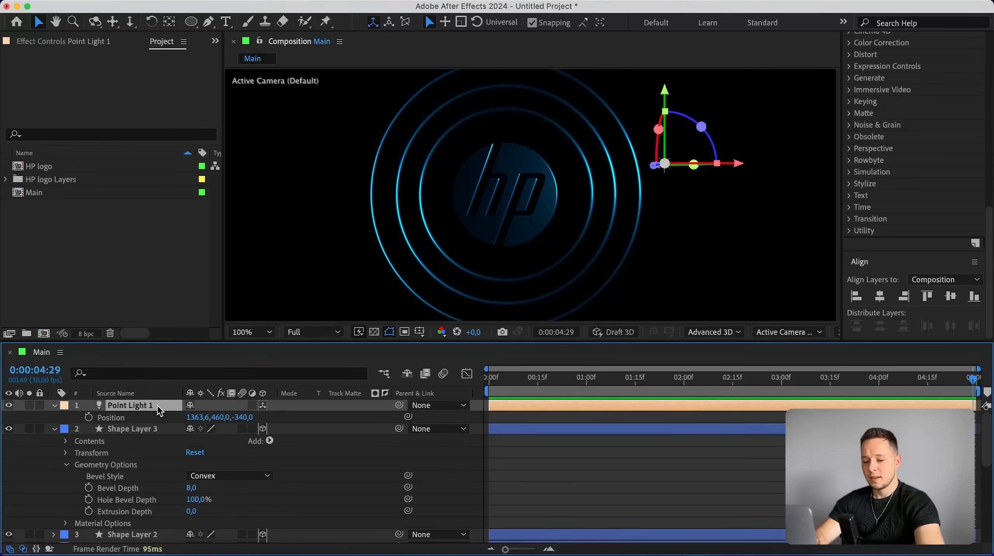
{"action": "key", "text": "ctrl+d"}
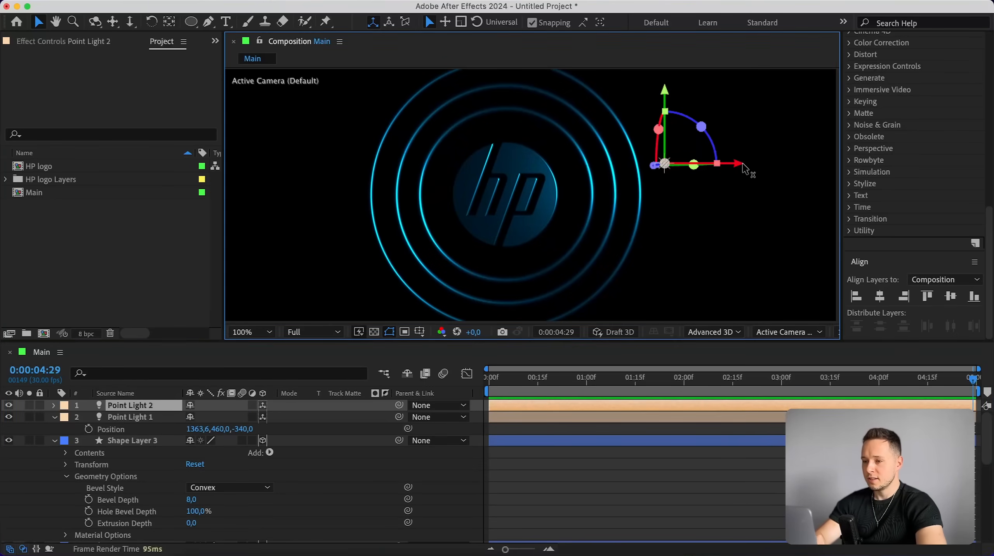
{"action": "left_click_drag", "start_coordinate": [742, 163], "coordinate": [373, 197]}
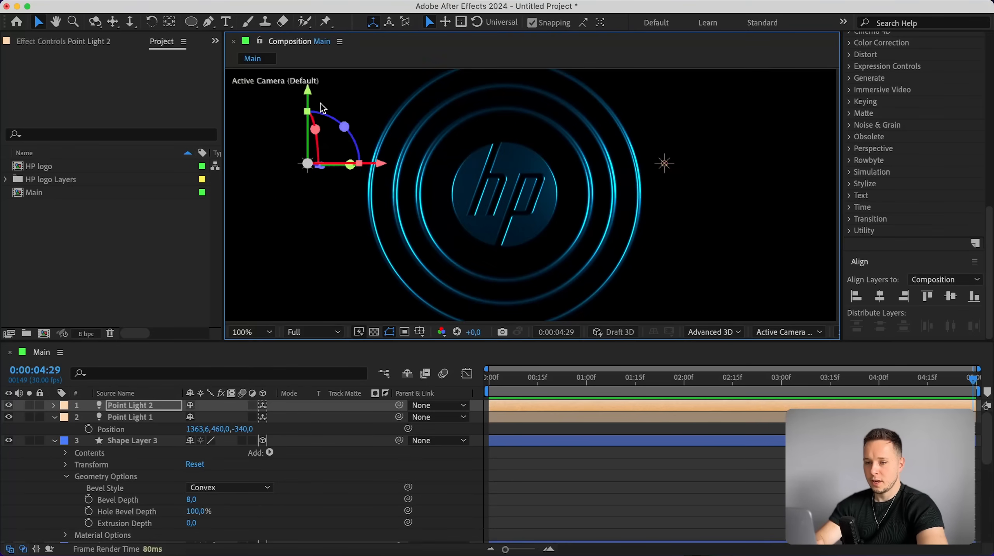
{"action": "left_click_drag", "start_coordinate": [318, 105], "coordinate": [314, 275]}
Change the duplicated Point Light 2's colour to orange.
{"action": "left_click", "coordinate": [130, 406]}
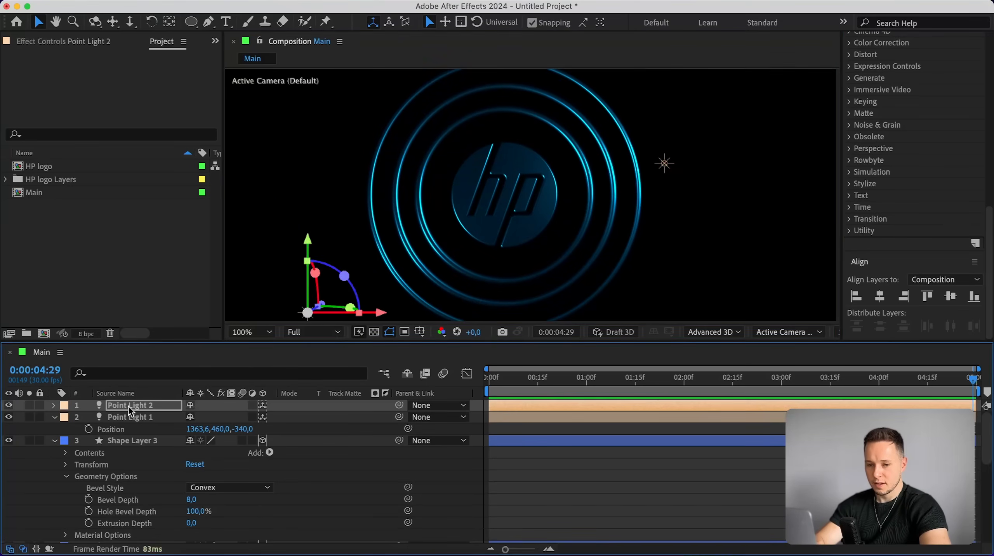
{"action": "left_click", "coordinate": [53, 406]}
{"action": "left_click", "coordinate": [67, 430]}
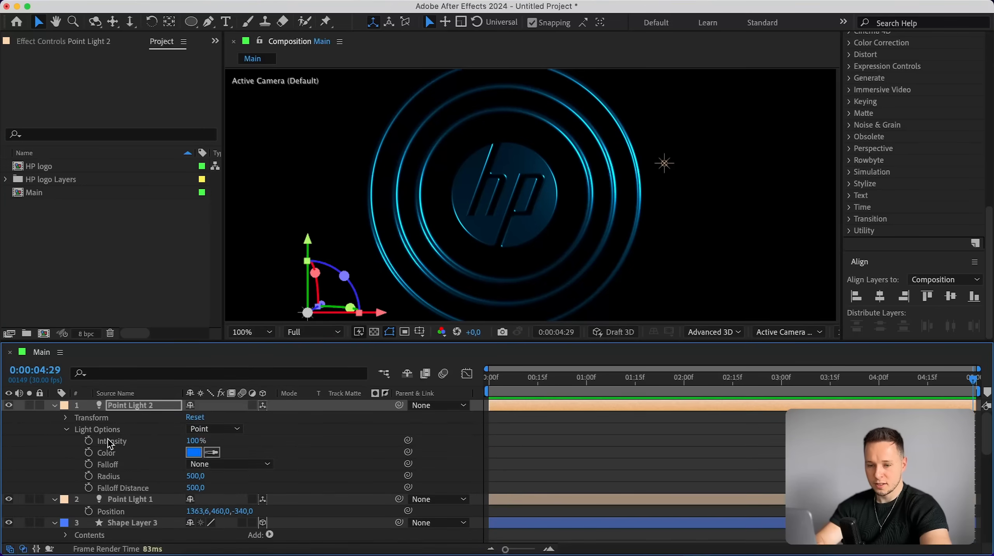
{"action": "left_click", "coordinate": [194, 452]}
{"action": "left_click_drag", "start_coordinate": [153, 277], "coordinate": [113, 240]}
{"action": "key", "text": "Return"}
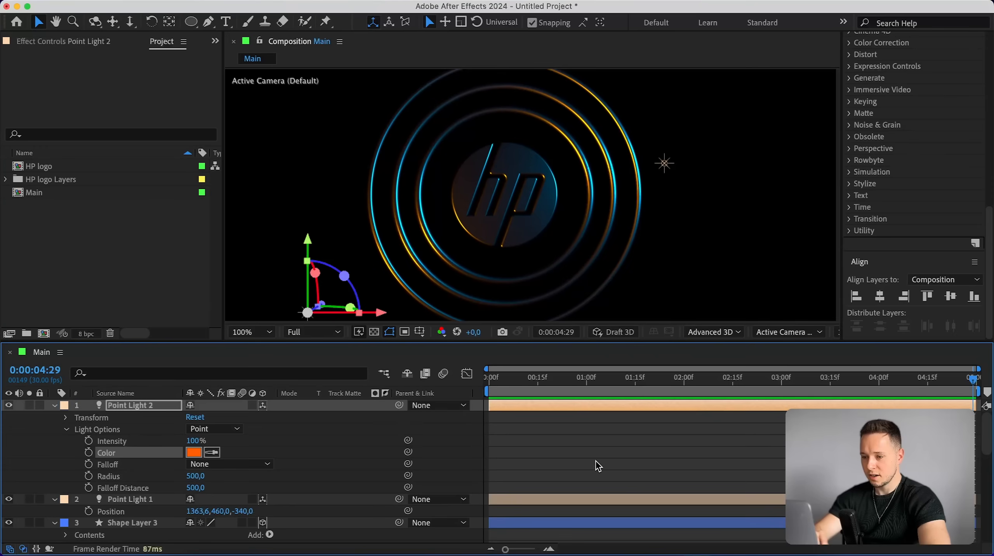
{"action": "left_click", "coordinate": [596, 462]}
Shift Point Light 2 along its depth axis, then return to the start of the timeline.
{"action": "left_click", "coordinate": [53, 405]}
{"action": "left_click", "coordinate": [161, 407]}
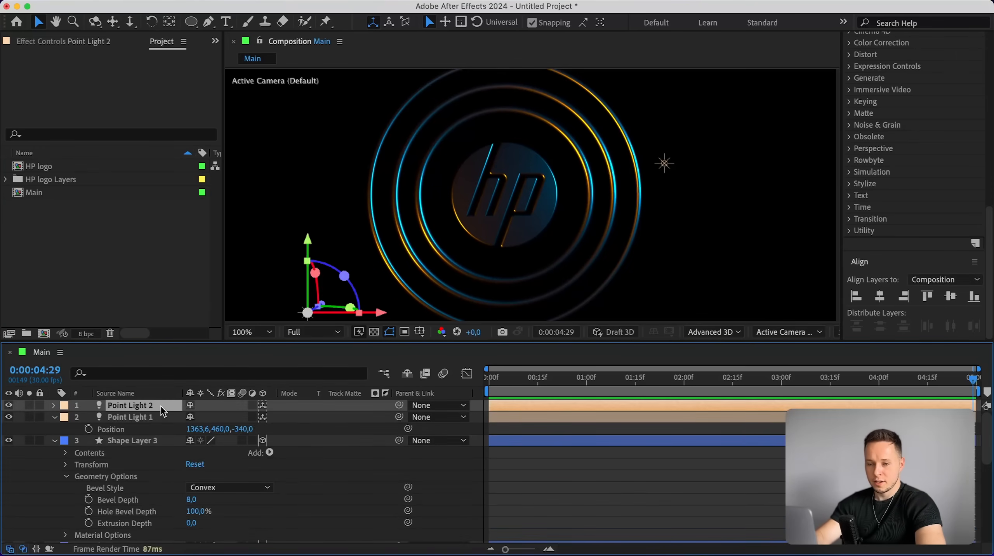
{"action": "key", "text": "p"}
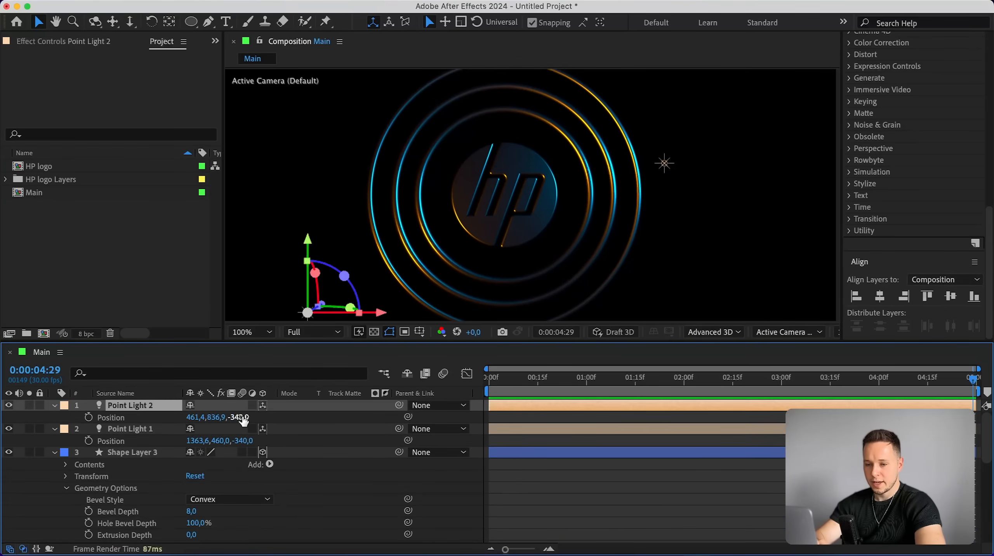
{"action": "left_click_drag", "start_coordinate": [240, 417], "coordinate": [277, 415]}
{"action": "left_click", "coordinate": [693, 163]}
{"action": "key", "text": "Home"}
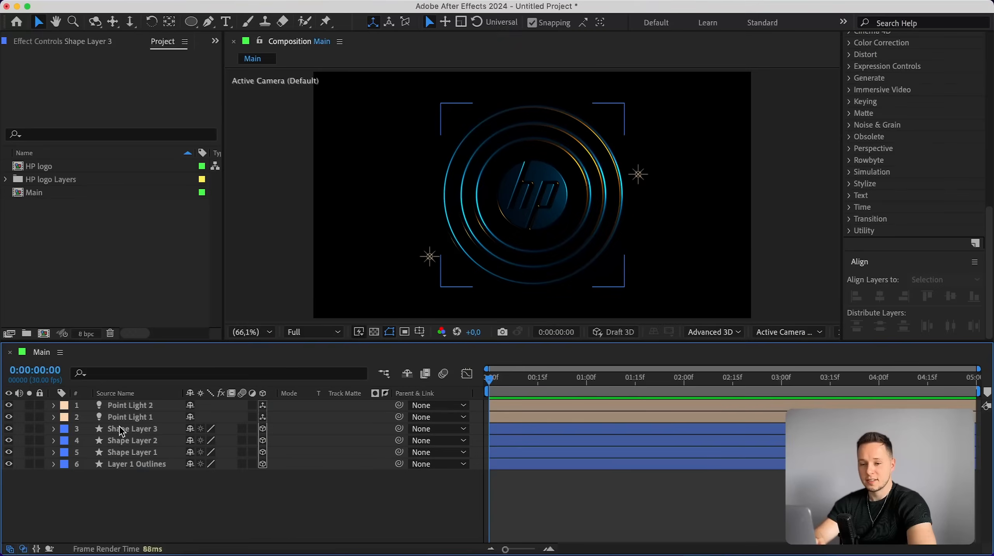
At 3 seconds, add keyframes for X Rotation on Shape Layer 3, Y Rotation on Shape Layer 2, and X Rotation on Shape Layer 1.
{"action": "left_click", "coordinate": [120, 429]}
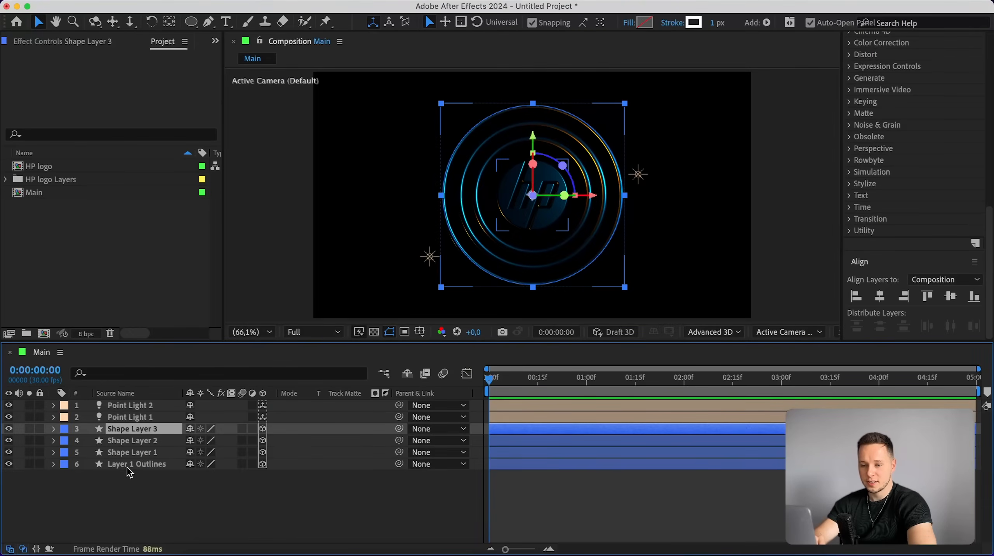
{"action": "left_click", "coordinate": [130, 465], "text": "shift"}
{"action": "key", "text": "r"}
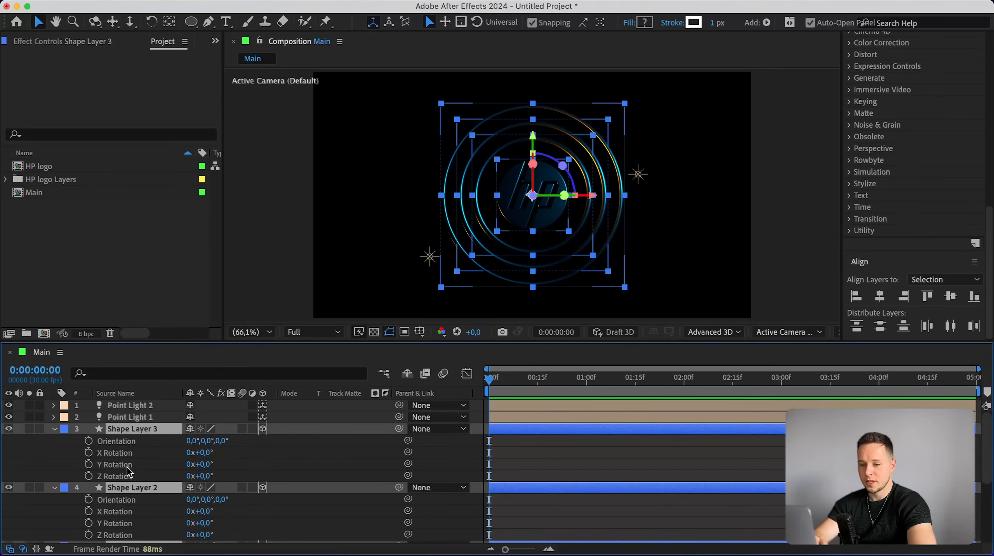
{"action": "left_click_drag", "start_coordinate": [563, 378], "coordinate": [784, 384]}
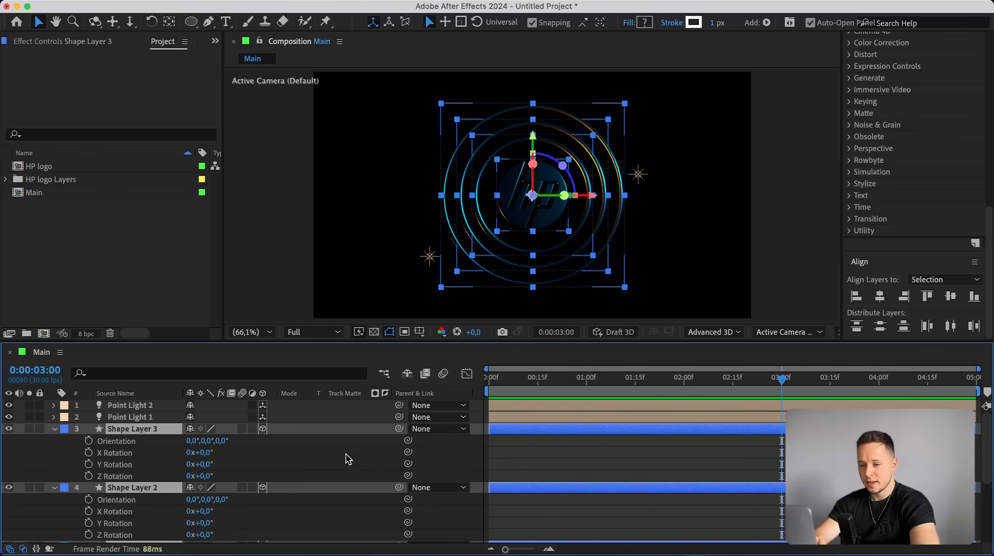
{"action": "left_click", "coordinate": [568, 439]}
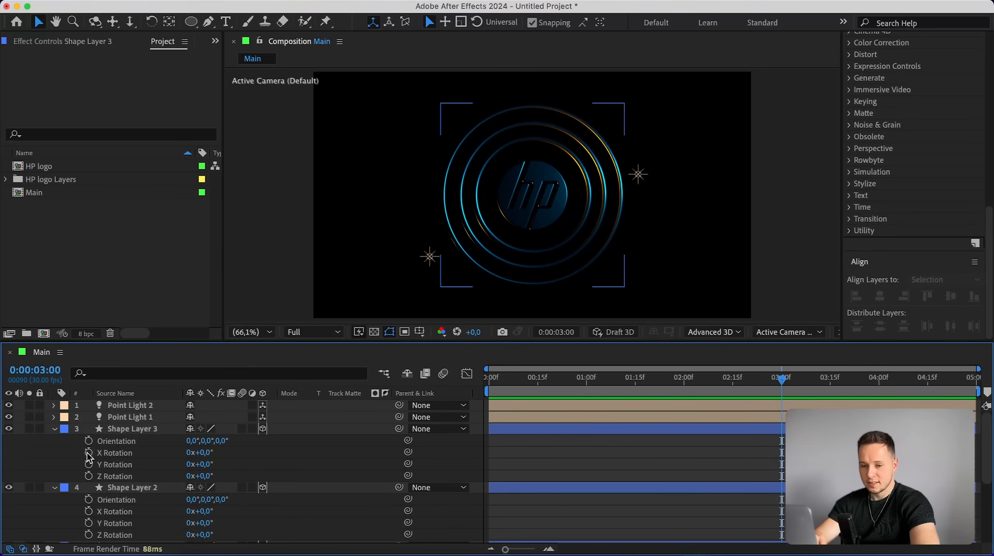
{"action": "left_click", "coordinate": [121, 432]}
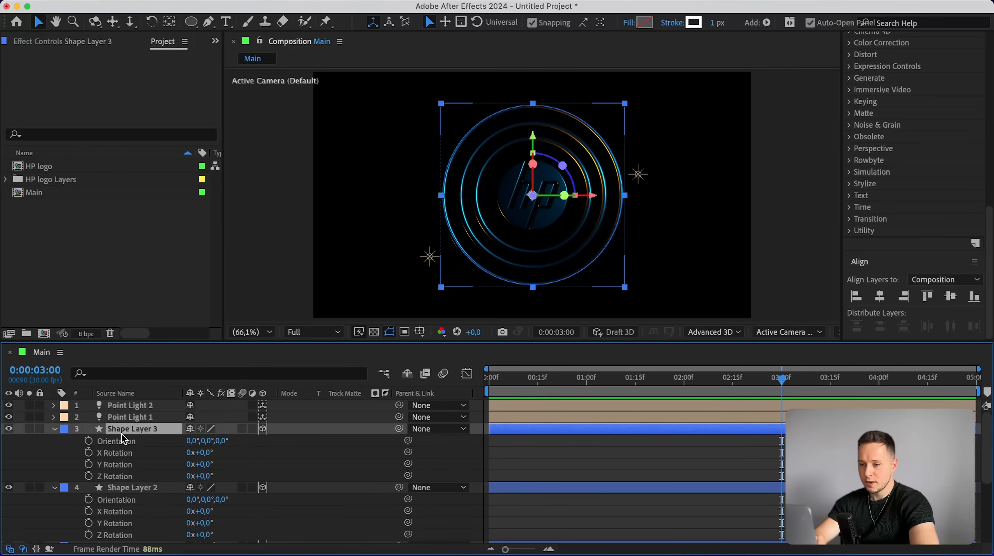
{"action": "left_click", "coordinate": [89, 453]}
{"action": "scroll", "coordinate": [136, 460], "scroll_direction": "down", "scroll_amount": 2}
{"action": "left_click", "coordinate": [128, 462]}
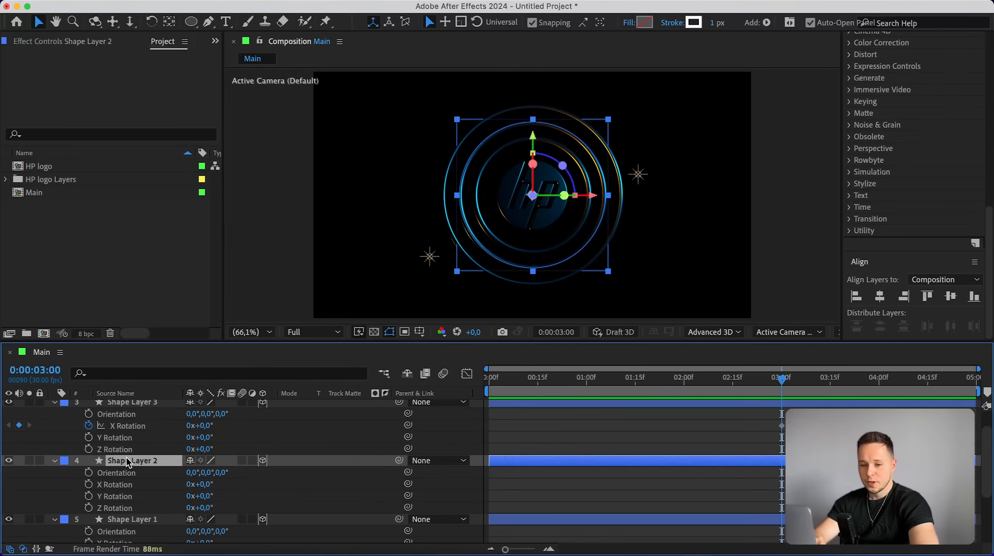
{"action": "left_click", "coordinate": [89, 496]}
{"action": "scroll", "coordinate": [148, 428], "scroll_direction": "down", "scroll_amount": 5}
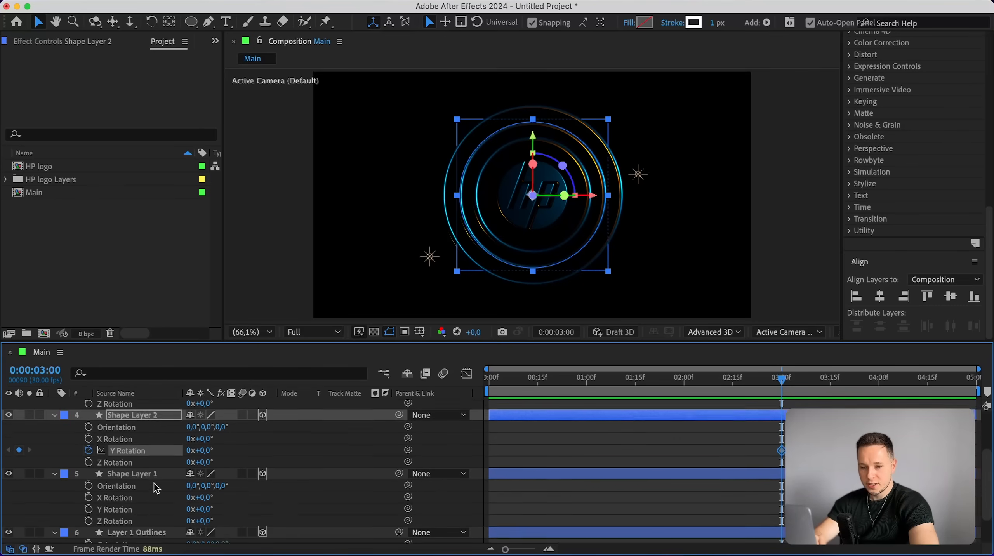
{"action": "left_click", "coordinate": [134, 448]}
{"action": "left_click", "coordinate": [89, 471]}
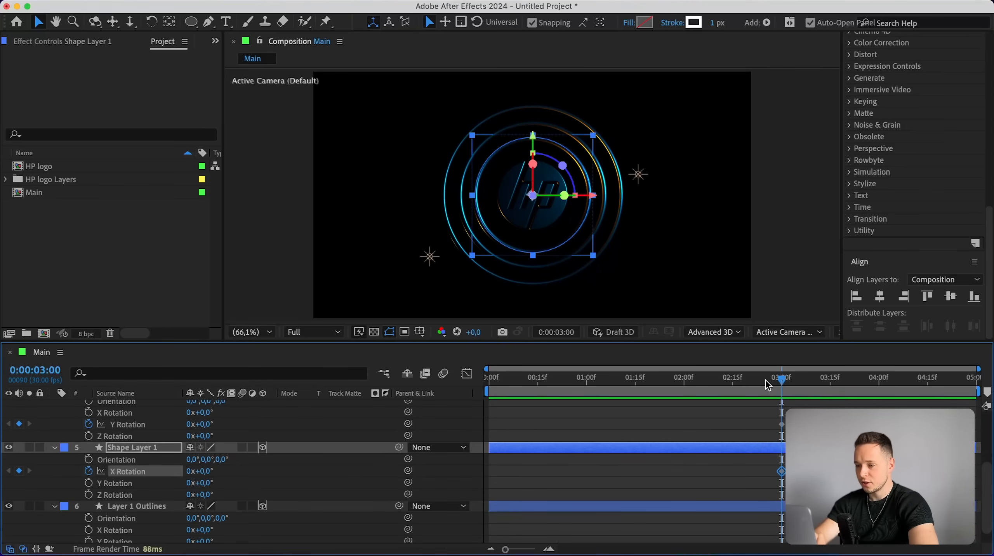
At the first frame, set Shape Layer 3's X Rotation to 180°.
{"action": "left_click_drag", "start_coordinate": [767, 385], "coordinate": [490, 384]}
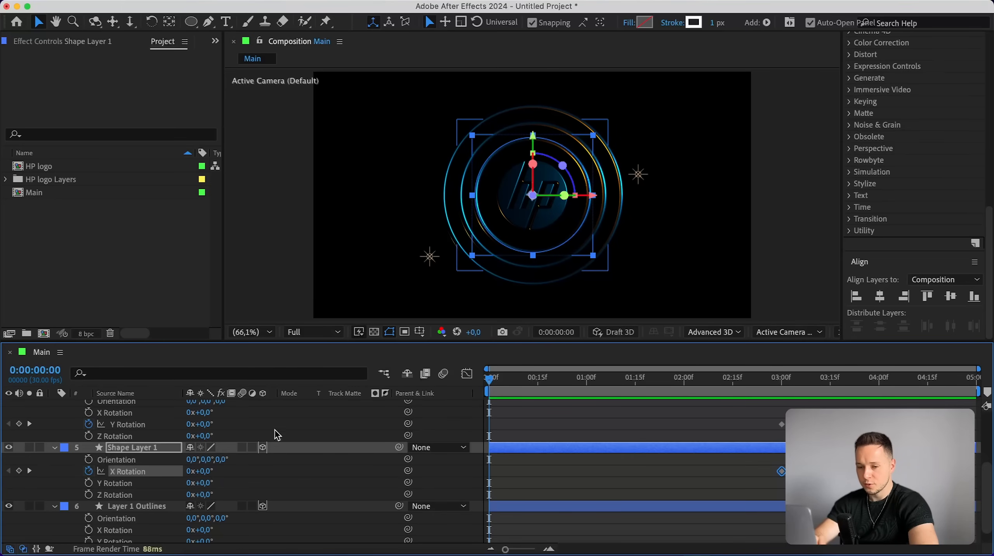
{"action": "scroll", "coordinate": [273, 432], "scroll_direction": "up", "scroll_amount": 5}
{"action": "left_click", "coordinate": [152, 432]}
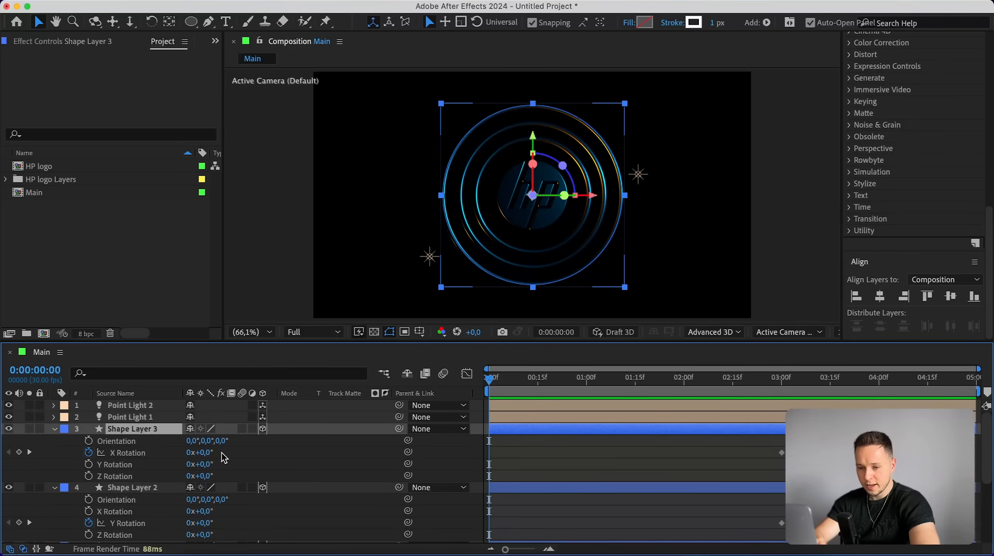
{"action": "left_click", "coordinate": [198, 453]}
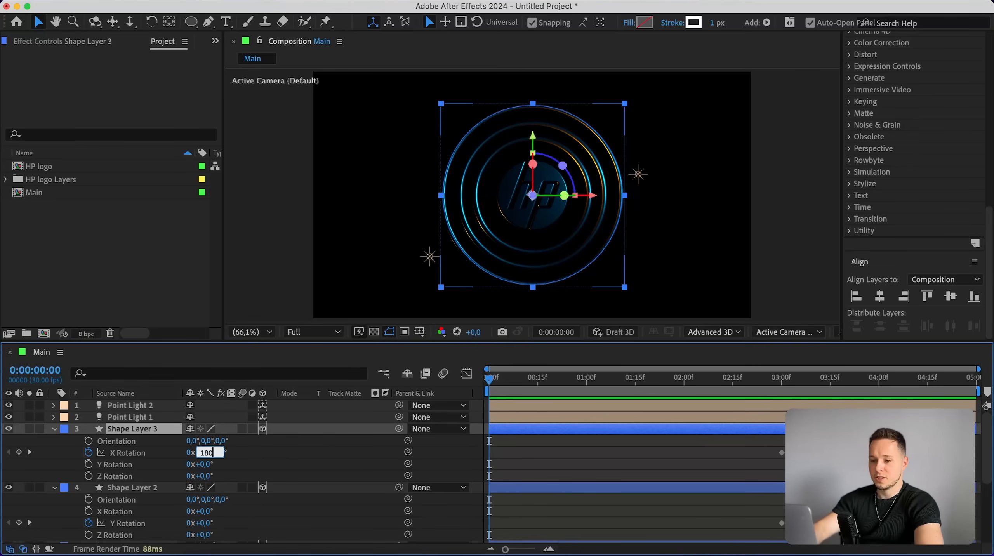
{"action": "key", "text": "Return"}
At the first frame, set Shape Layer 2's Y Rotation to 180°.
{"action": "left_click_drag", "start_coordinate": [489, 377], "coordinate": [485, 354]}
{"action": "scroll", "coordinate": [127, 453], "scroll_direction": "down", "scroll_amount": 2}
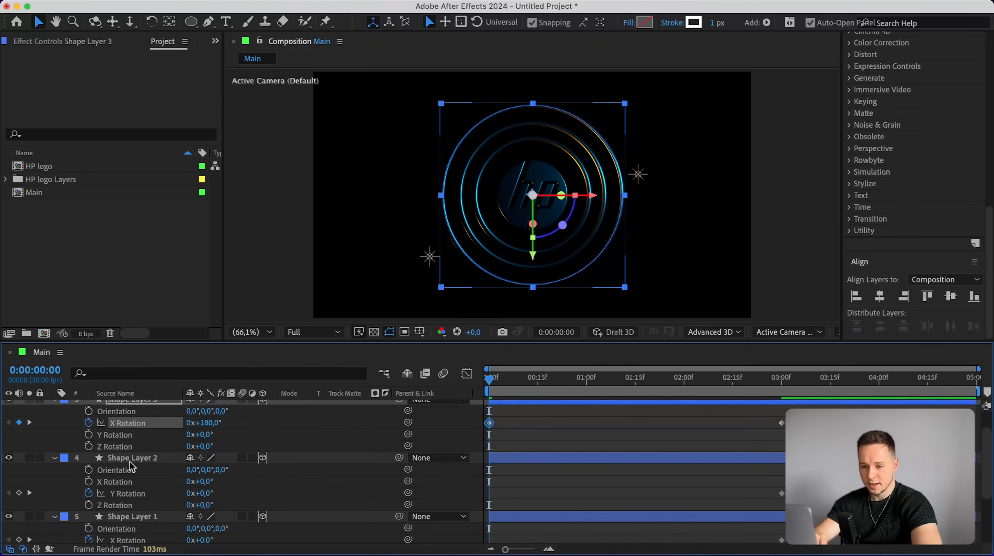
{"action": "left_click", "coordinate": [130, 459]}
{"action": "left_click", "coordinate": [204, 494]}
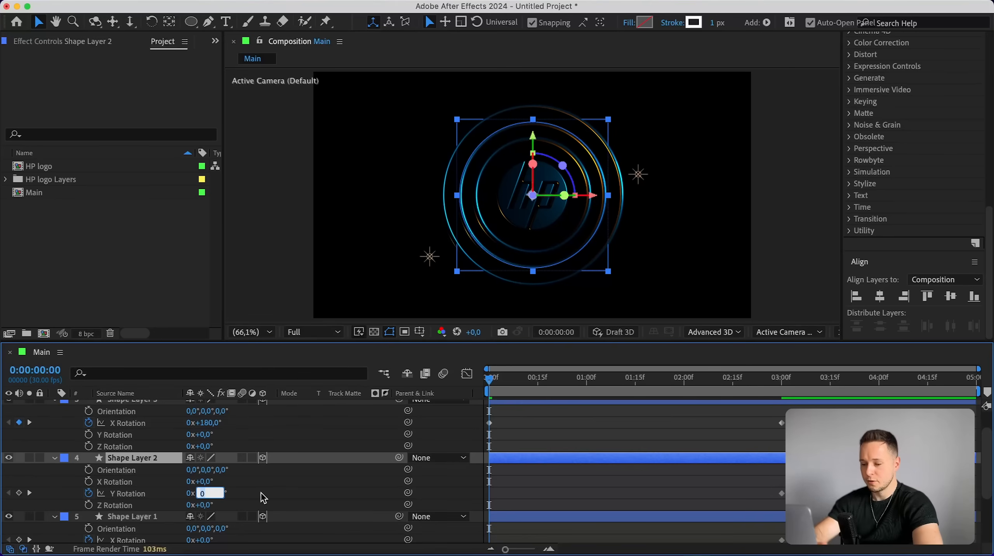
{"action": "key", "text": "Return"}
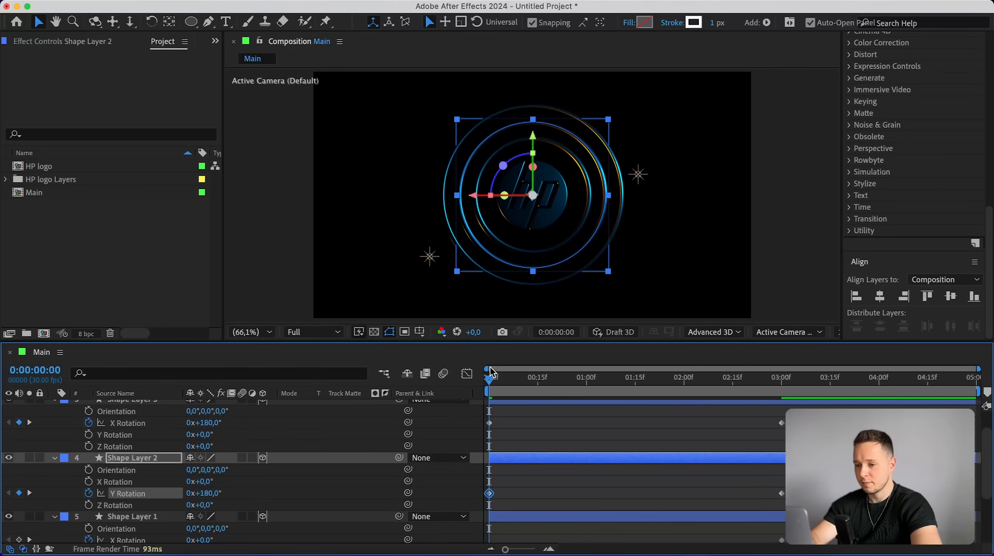
Preview the ring animation briefly and switch on the transparency grid.
{"action": "key", "text": "space"}
{"action": "key", "text": "space"}
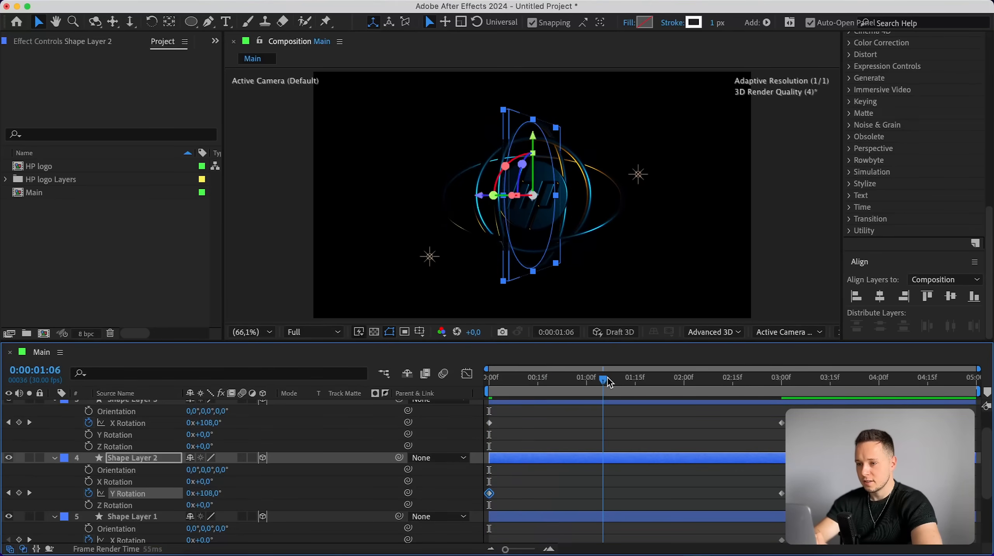
{"action": "left_click", "coordinate": [372, 333]}
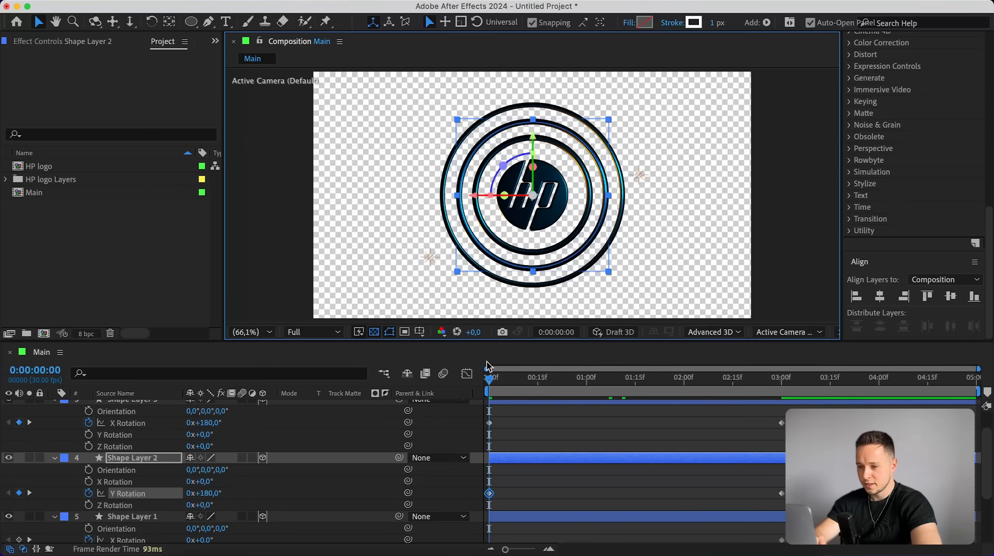
{"action": "mouse_move", "coordinate": [491, 380]}
{"action": "left_mouse_down"}
{"action": "mouse_move", "coordinate": [644, 380]}
{"action": "mouse_move", "coordinate": [489, 380]}
{"action": "left_mouse_up"}
At the first frame, set Shape Layer 1's X Rotation to 180°.
{"action": "scroll", "coordinate": [153, 462], "scroll_direction": "down", "scroll_amount": 4}
{"action": "left_click", "coordinate": [142, 431]}
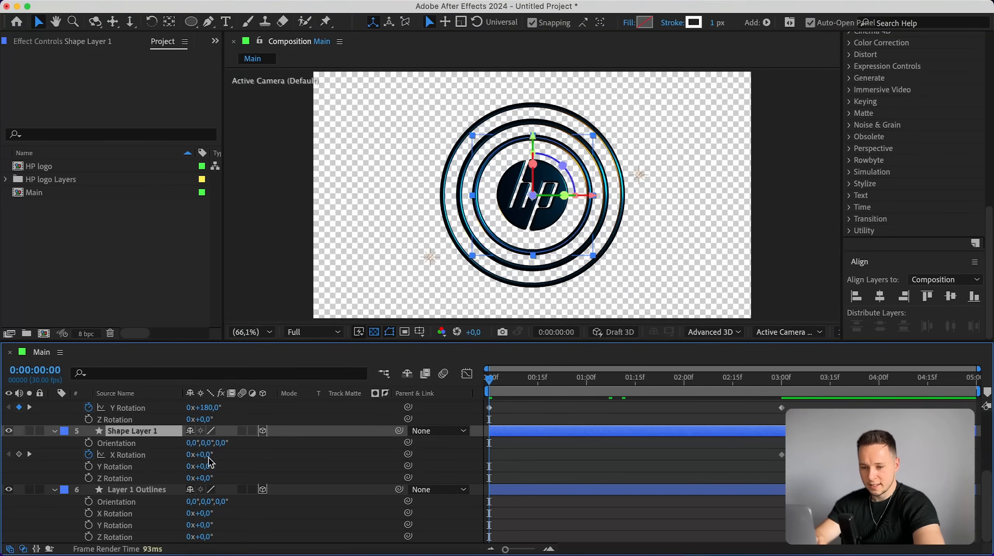
{"action": "left_click", "coordinate": [205, 455]}
{"action": "type", "text": "180"}
{"action": "key", "text": "Return"}
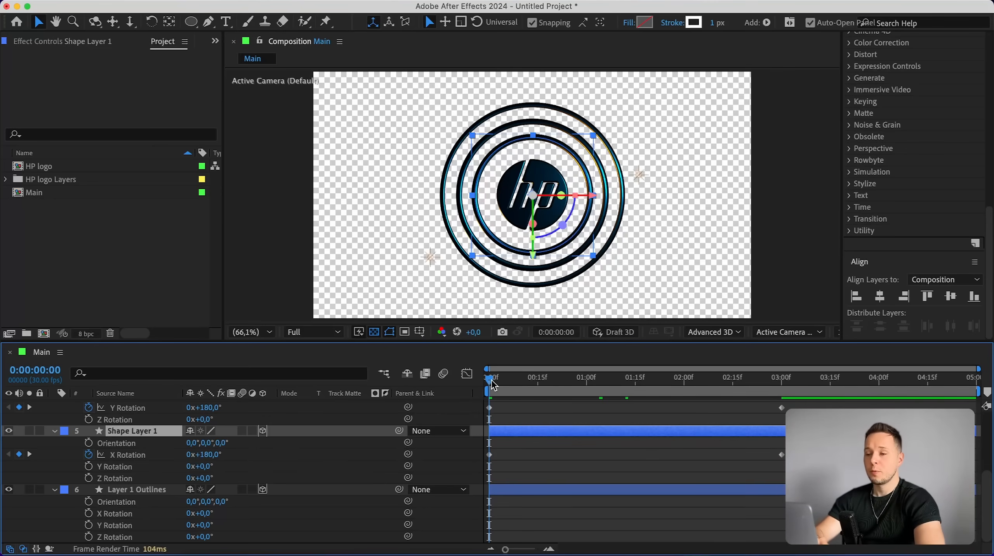
Set Shape Layer 1's Orientation Z value to 45°.
{"action": "left_click_drag", "start_coordinate": [493, 385], "coordinate": [640, 384]}
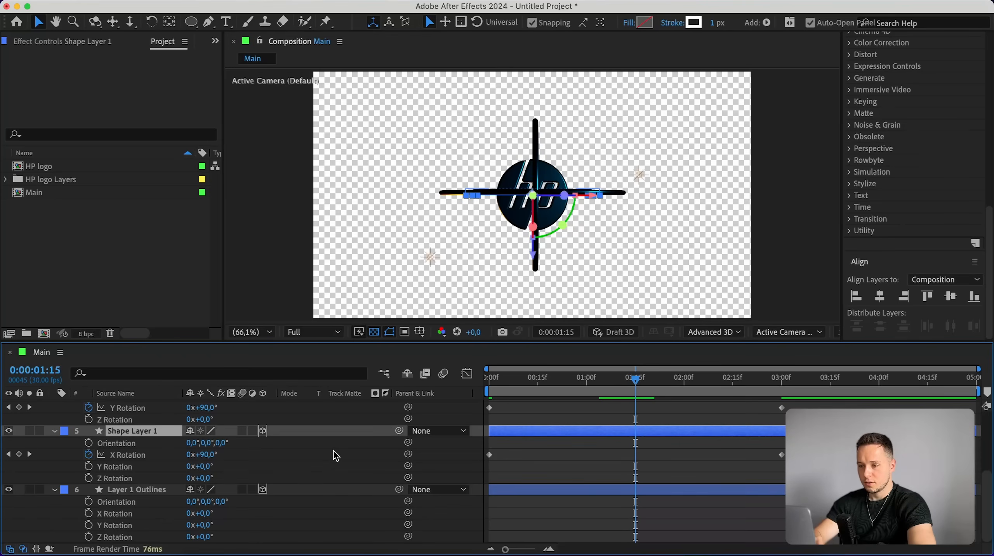
{"action": "left_click", "coordinate": [221, 443]}
{"action": "type", "text": "45"}
{"action": "key", "text": "Return"}
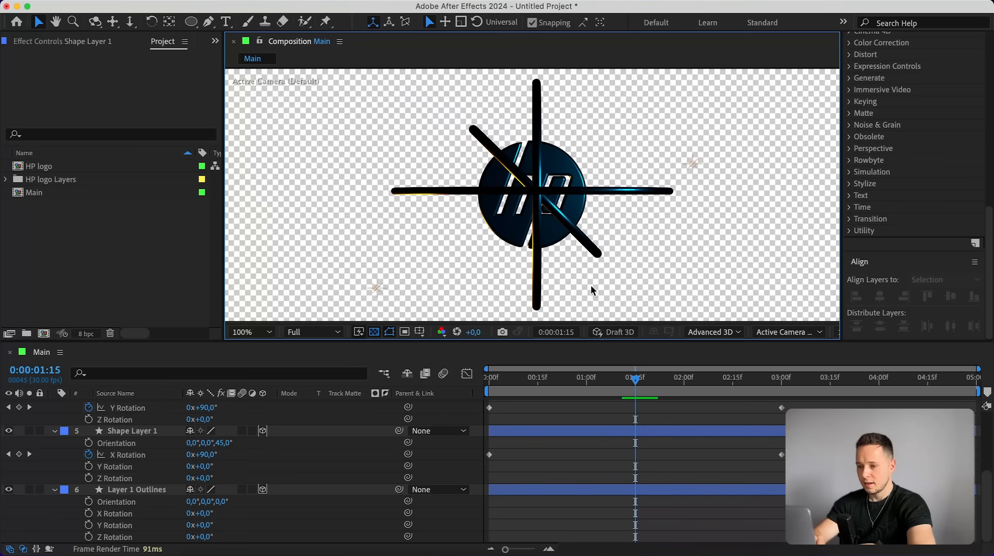
{"action": "scroll", "coordinate": [568, 187], "scroll_direction": "up", "scroll_amount": 1}
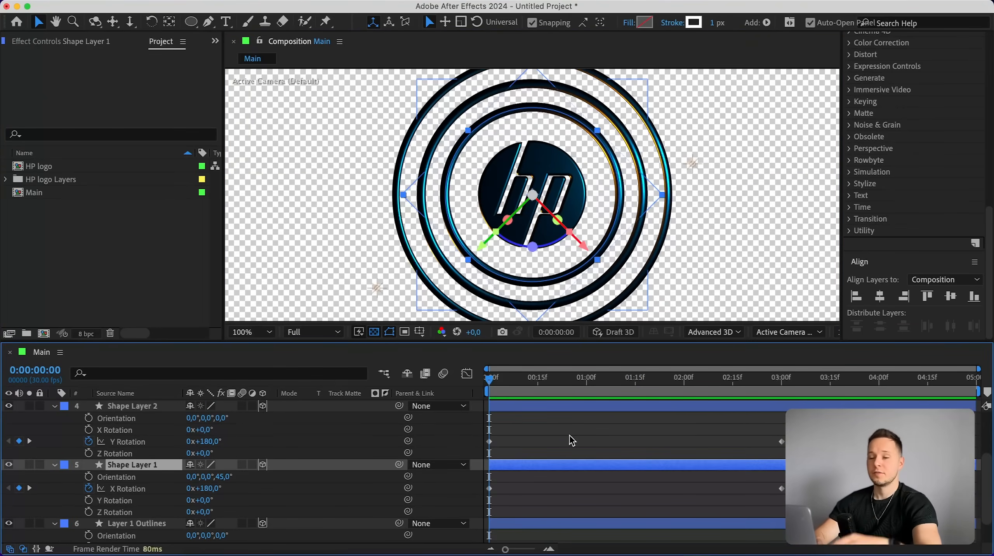
{"action": "left_click", "coordinate": [782, 384]}
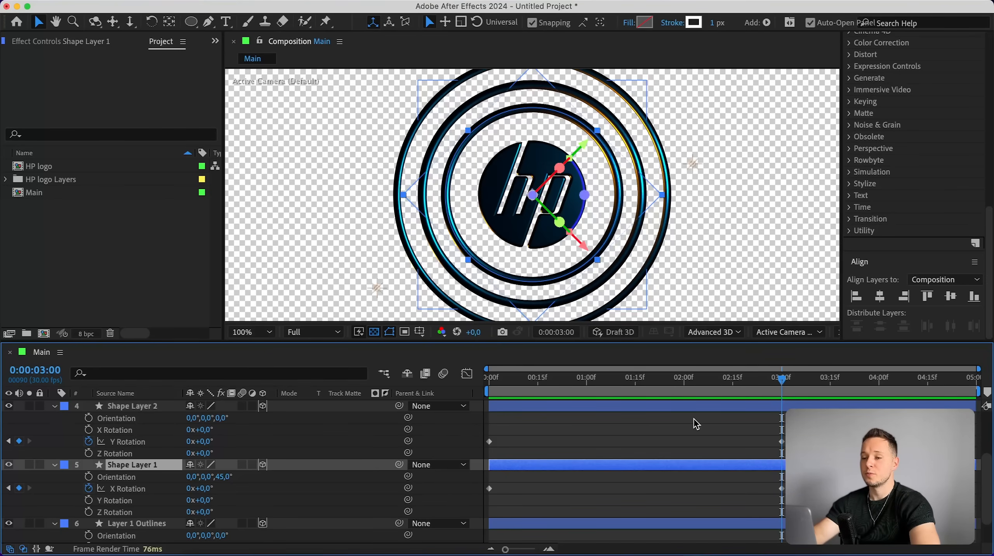
{"action": "scroll", "coordinate": [697, 425], "scroll_direction": "down", "scroll_amount": 1}
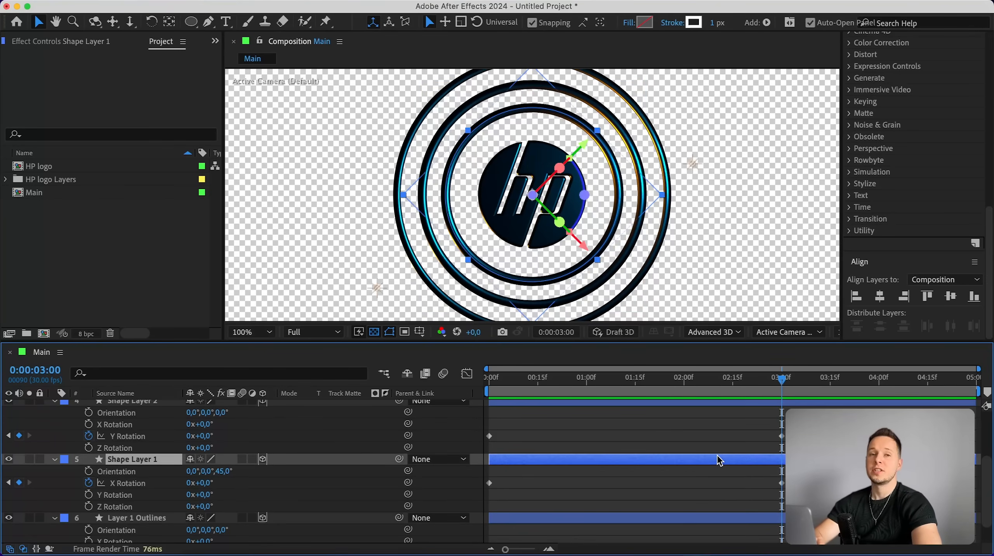
At the 3-second mark, add X, Y and Z Rotation keyframes to the Layer 1 Outlines ring.
{"action": "left_click", "coordinate": [737, 518]}
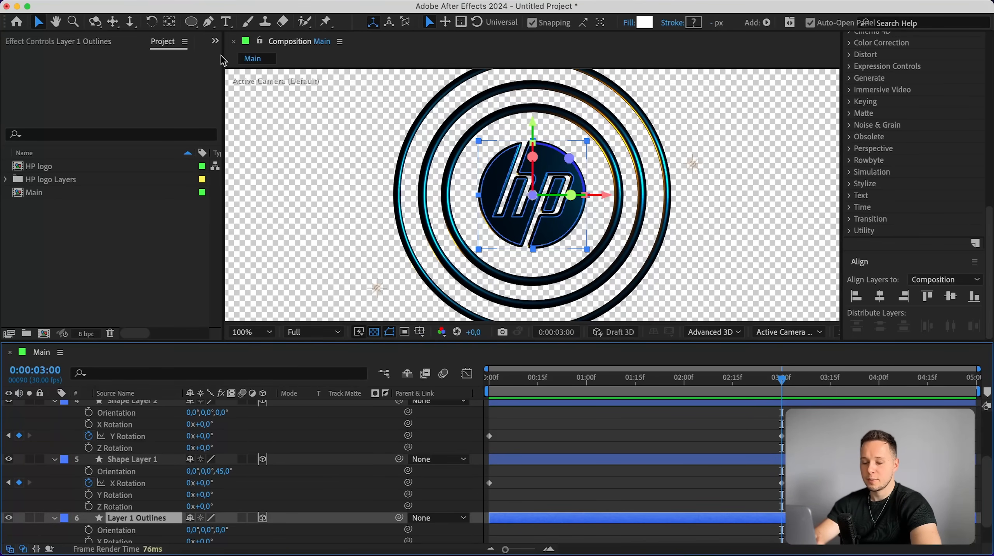
{"action": "left_click", "coordinate": [170, 22]}
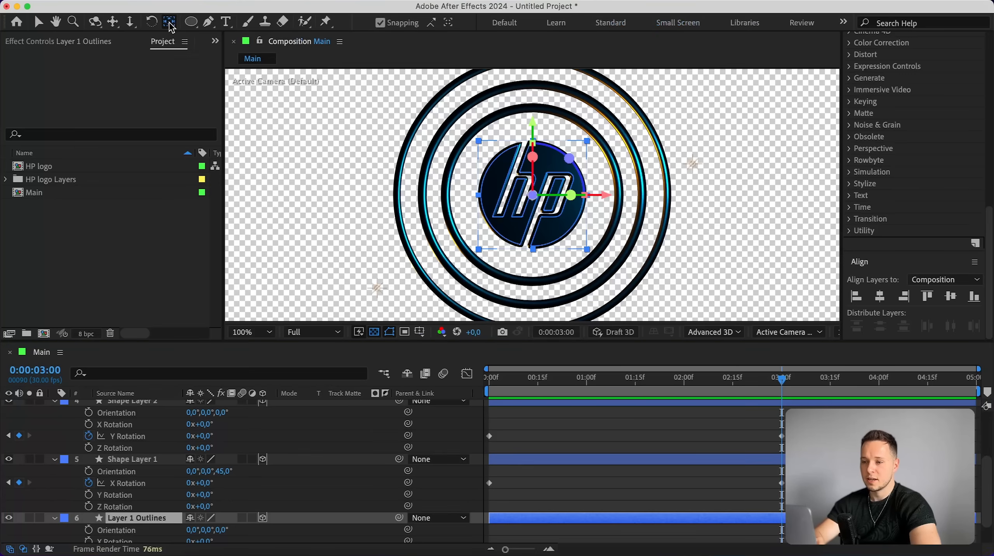
{"action": "key", "text": "v"}
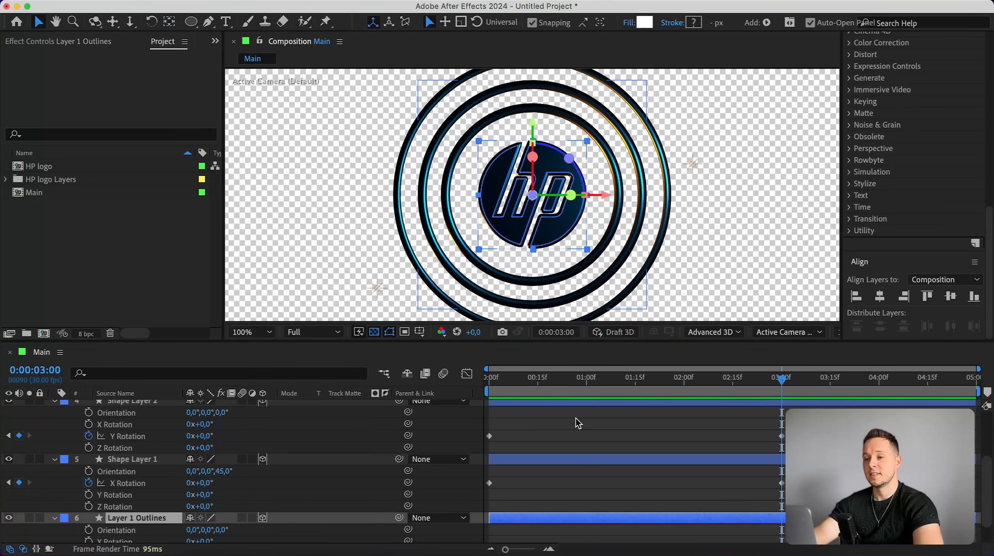
{"action": "scroll", "coordinate": [641, 471], "scroll_direction": "down", "scroll_amount": 2}
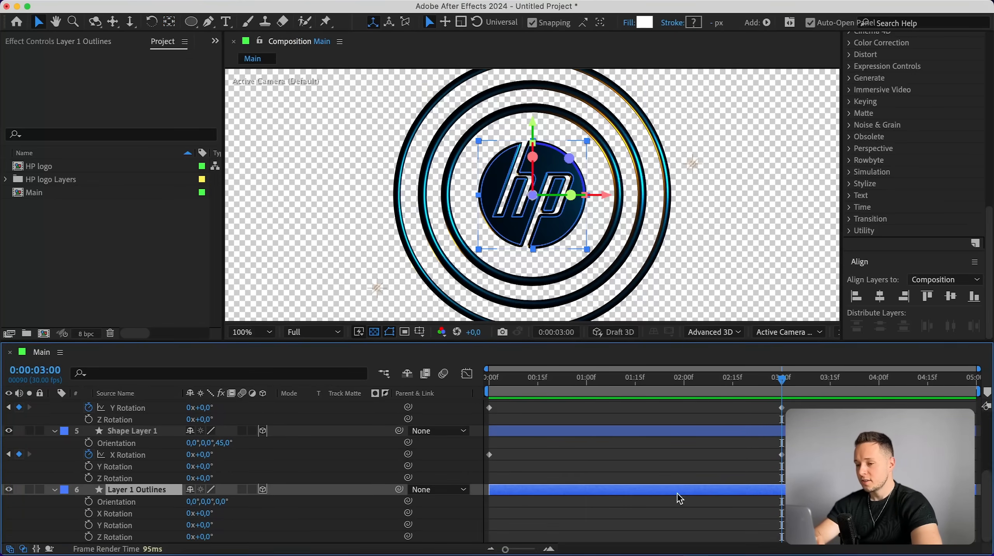
{"action": "left_click", "coordinate": [88, 514]}
{"action": "left_click", "coordinate": [88, 525]}
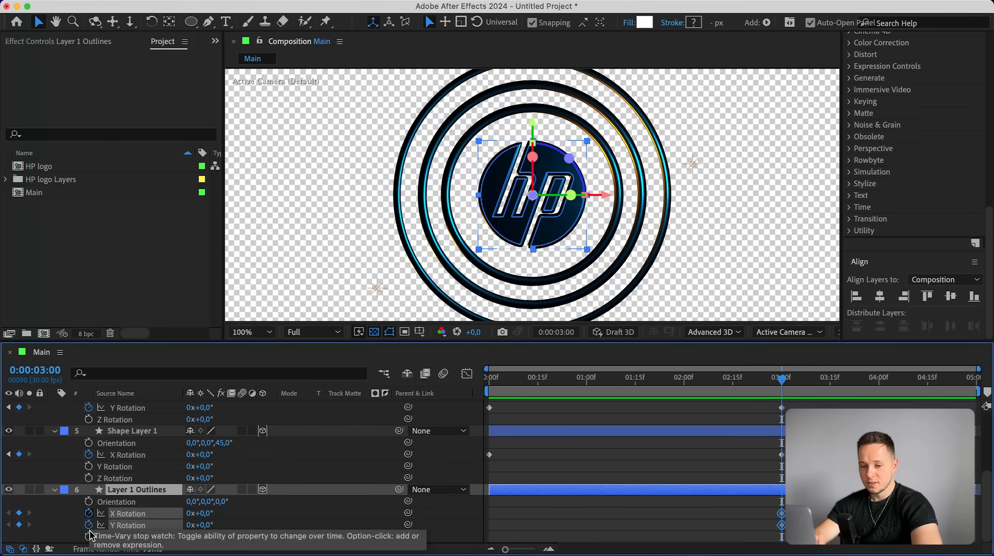
{"action": "left_click", "coordinate": [89, 537]}
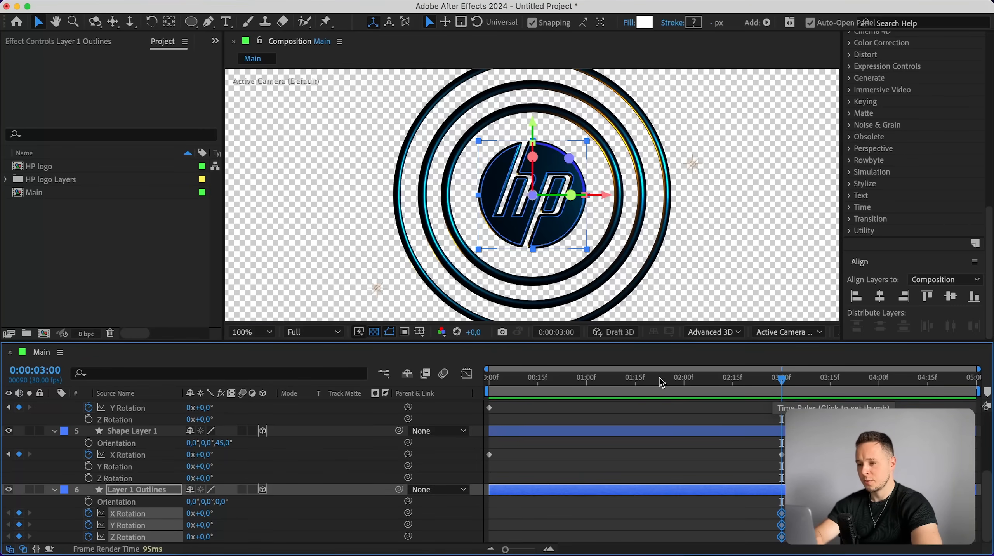
At 1:15, set Layer 1 Outlines' X Rotation to -90°.
{"action": "left_click", "coordinate": [635, 386]}
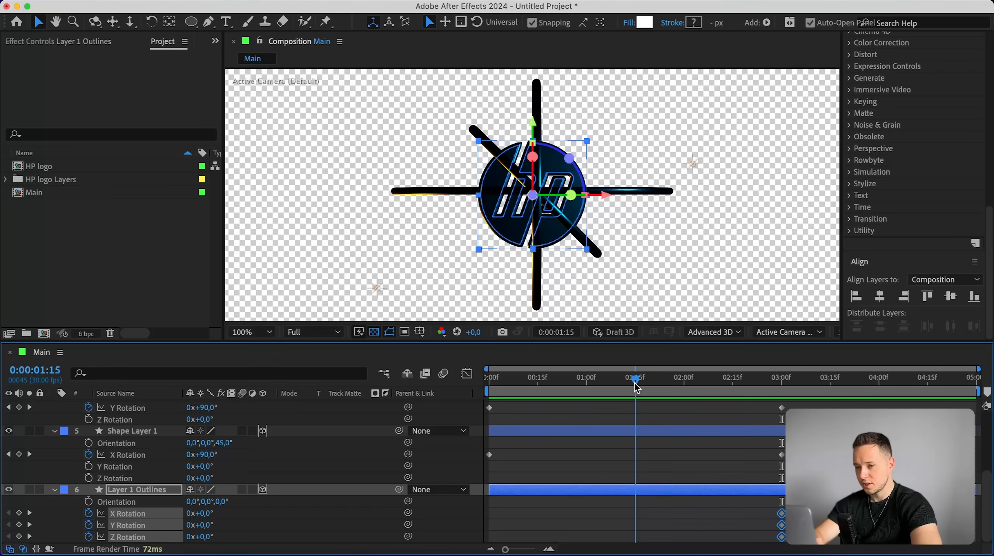
{"action": "left_click_drag", "start_coordinate": [200, 513], "coordinate": [149, 519]}
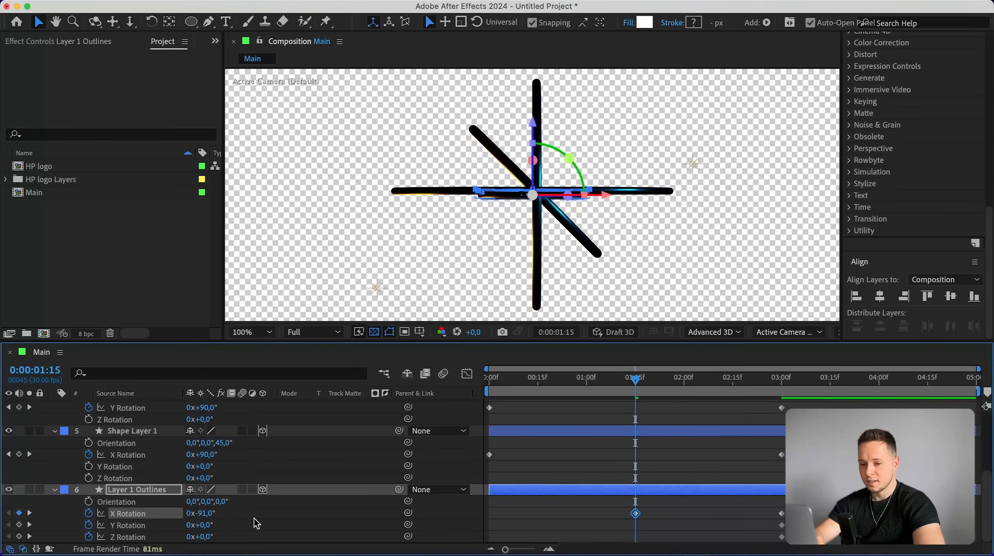
{"action": "left_click", "coordinate": [205, 514]}
{"action": "type", "text": "-90"}
{"action": "key", "text": "Return"}
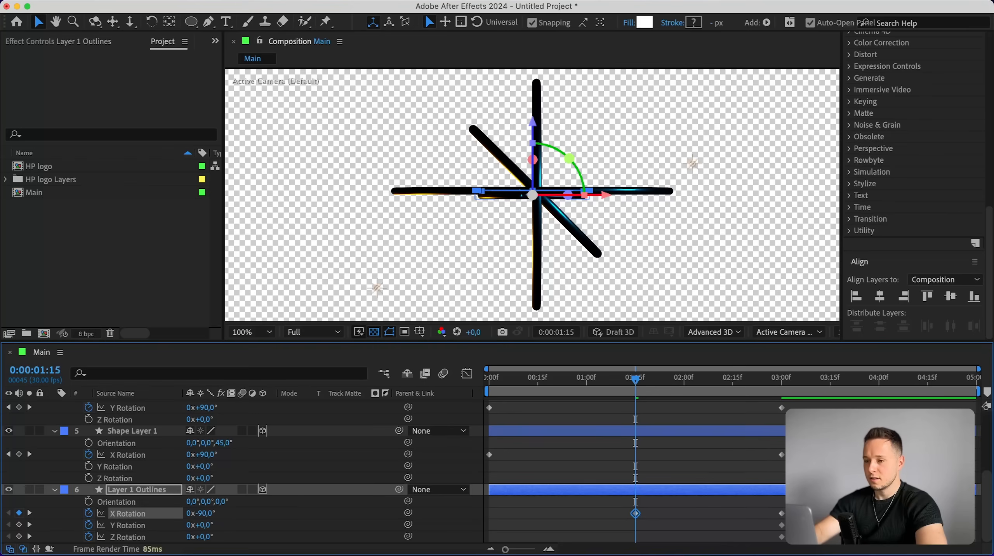
Set Layer 1 Outlines' Y Rotation to -45° at the same frame.
{"action": "left_click_drag", "start_coordinate": [206, 524], "coordinate": [181, 527]}
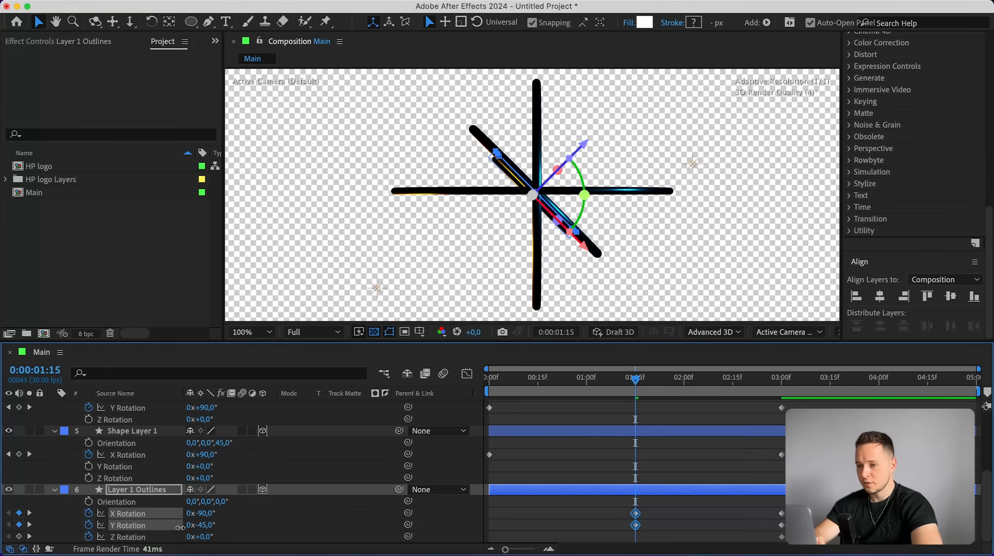
{"action": "left_click", "coordinate": [288, 467]}
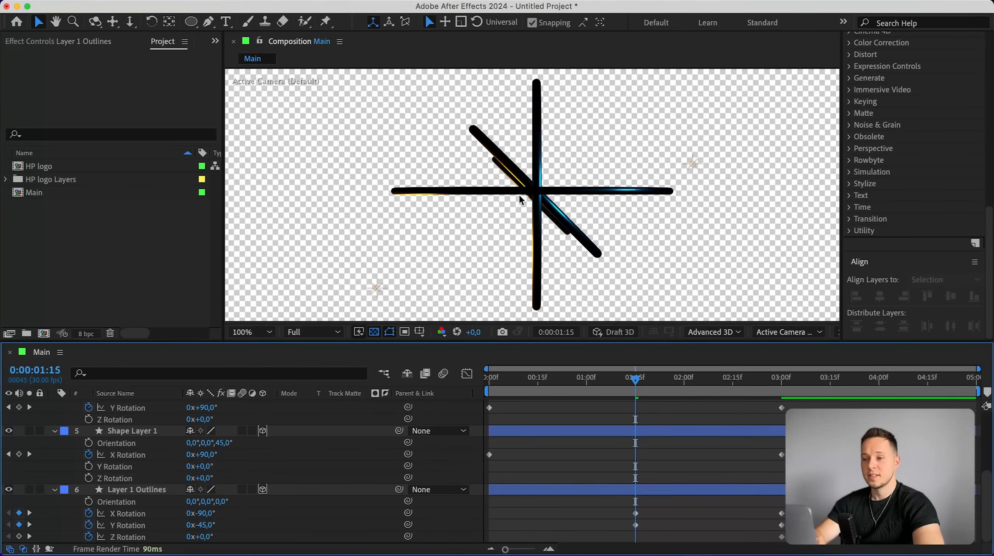
{"action": "scroll", "coordinate": [501, 169], "scroll_direction": "up", "scroll_amount": 1}
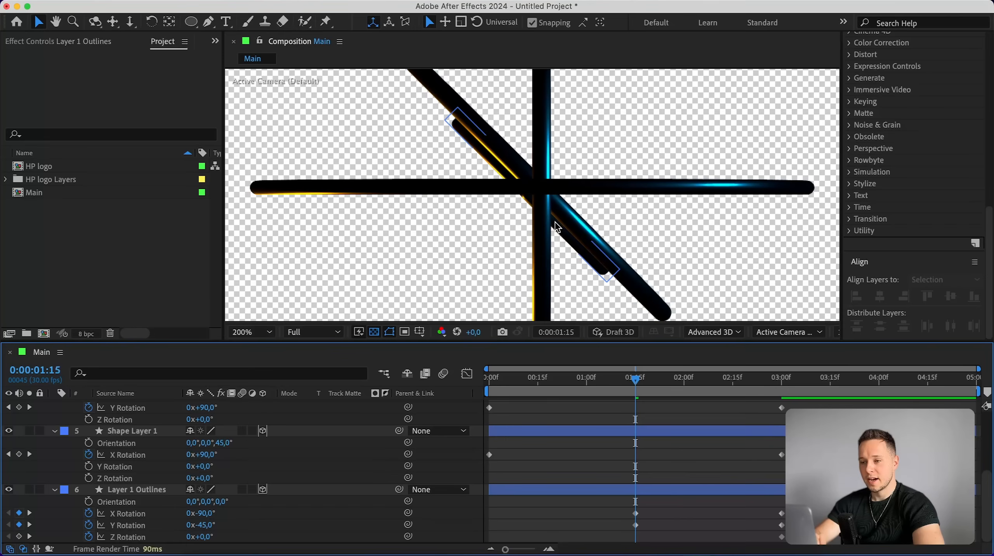
{"action": "scroll", "coordinate": [566, 233], "scroll_direction": "down", "scroll_amount": 1}
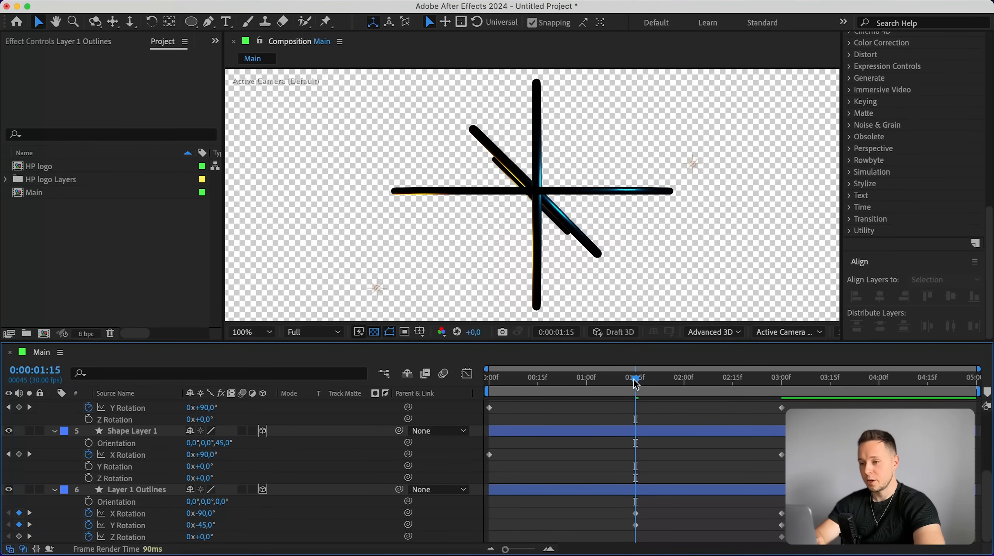
Trim Layer 1 Outlines to start at 1:15 and set its Z Rotation to 45°.
{"action": "mouse_move", "coordinate": [636, 384]}
{"action": "left_mouse_down"}
{"action": "mouse_move", "coordinate": [604, 380]}
{"action": "mouse_move", "coordinate": [781, 379]}
{"action": "mouse_move", "coordinate": [635, 380]}
{"action": "left_mouse_up"}
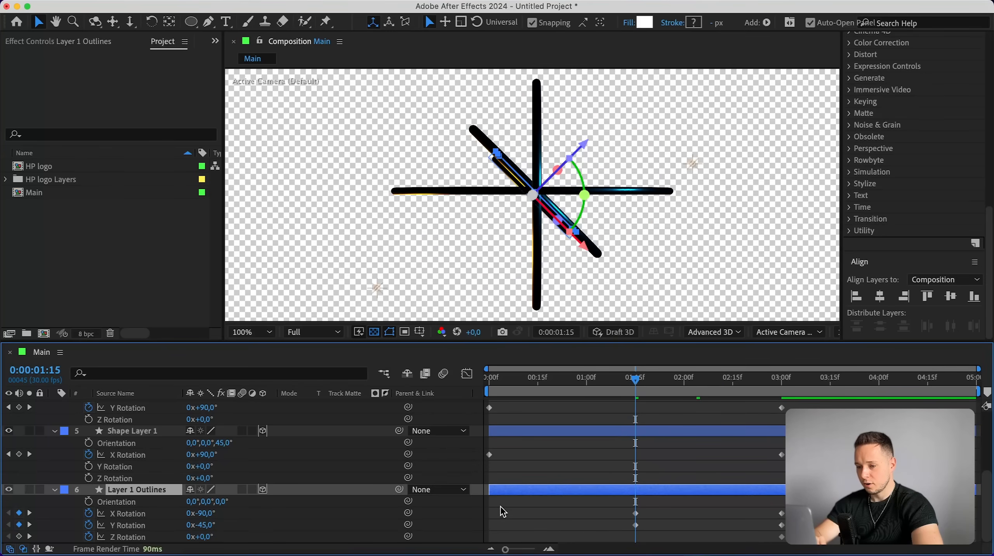
{"action": "left_click_drag", "start_coordinate": [490, 492], "coordinate": [636, 492]}
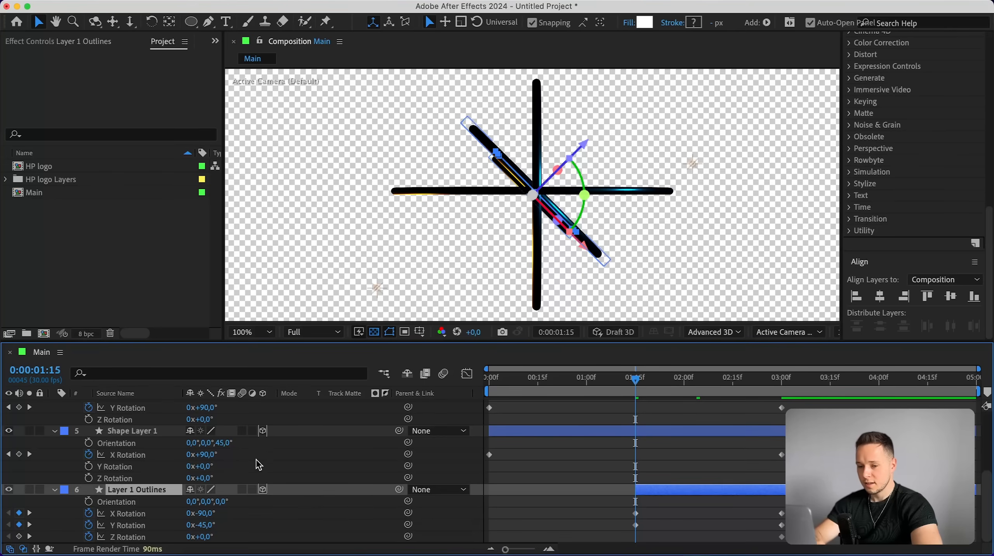
{"action": "left_click_drag", "start_coordinate": [203, 539], "coordinate": [232, 535]}
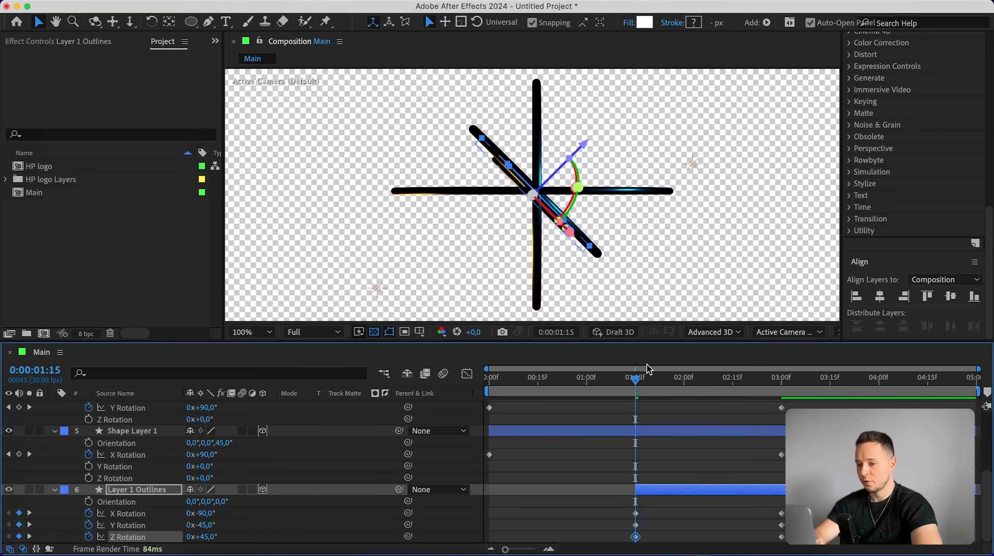
Switch off the transparency grid and preview the ring animation from the start.
{"action": "left_click_drag", "start_coordinate": [641, 380], "coordinate": [764, 377]}
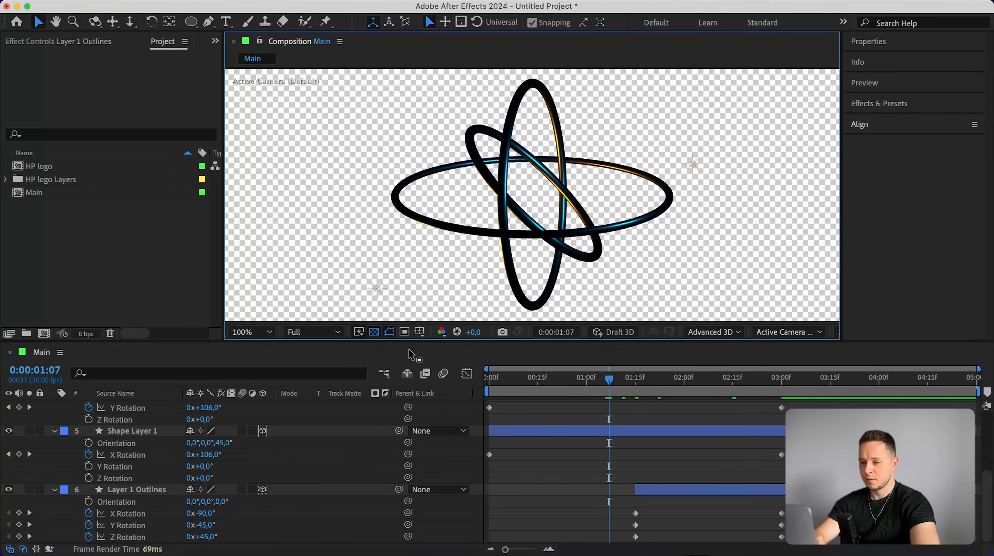
{"action": "left_click", "coordinate": [374, 331]}
{"action": "left_click", "coordinate": [604, 381]}
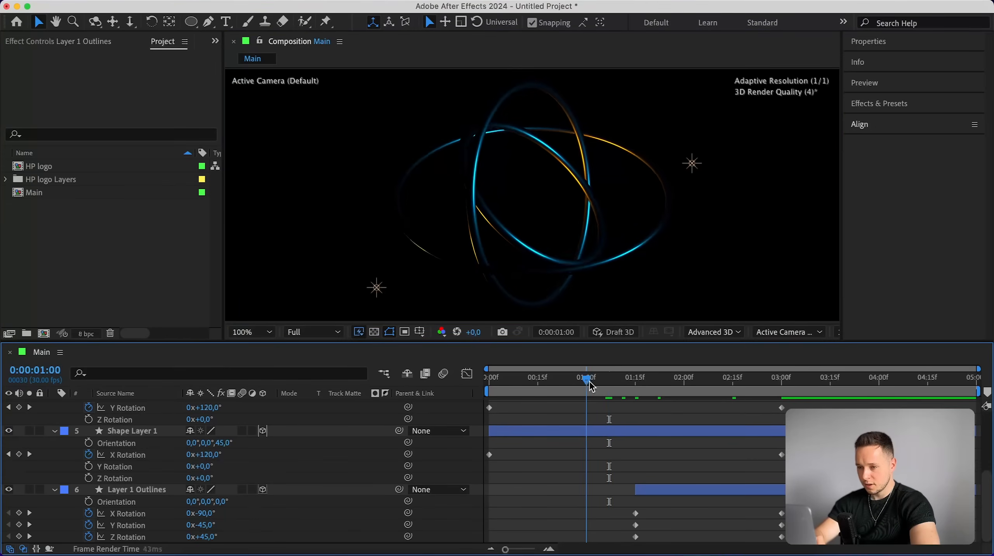
{"action": "key", "text": "space"}
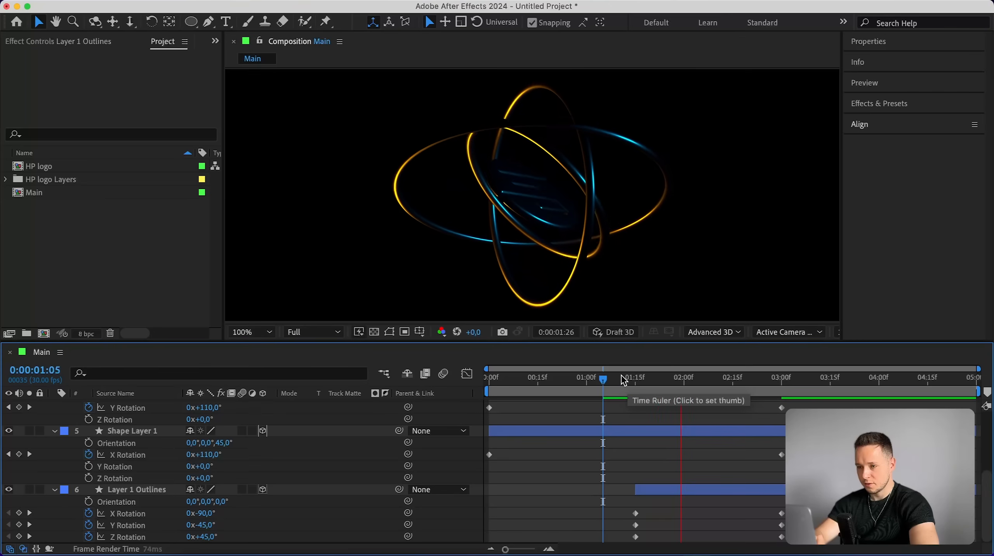
{"action": "left_click_drag", "start_coordinate": [609, 386], "coordinate": [487, 380]}
{"action": "scroll", "coordinate": [722, 430], "scroll_direction": "down", "scroll_amount": 2}
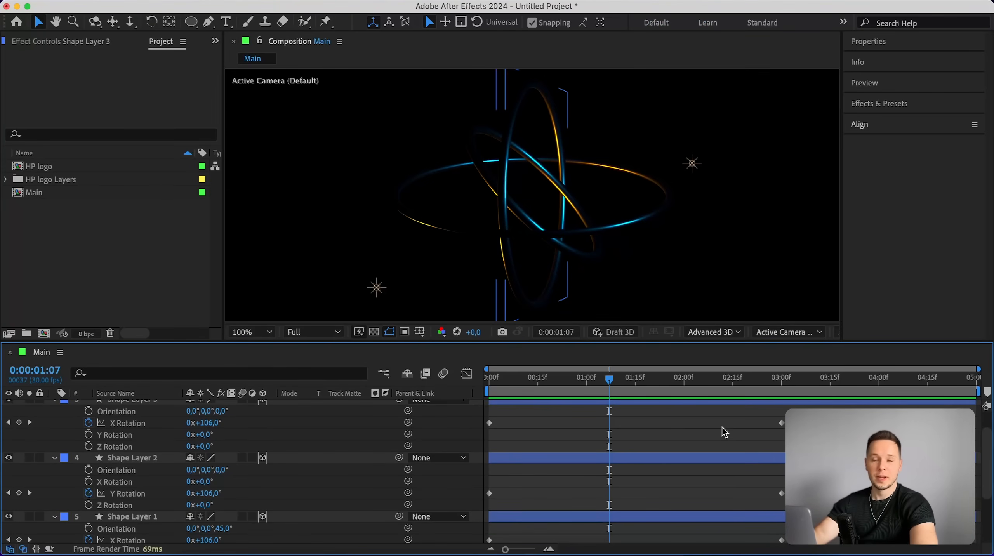
Apply Easy Ease to the rotation keyframes of the shape layer rings.
{"action": "scroll", "coordinate": [751, 502], "scroll_direction": "down", "scroll_amount": 2}
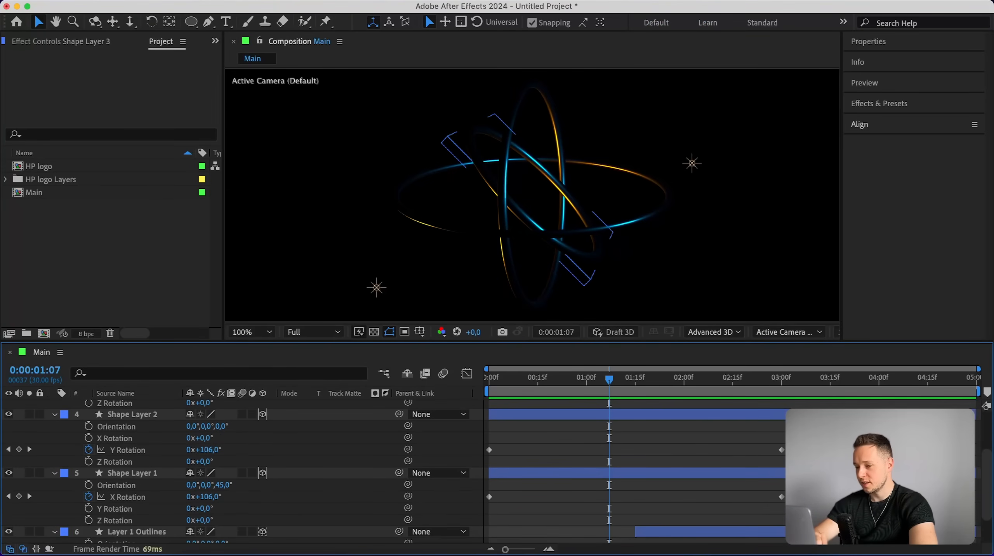
{"action": "scroll", "coordinate": [499, 472], "scroll_direction": "down", "scroll_amount": 1}
{"action": "left_click_drag", "start_coordinate": [800, 506], "coordinate": [464, 440]}
{"action": "scroll", "coordinate": [572, 422], "scroll_direction": "down", "scroll_amount": 6}
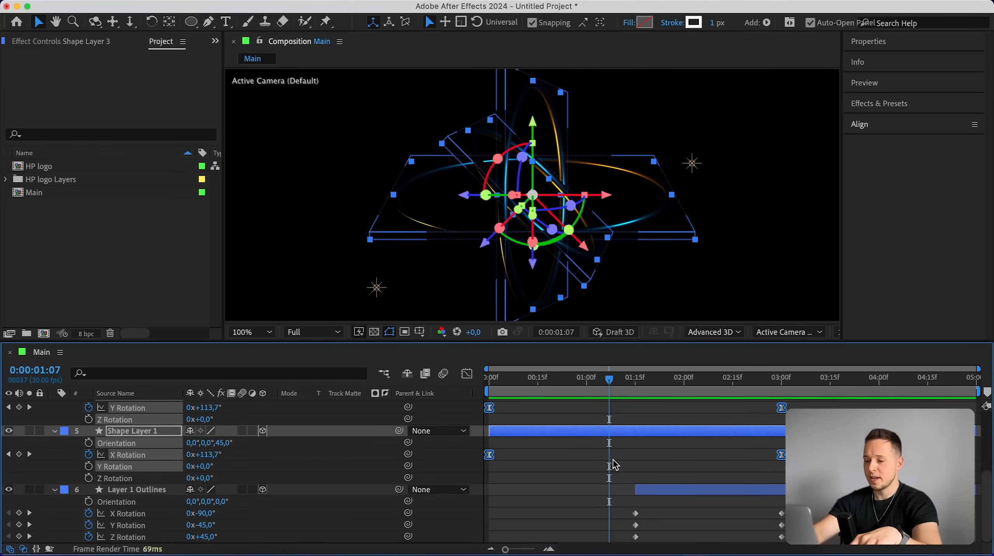
{"action": "key", "text": "F9"}
In the Graph Editor, lengthen the speed handles of both ring keyframes for a sharp mid-animation speed peak.
{"action": "scroll", "coordinate": [567, 446], "scroll_direction": "up", "scroll_amount": 1}
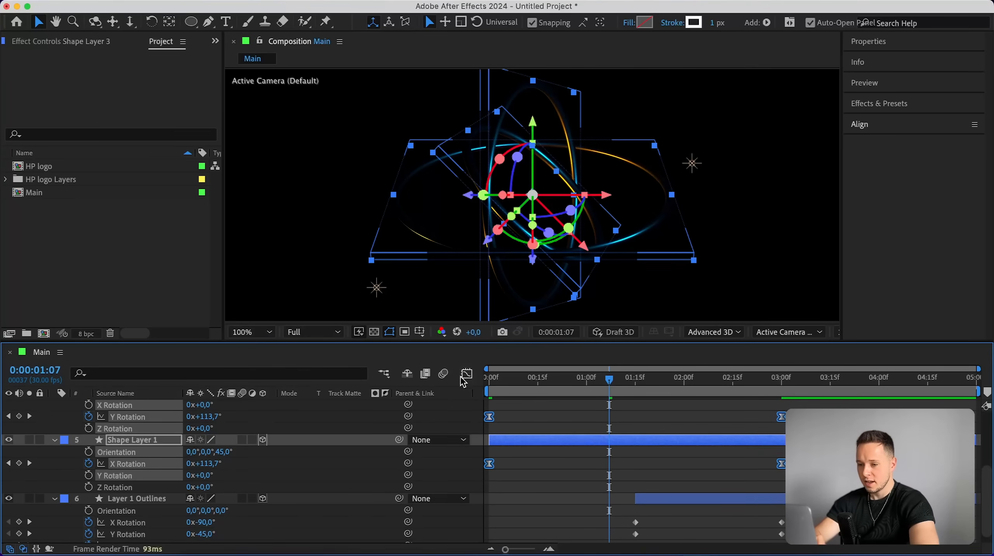
{"action": "left_click", "coordinate": [467, 374]}
{"action": "left_click_drag", "start_coordinate": [608, 383], "coordinate": [636, 385]}
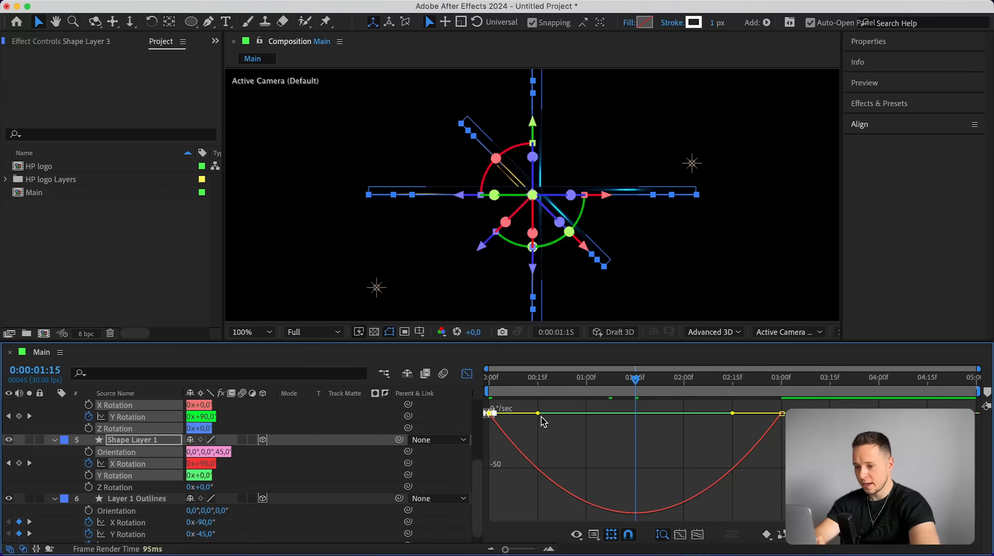
{"action": "left_click_drag", "start_coordinate": [539, 413], "coordinate": [602, 412]}
{"action": "left_click", "coordinate": [782, 412]}
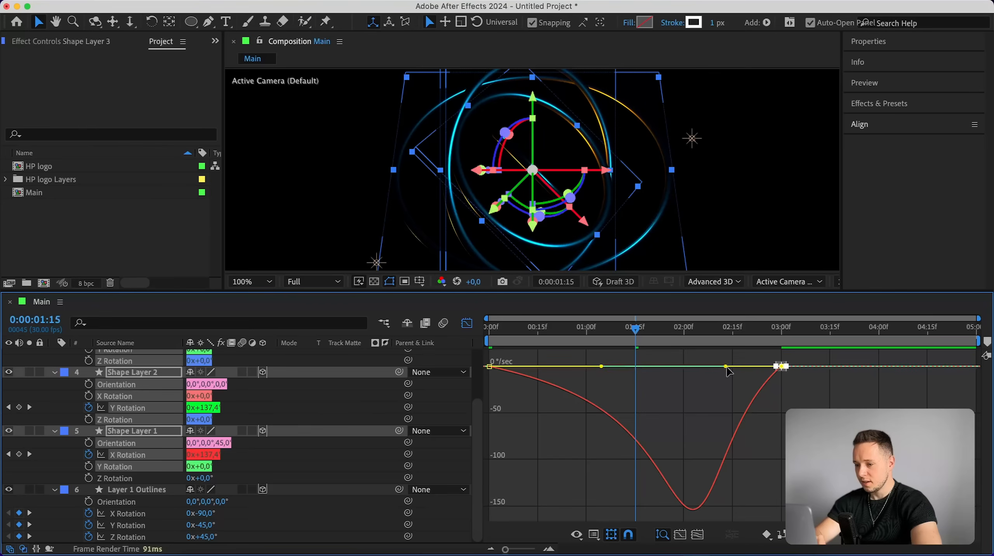
{"action": "left_click_drag", "start_coordinate": [733, 367], "coordinate": [671, 375]}
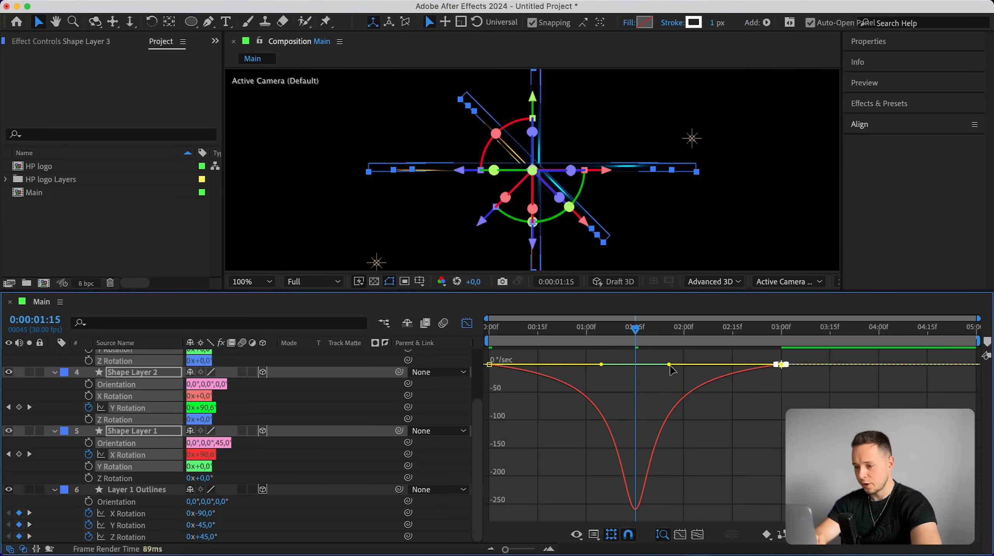
Apply Easy Ease to all of Layer 1 Outlines' rotation keyframes.
{"action": "left_click", "coordinate": [467, 323]}
{"action": "left_click", "coordinate": [691, 494]}
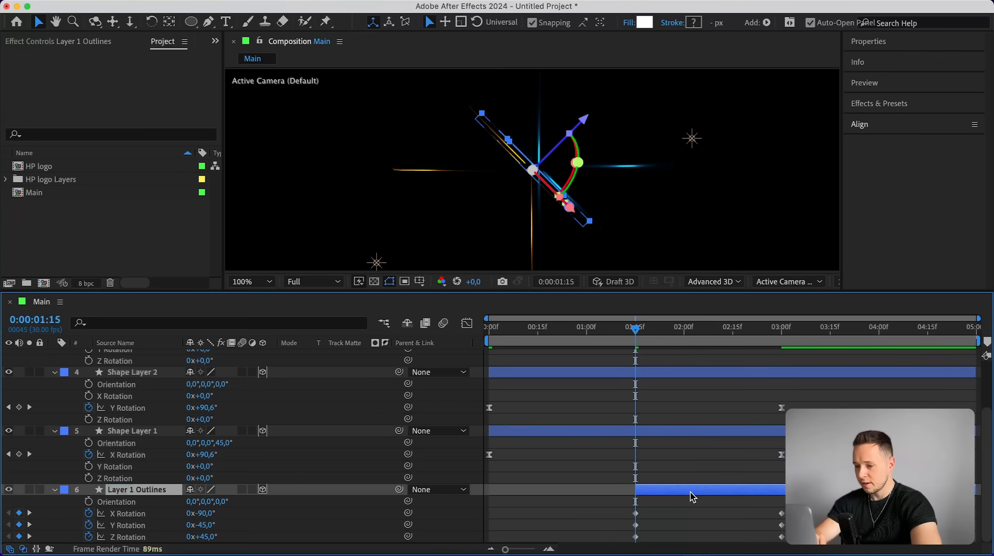
{"action": "left_click_drag", "start_coordinate": [594, 509], "coordinate": [762, 545]}
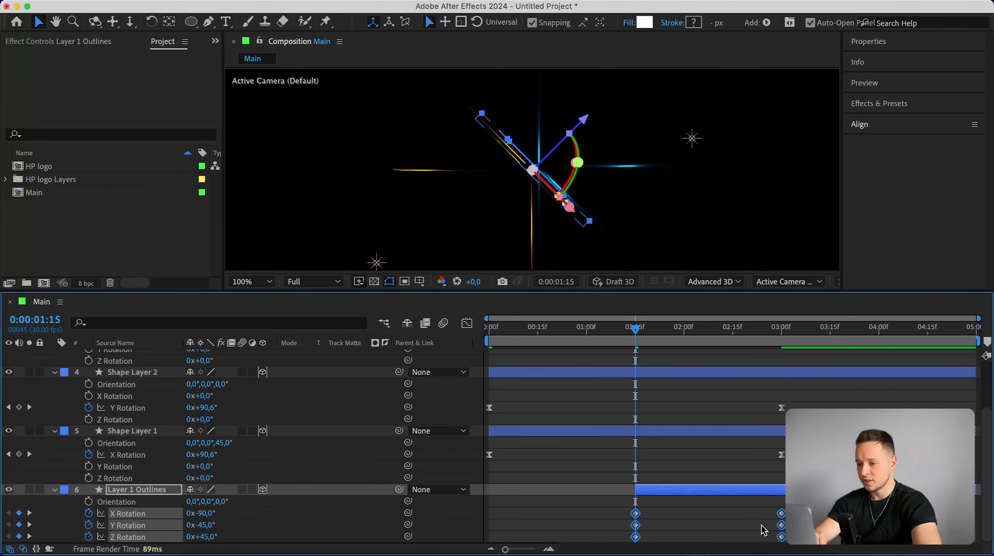
{"action": "key", "text": "F9"}
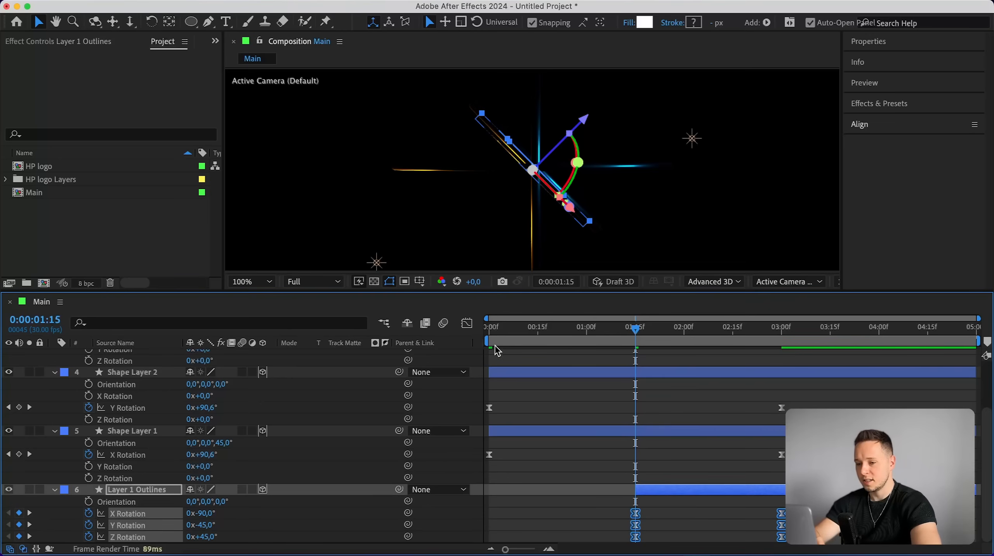
In the Graph Editor, remove the ease from Layer 1 Outlines' first keyframes and lengthen the ease into the last ones.
{"action": "left_click", "coordinate": [467, 323]}
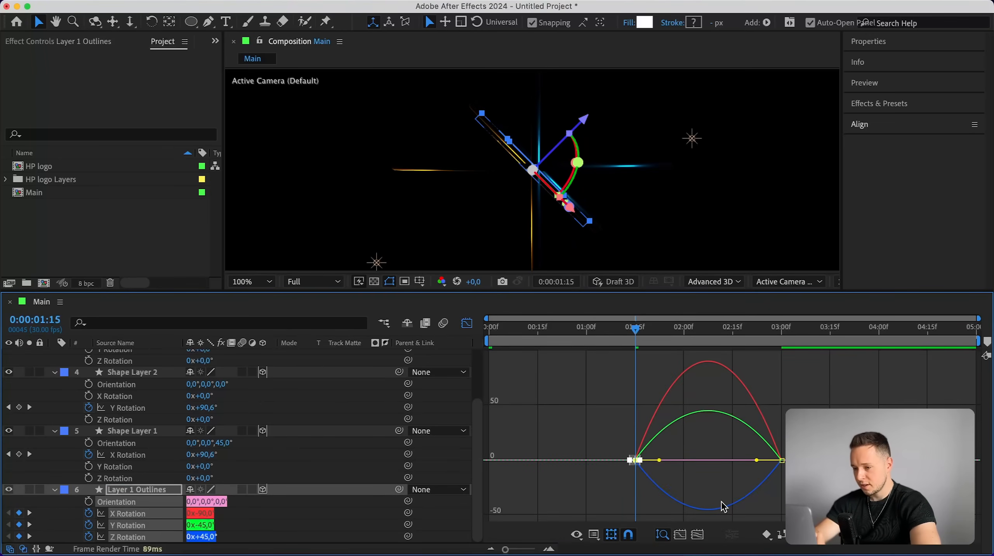
{"action": "left_click_drag", "start_coordinate": [659, 460], "coordinate": [617, 463]}
{"action": "left_click_drag", "start_coordinate": [707, 443], "coordinate": [803, 488]}
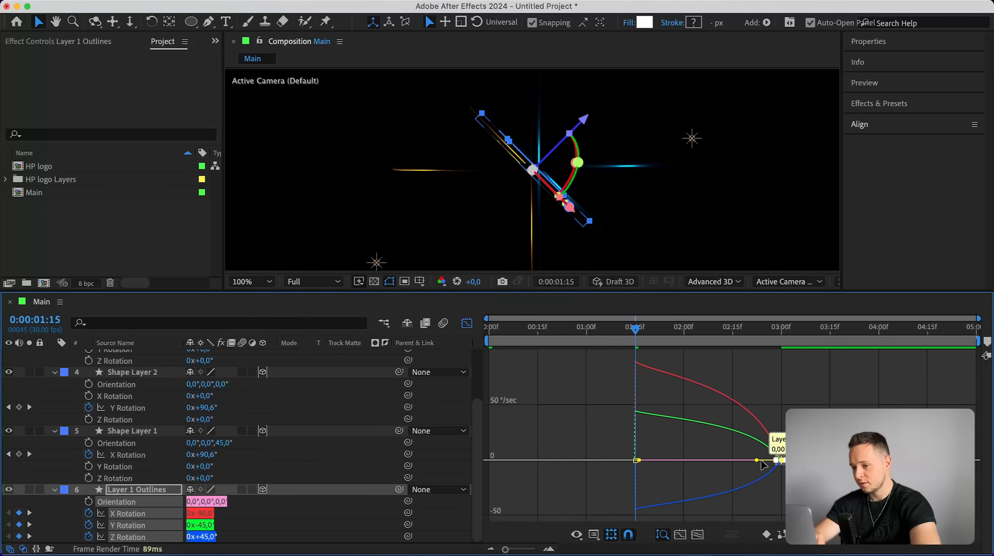
{"action": "left_click_drag", "start_coordinate": [757, 460], "coordinate": [683, 463]}
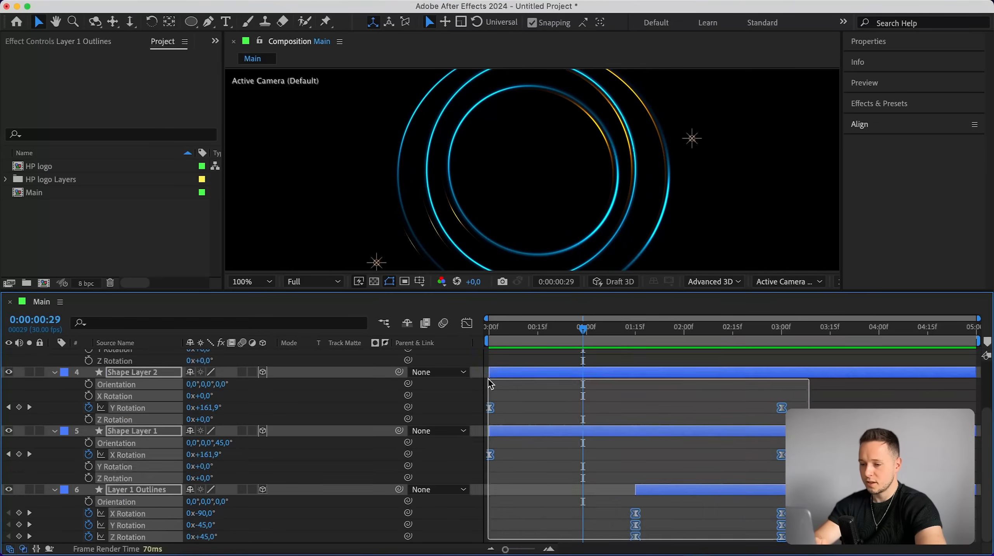
Scrub through the animation and inspect the ring layers' speed graph.
{"action": "left_click_drag", "start_coordinate": [489, 383], "coordinate": [533, 333]}
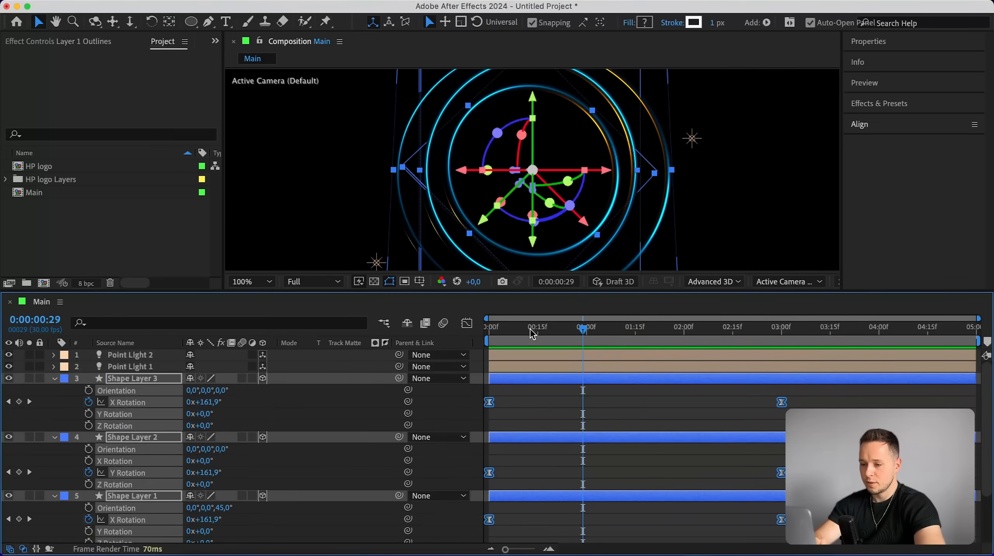
{"action": "left_click", "coordinate": [468, 323]}
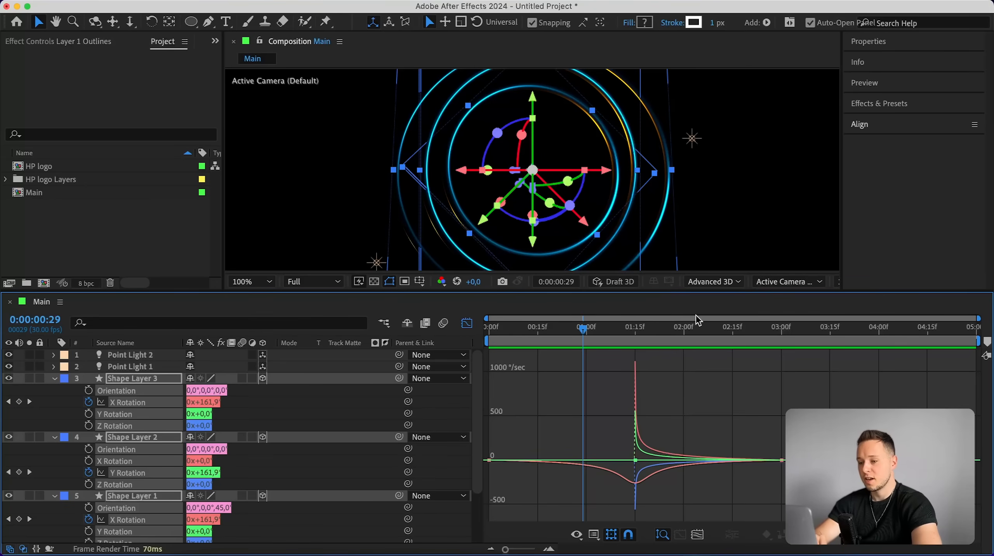
{"action": "left_click", "coordinate": [466, 323]}
{"action": "left_click", "coordinate": [590, 415]}
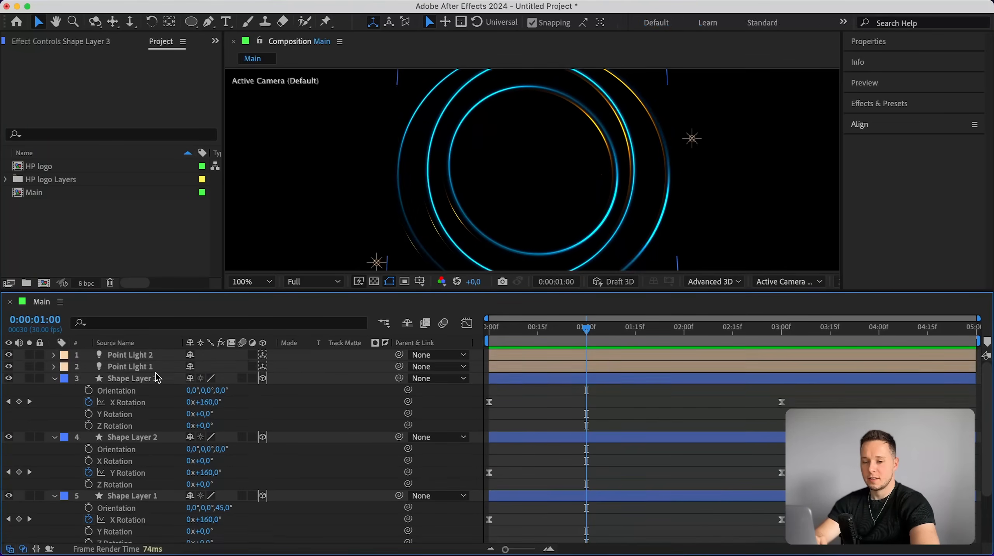
{"action": "scroll", "coordinate": [149, 468], "scroll_direction": "down", "scroll_amount": 5}
{"action": "left_click", "coordinate": [141, 490], "text": "shift"}
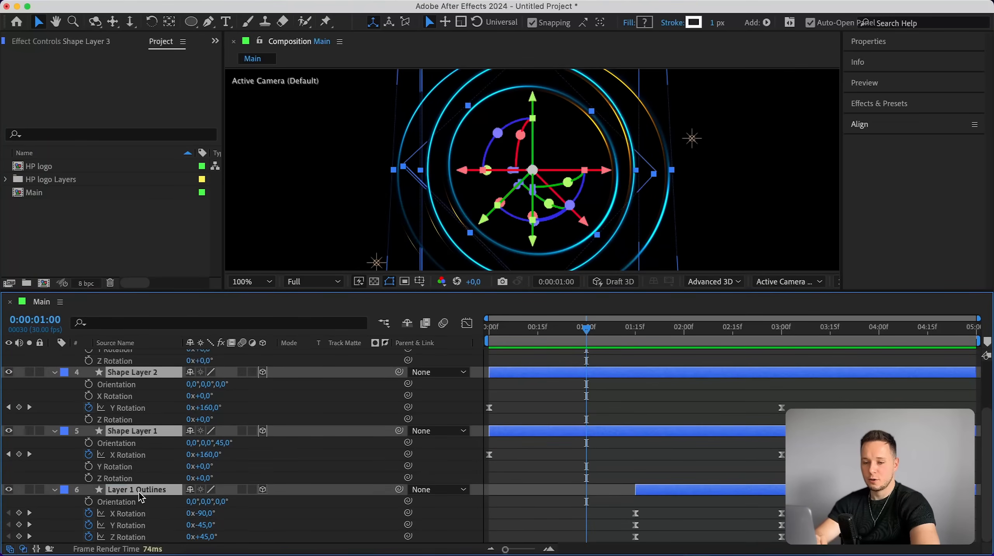
Collapse the layer properties, enlarge the composition viewer and scrub through the ring animation.
{"action": "left_click", "coordinate": [55, 491]}
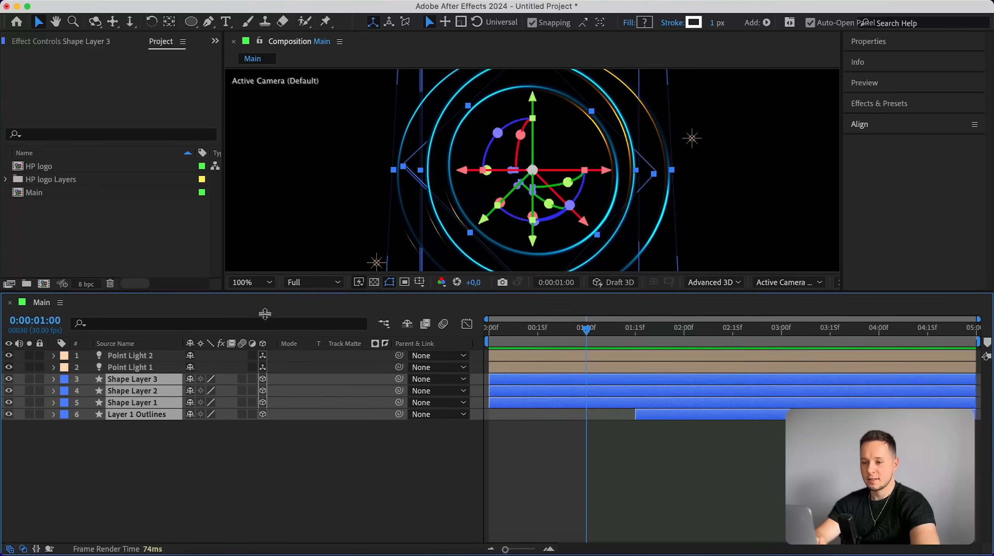
{"action": "left_click_drag", "start_coordinate": [267, 293], "coordinate": [260, 391]}
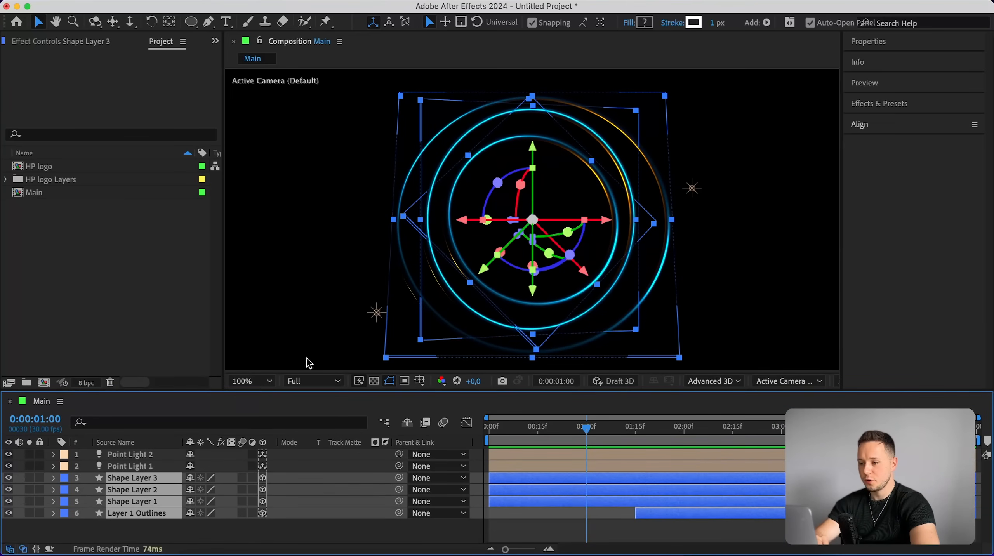
{"action": "left_click", "coordinate": [803, 191]}
{"action": "left_click_drag", "start_coordinate": [586, 424], "coordinate": [779, 413]}
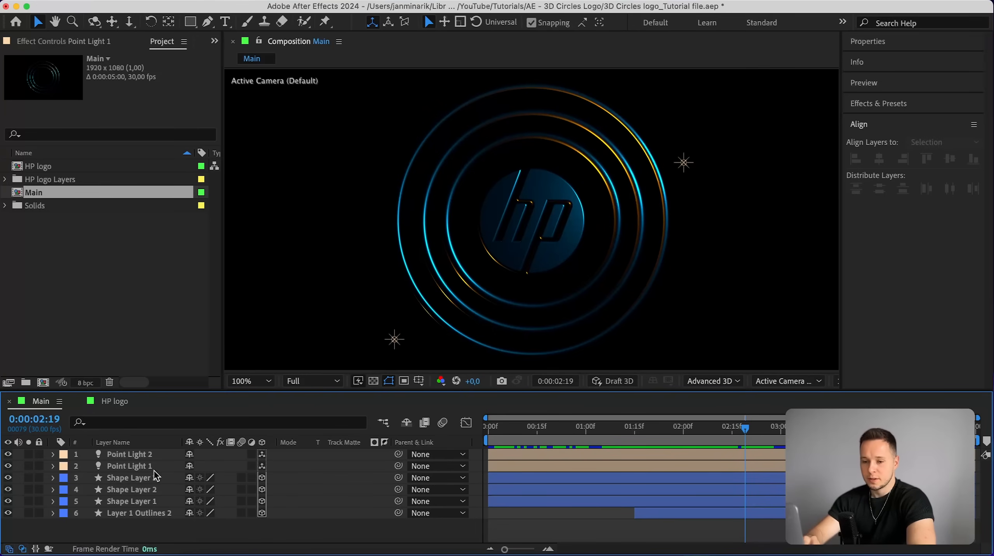
Duplicate Point Light 1 and move the copy left and slightly up near the upper edge of the rings.
{"action": "left_click", "coordinate": [132, 466]}
{"action": "key", "text": "super+d"}
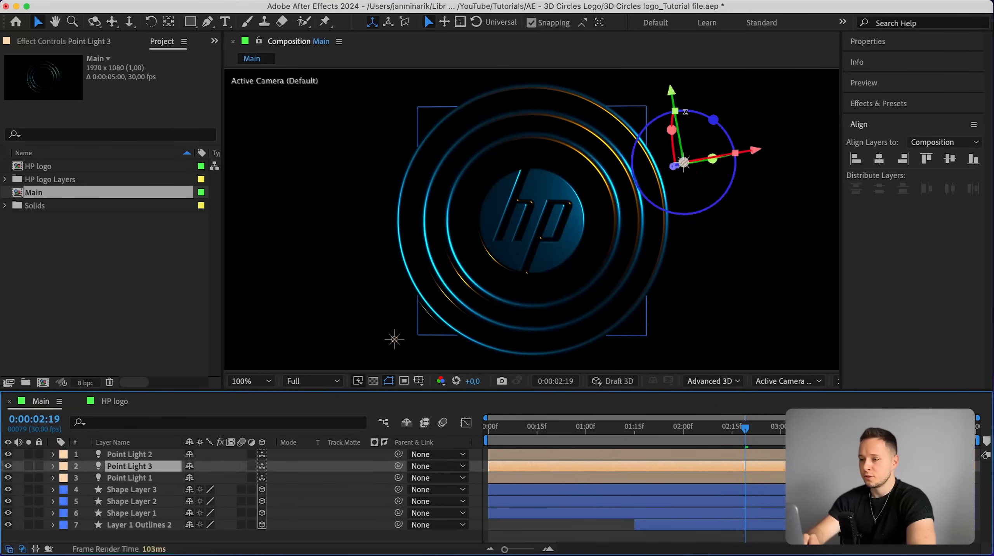
{"action": "left_click_drag", "start_coordinate": [747, 152], "coordinate": [638, 148]}
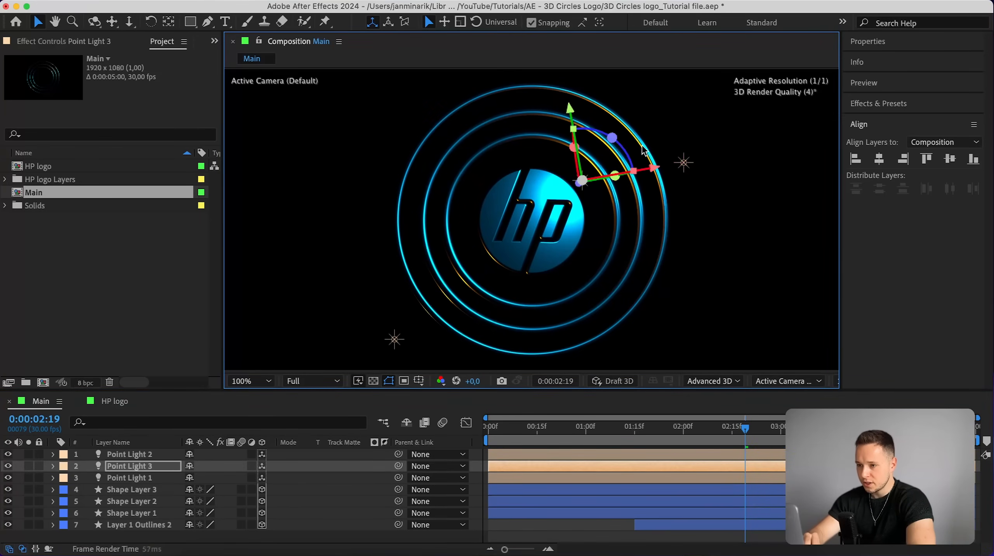
{"action": "left_click_drag", "start_coordinate": [575, 109], "coordinate": [573, 95]}
Duplicate Layer 1 Outlines 2 and flatten the copy with Bevel Style None, Bevel Depth 0 and Extrusion Depth 0.
{"action": "left_click", "coordinate": [122, 513]}
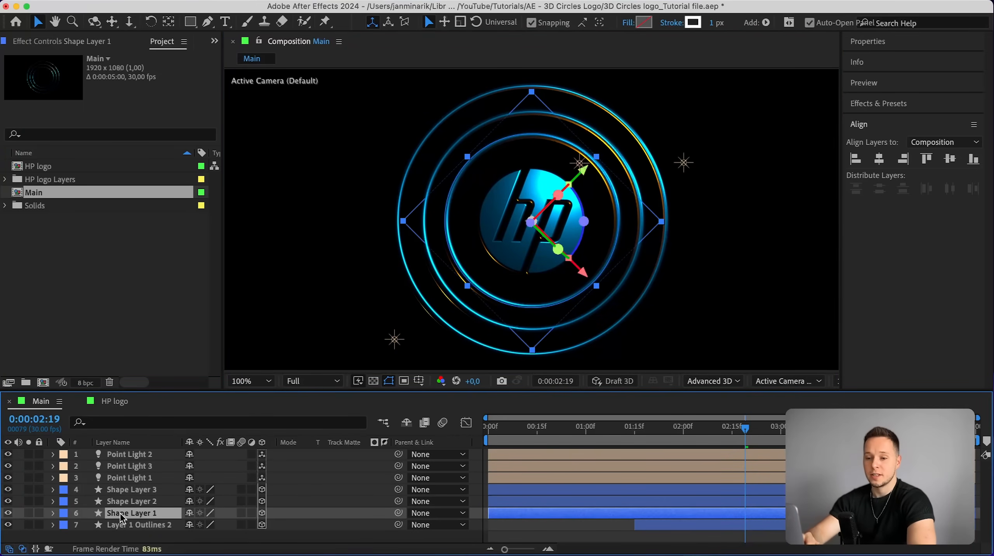
{"action": "left_click", "coordinate": [121, 526]}
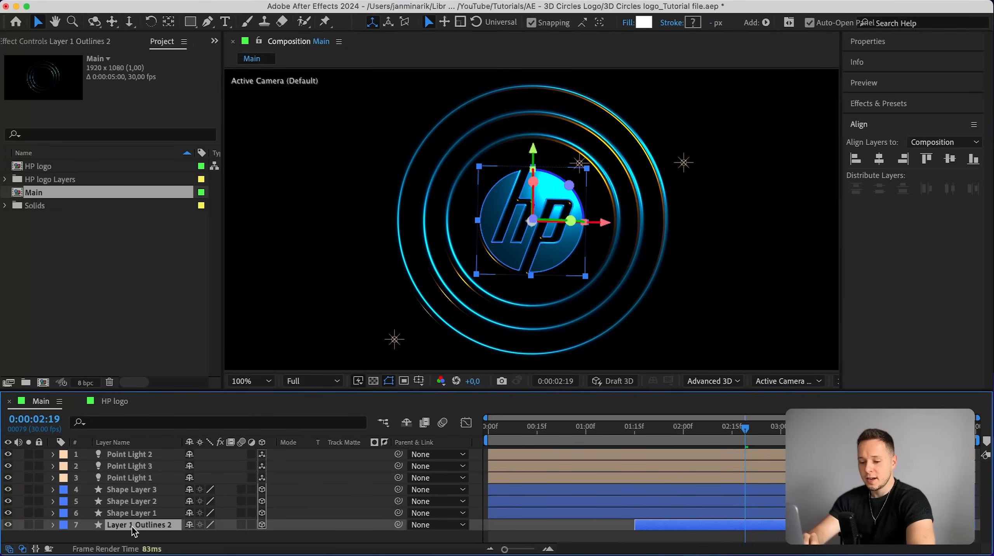
{"action": "key", "text": "super+d"}
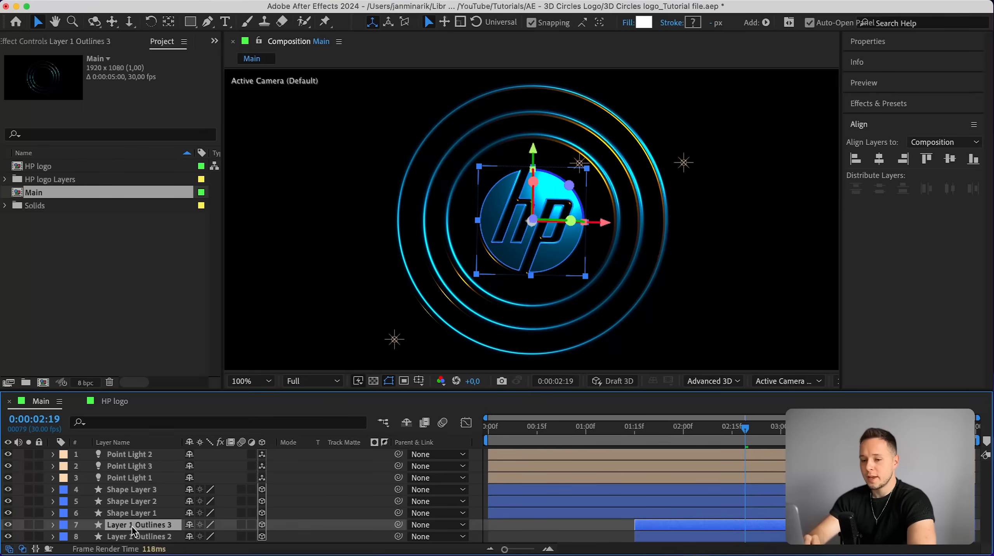
{"action": "left_click", "coordinate": [53, 530]}
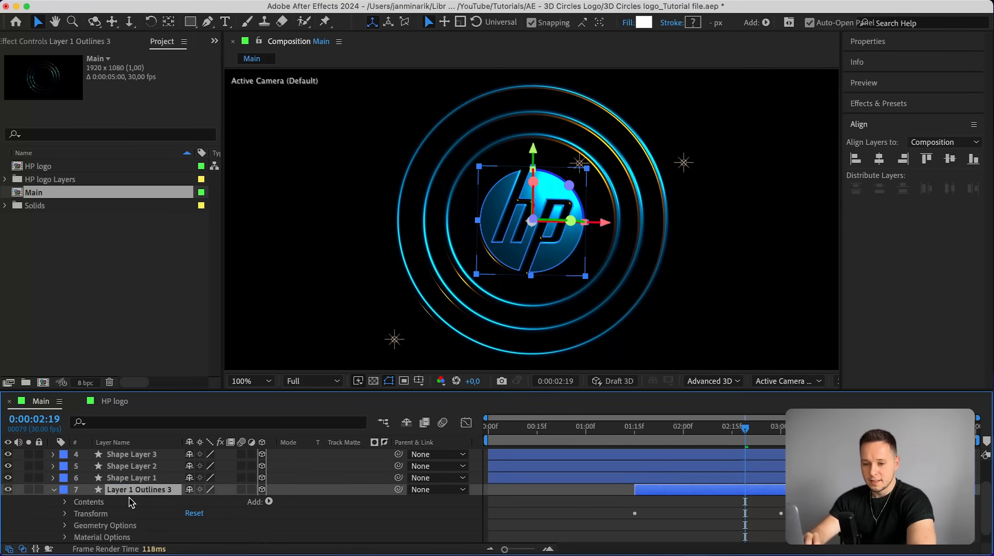
{"action": "left_click", "coordinate": [65, 518]}
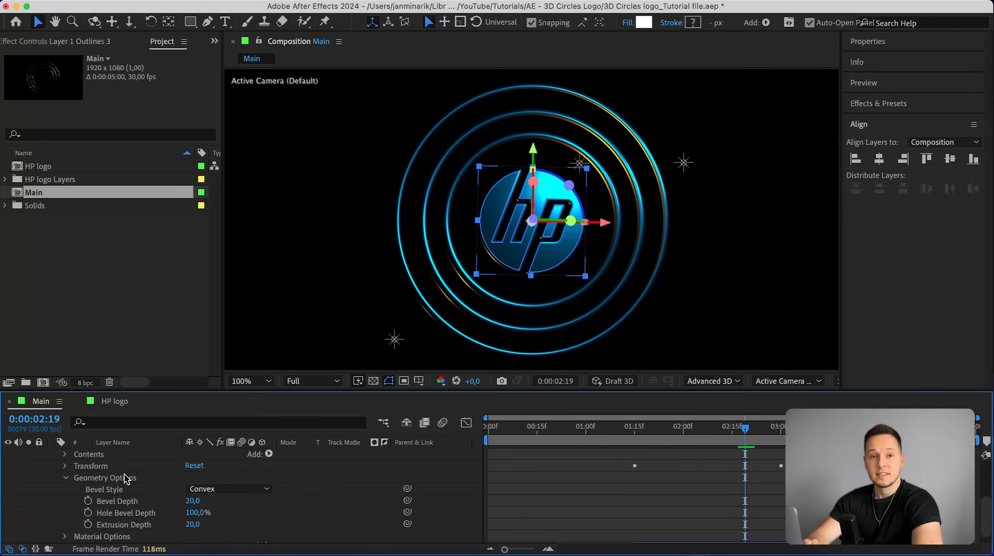
{"action": "left_click", "coordinate": [218, 491]}
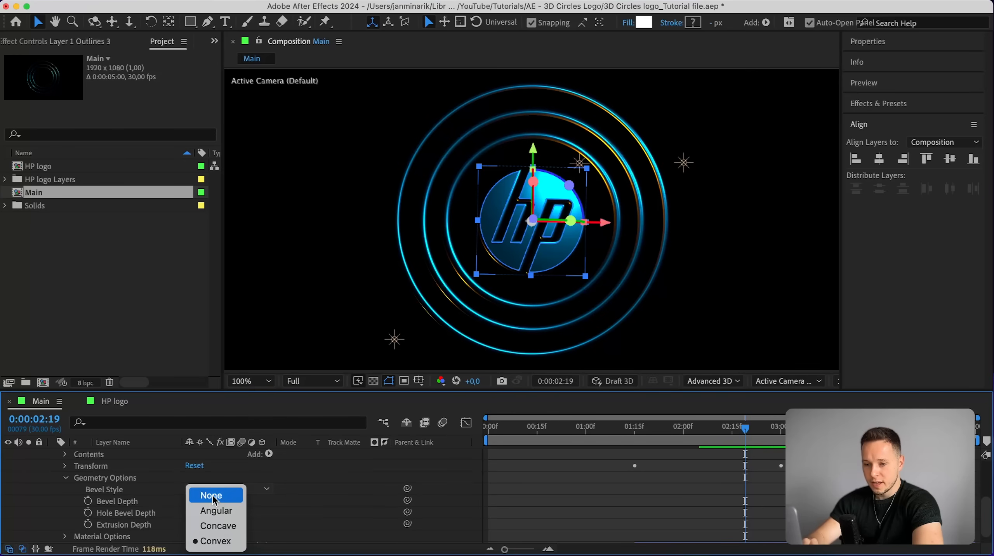
{"action": "left_click", "coordinate": [216, 495]}
{"action": "left_click", "coordinate": [192, 502]}
{"action": "type", "text": "0"}
{"action": "key", "text": "Return"}
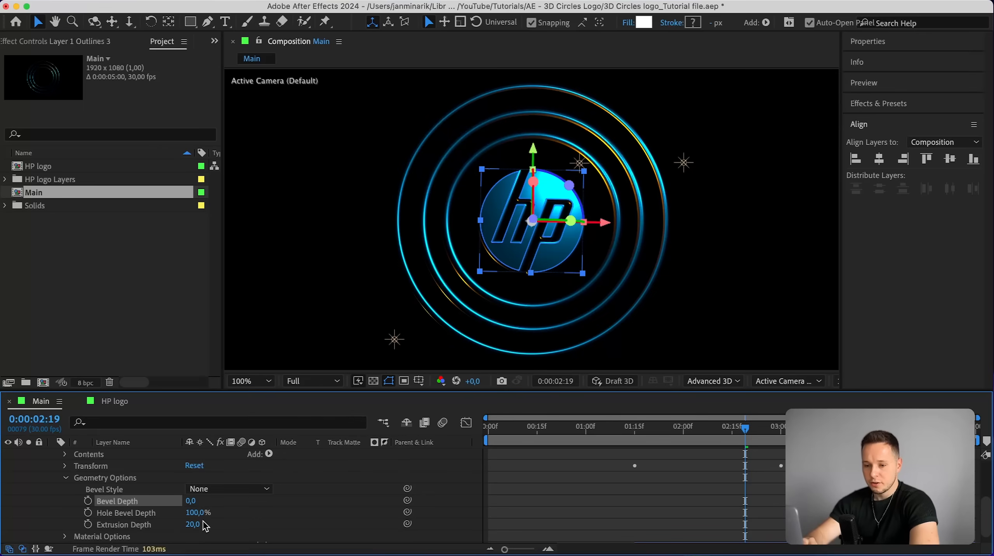
{"action": "left_click", "coordinate": [198, 524]}
{"action": "type", "text": "0"}
{"action": "key", "text": "Return"}
Set the flat copy's Specular Shininess to 0%.
{"action": "scroll", "coordinate": [162, 526], "scroll_direction": "down", "scroll_amount": 1}
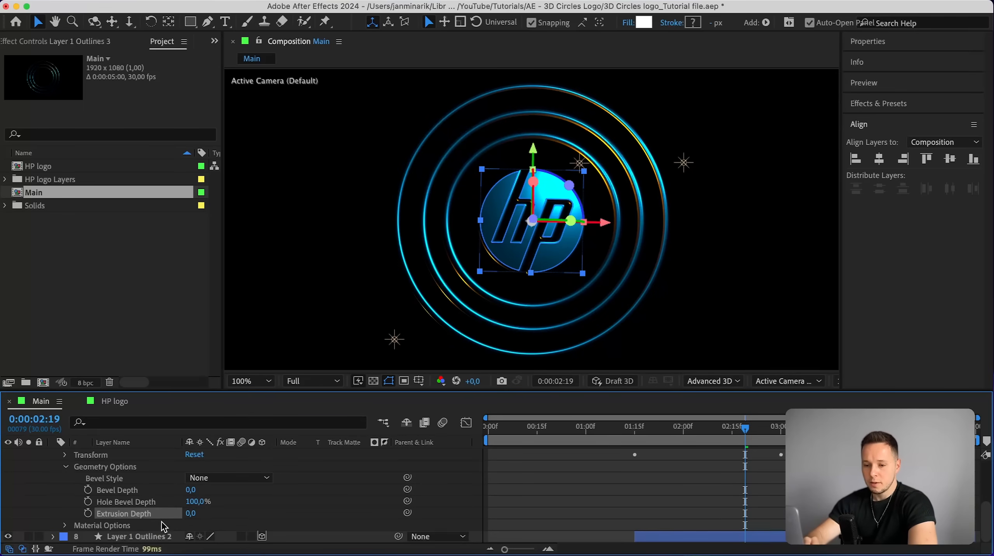
{"action": "left_click", "coordinate": [65, 526]}
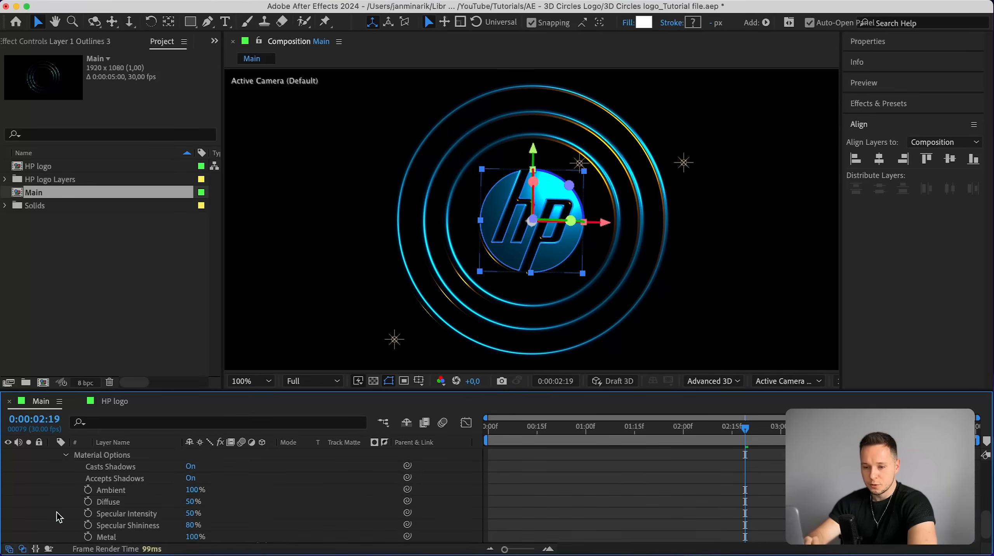
{"action": "scroll", "coordinate": [77, 518], "scroll_direction": "down", "scroll_amount": 3}
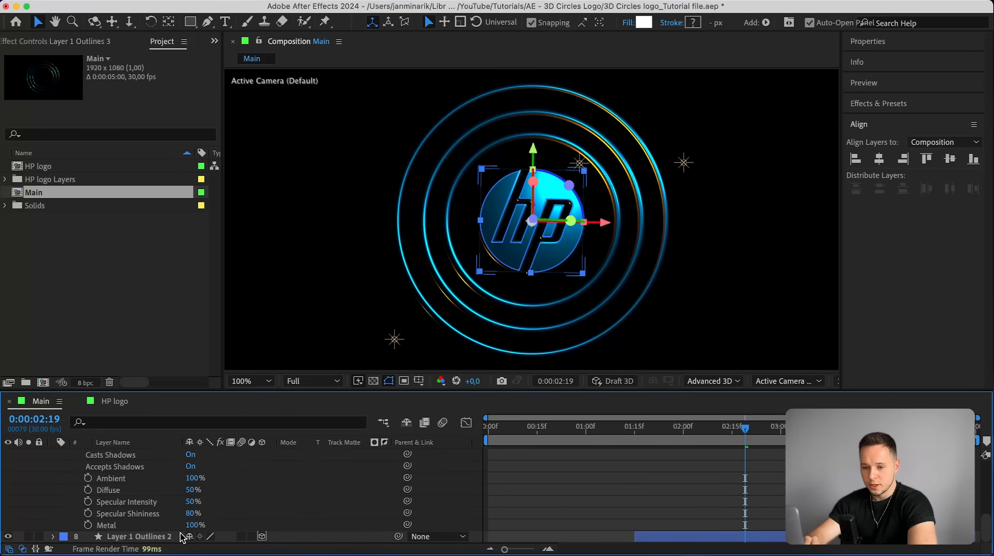
{"action": "left_click", "coordinate": [193, 513]}
{"action": "type", "text": "0"}
{"action": "key", "text": "Return"}
Move Layer 1 Outlines 3 forward by setting its Z position to 12.
{"action": "scroll", "coordinate": [248, 476], "scroll_direction": "up", "scroll_amount": 2}
{"action": "scroll", "coordinate": [533, 233], "scroll_direction": "up", "scroll_amount": 2}
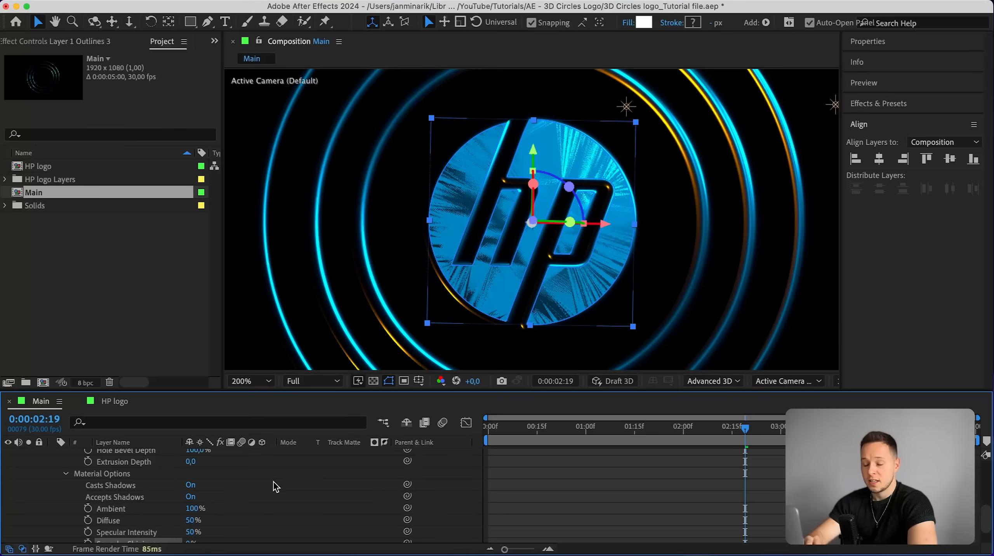
{"action": "scroll", "coordinate": [275, 487], "scroll_direction": "up", "scroll_amount": 5}
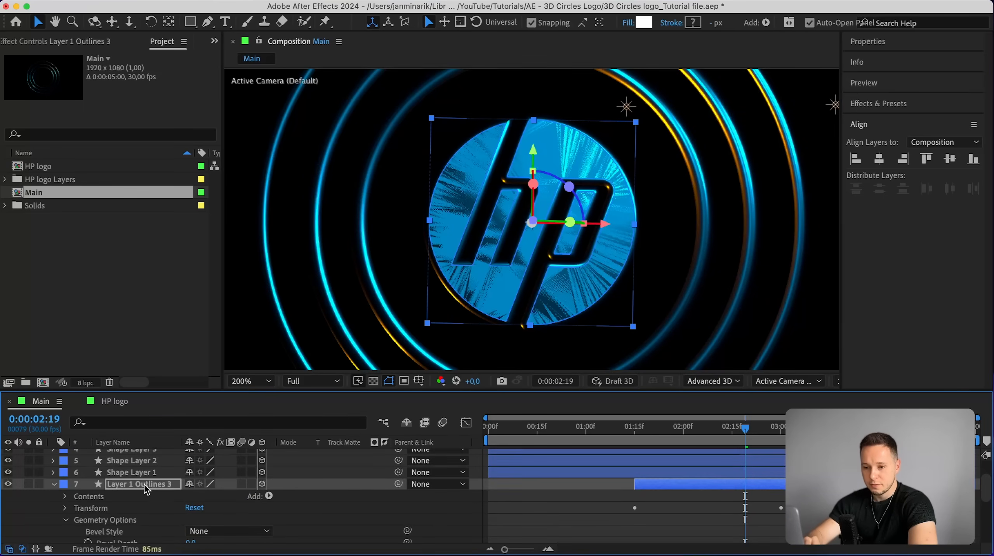
{"action": "key", "text": "p"}
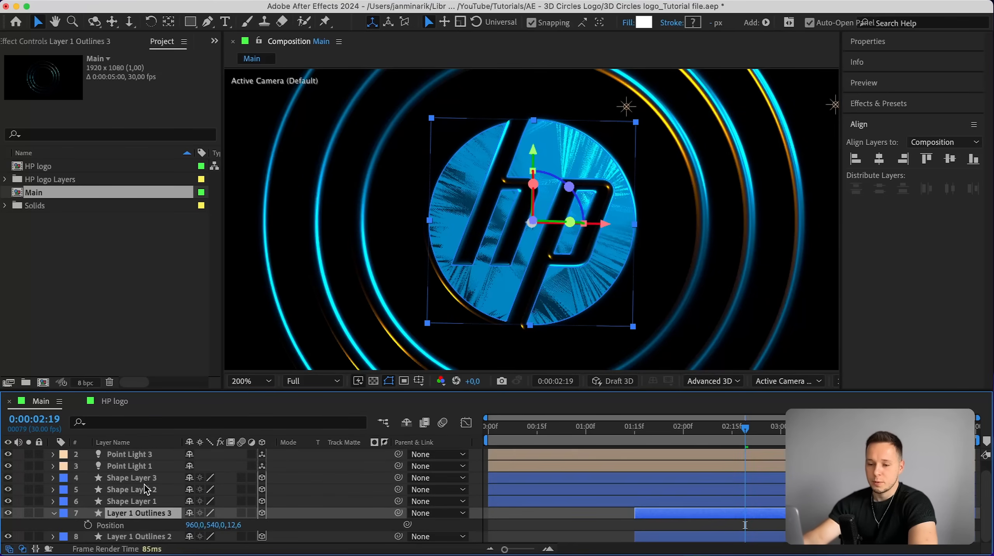
{"action": "left_click", "coordinate": [234, 526]}
{"action": "type", "text": "12"}
{"action": "key", "text": "Return"}
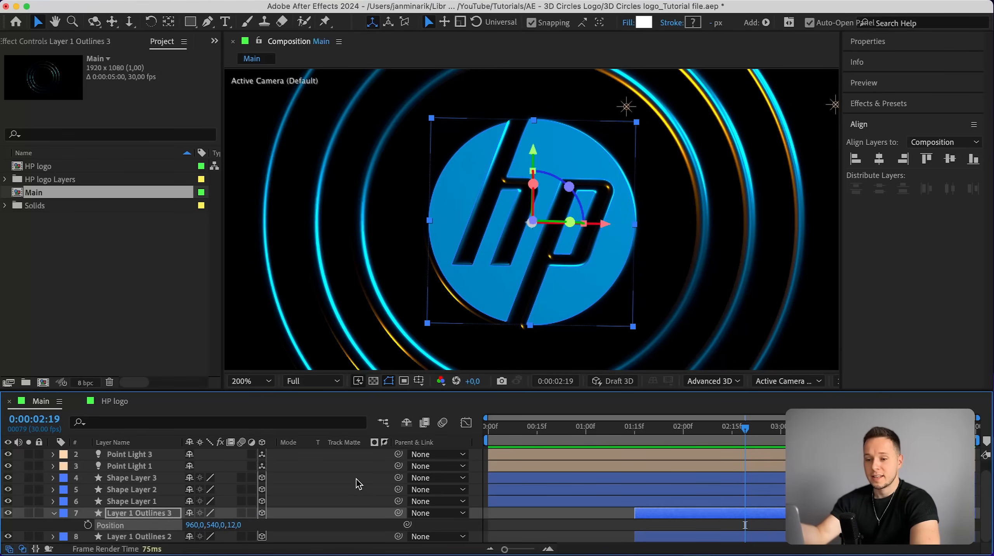
Set Layer 1 Outlines 3's Specular Shininess to 92%.
{"action": "left_click", "coordinate": [54, 514]}
{"action": "left_click", "coordinate": [53, 525]}
{"action": "scroll", "coordinate": [93, 516], "scroll_direction": "down", "scroll_amount": 5}
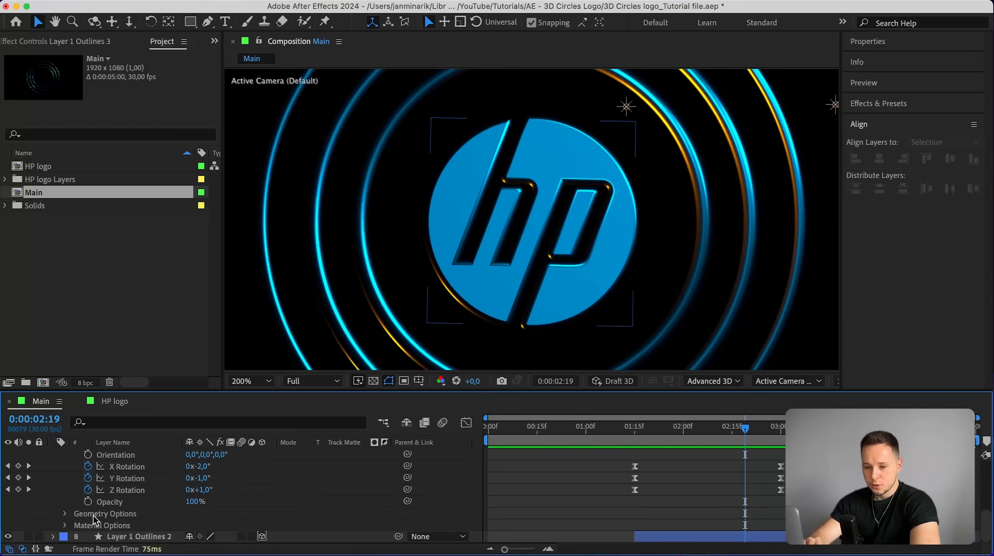
{"action": "left_click", "coordinate": [66, 525]}
{"action": "scroll", "coordinate": [156, 524], "scroll_direction": "down", "scroll_amount": 4}
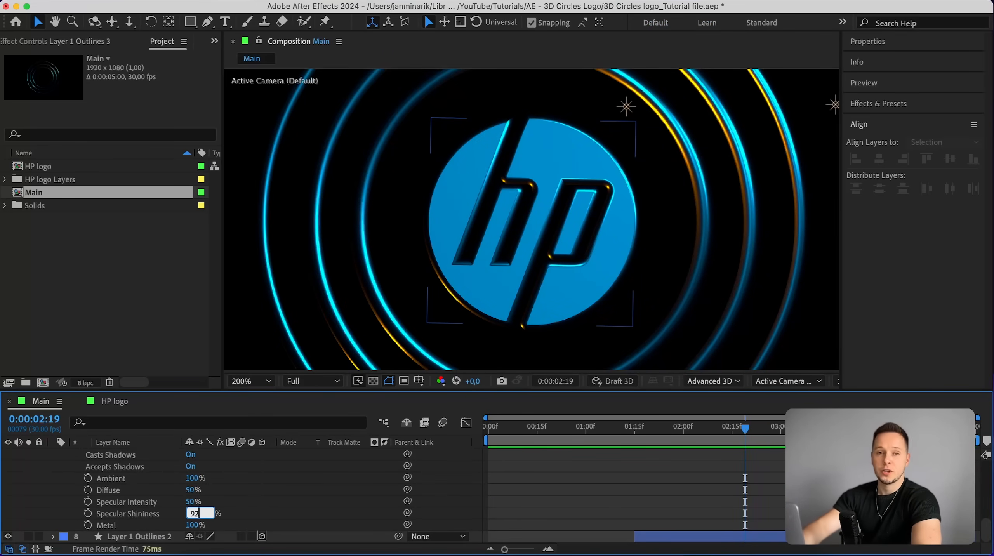
{"action": "key", "text": "Return"}
With Layer 1 Outlines 3 temporarily hidden, nudge Point Light 3 slightly to the right.
{"action": "scroll", "coordinate": [251, 481], "scroll_direction": "up", "scroll_amount": 5}
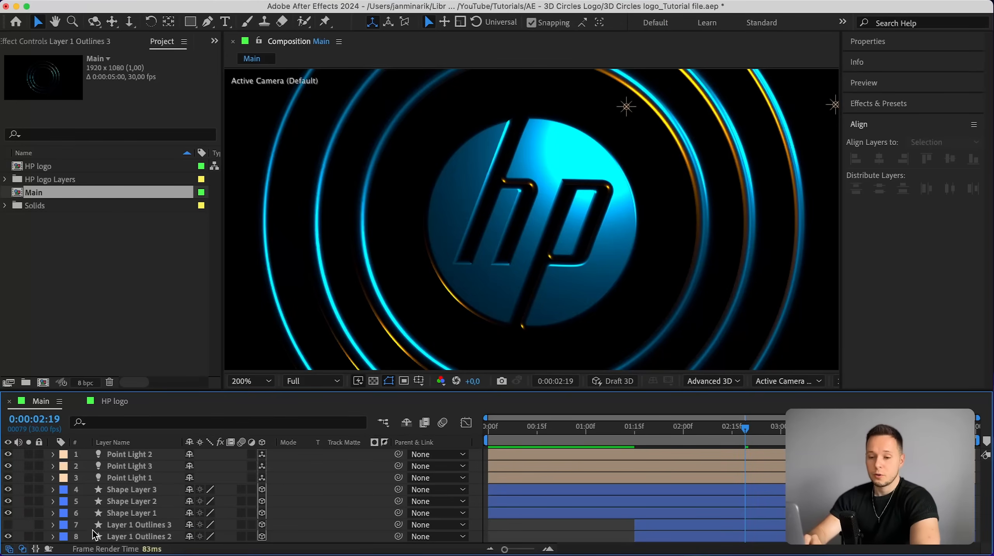
{"action": "left_click", "coordinate": [8, 525]}
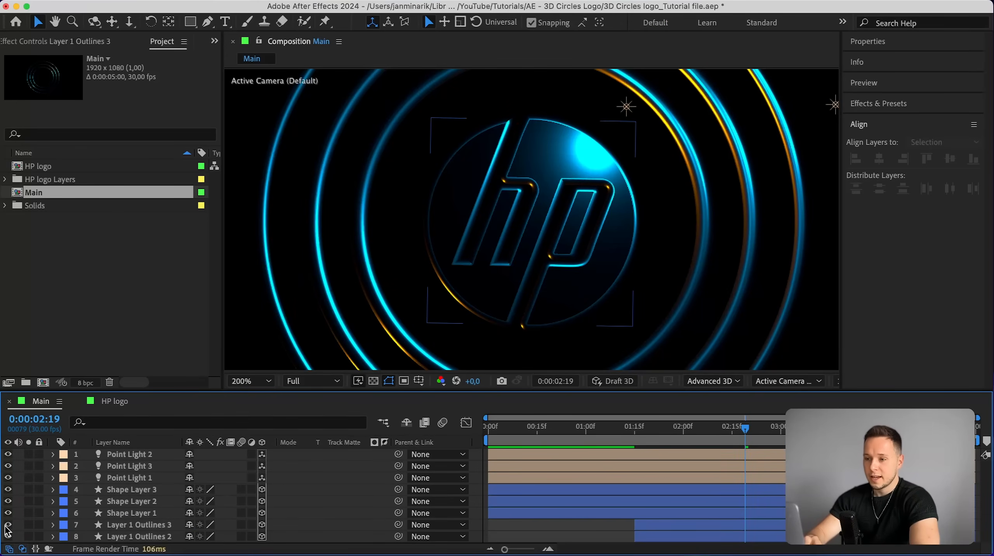
{"action": "left_click", "coordinate": [627, 106]}
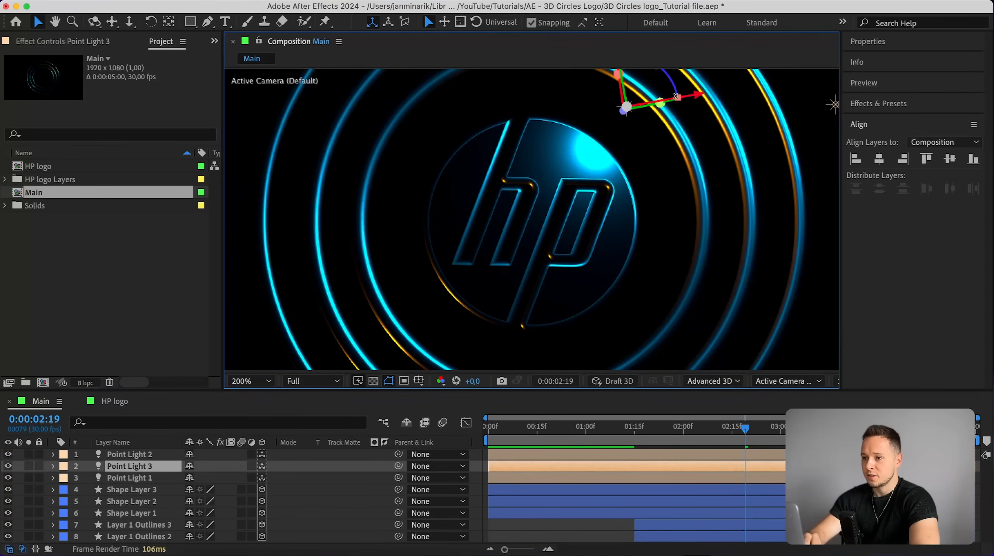
{"action": "mouse_move", "coordinate": [693, 97]}
{"action": "left_mouse_down"}
{"action": "mouse_move", "coordinate": [721, 95]}
{"action": "mouse_move", "coordinate": [710, 94]}
{"action": "left_mouse_up"}
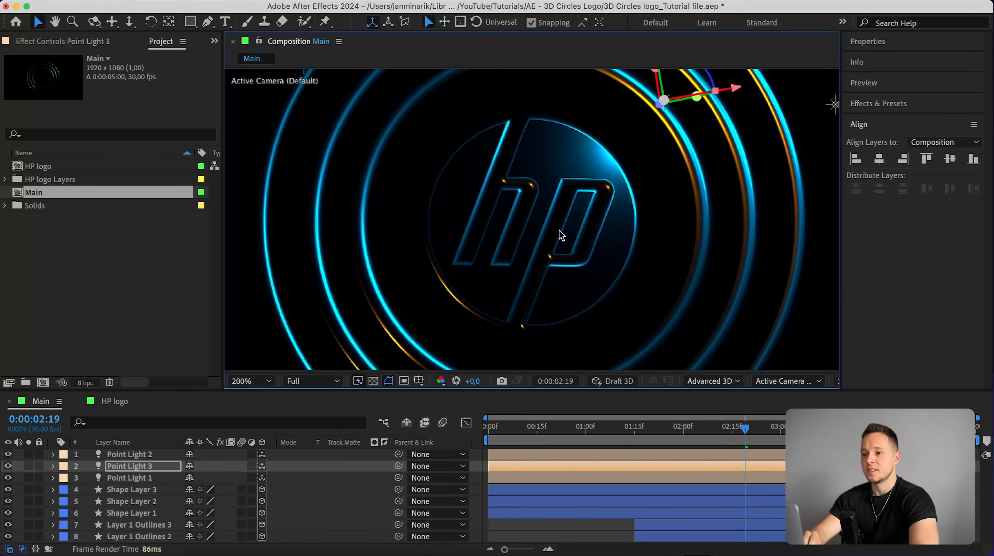
{"action": "key", "text": "super+shift+a"}
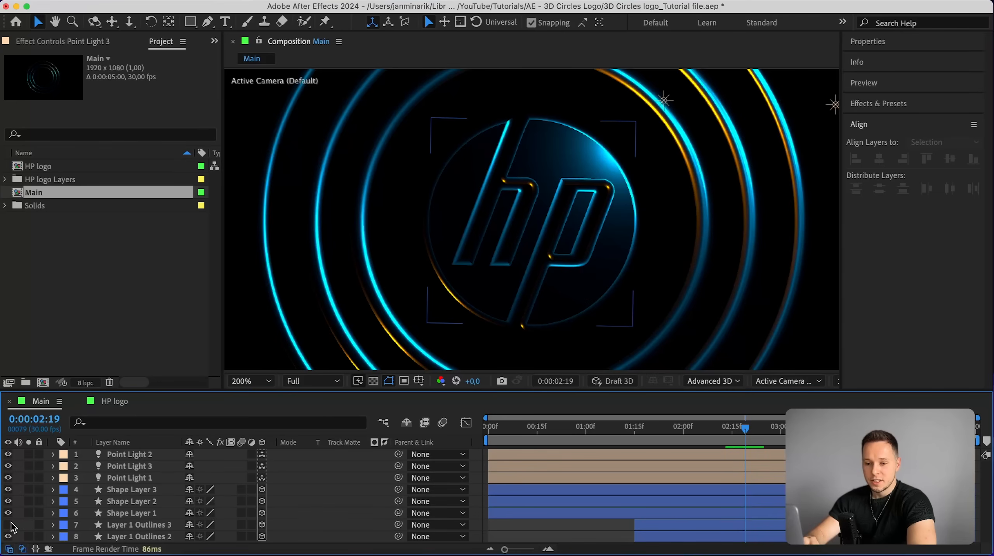
{"action": "left_click", "coordinate": [9, 525]}
Set Layer 1 Outlines 2's Specular Shininess to 92%.
{"action": "left_click", "coordinate": [125, 535]}
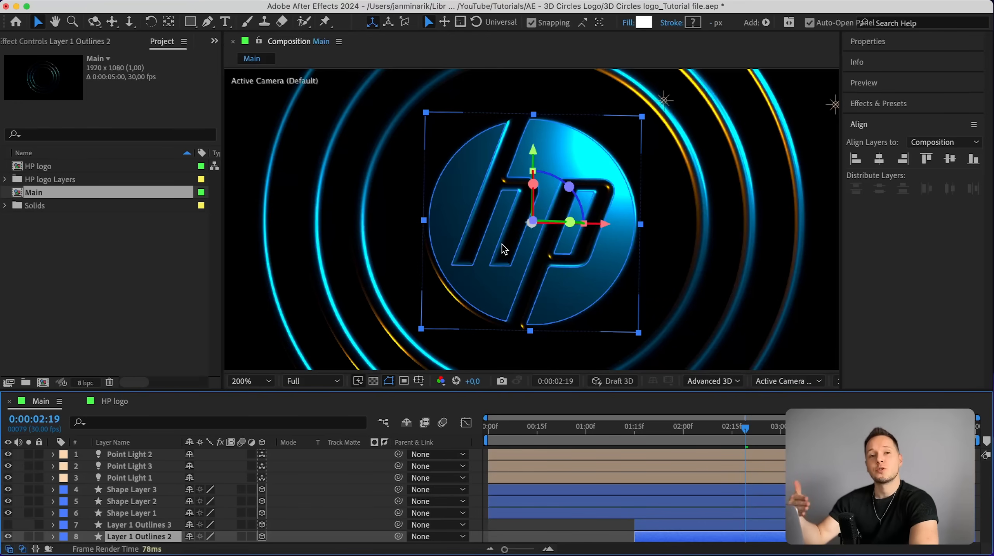
{"action": "left_click", "coordinate": [606, 531]}
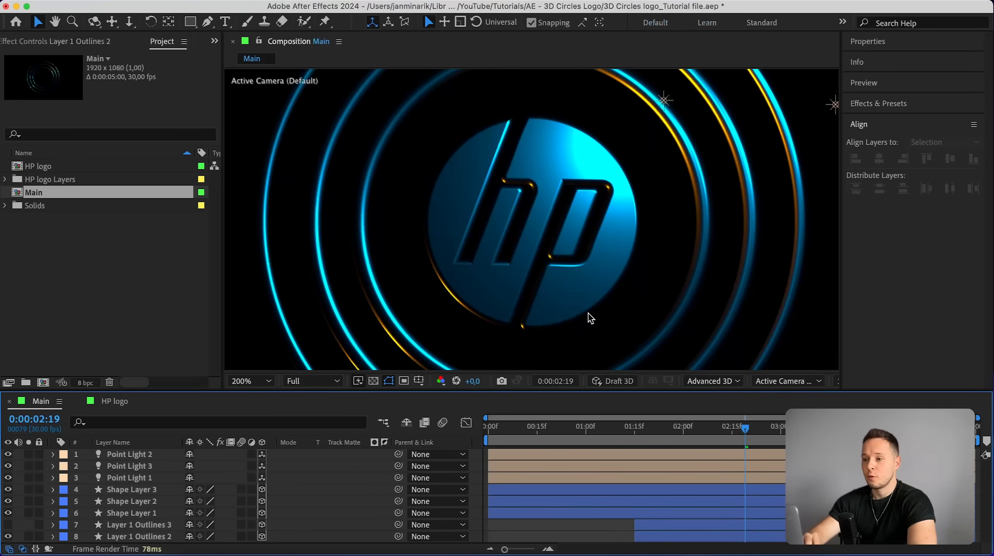
{"action": "left_click", "coordinate": [8, 524]}
{"action": "left_click", "coordinate": [65, 540]}
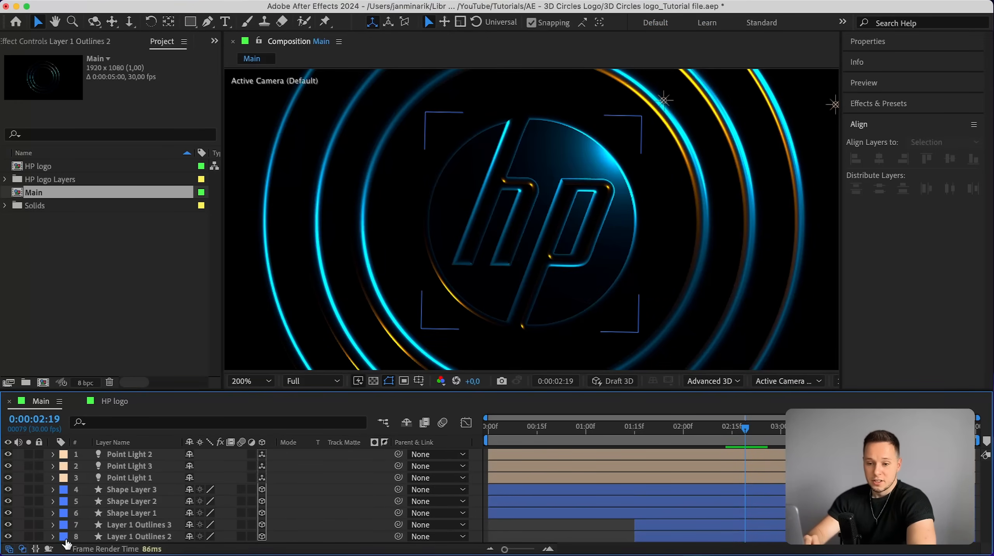
{"action": "scroll", "coordinate": [122, 528], "scroll_direction": "down", "scroll_amount": 3}
{"action": "left_click", "coordinate": [67, 537]}
{"action": "scroll", "coordinate": [130, 528], "scroll_direction": "down", "scroll_amount": 5}
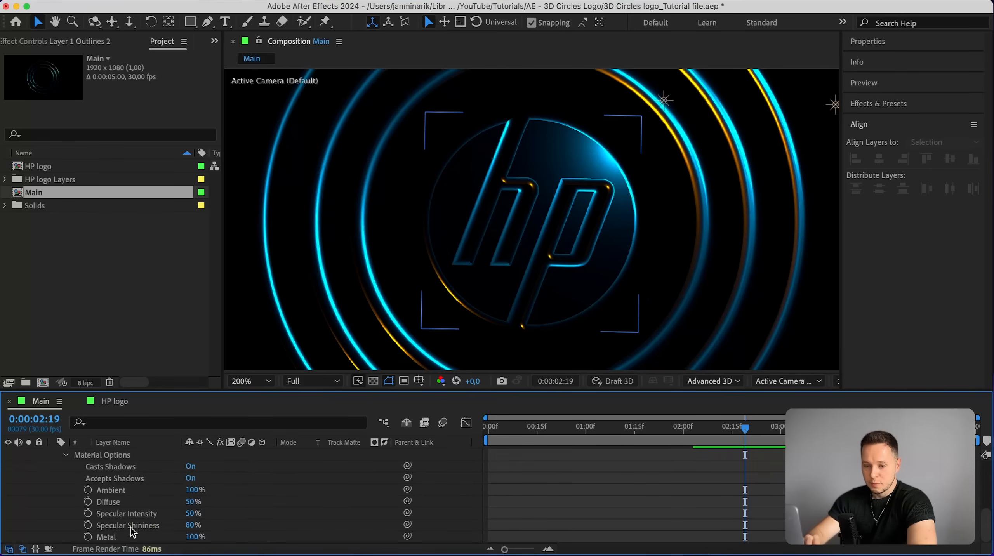
{"action": "left_click", "coordinate": [190, 526]}
{"action": "left_click", "coordinate": [127, 526]}
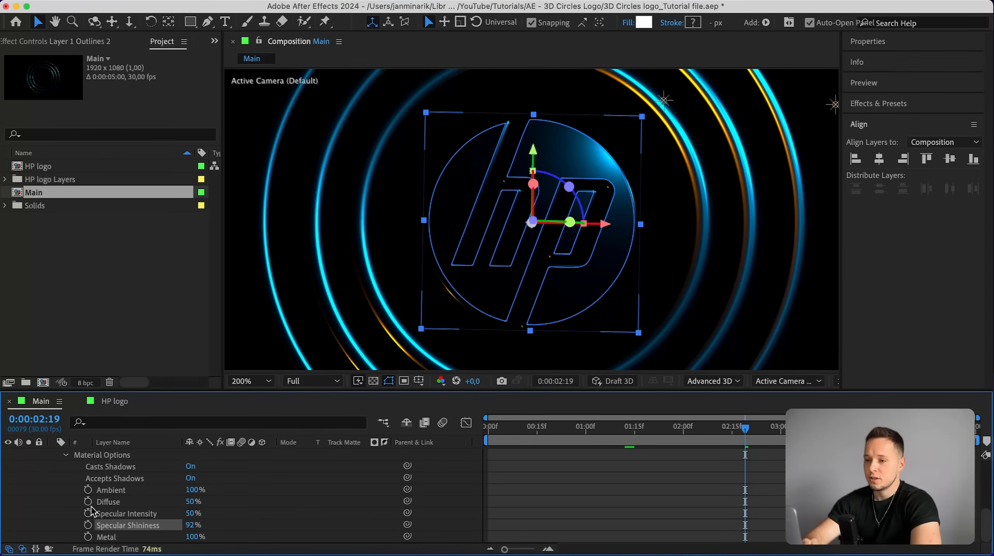
Toggle Layer 1 Outlines 3's visibility while scrubbing to compare the logo with and without the flat copy.
{"action": "scroll", "coordinate": [78, 507], "scroll_direction": "up", "scroll_amount": 5}
{"action": "scroll", "coordinate": [67, 502], "scroll_direction": "up", "scroll_amount": 1}
{"action": "left_click", "coordinate": [8, 492]}
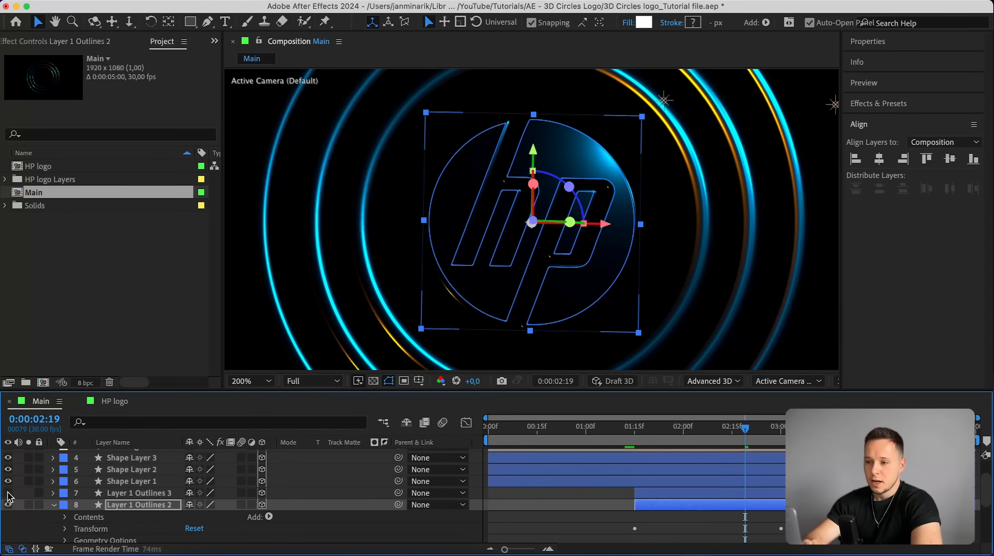
{"action": "left_click", "coordinate": [503, 506]}
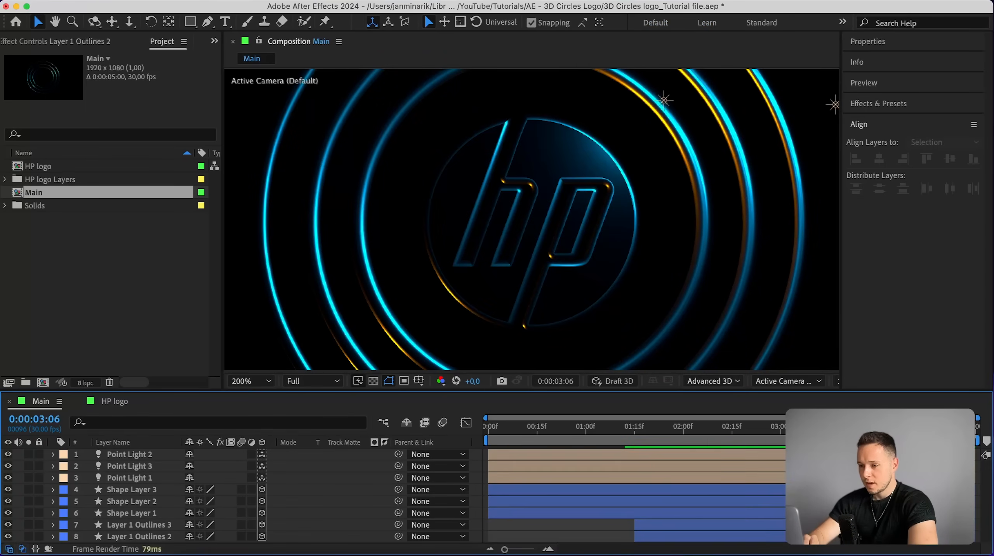
{"action": "left_click_drag", "start_coordinate": [662, 426], "coordinate": [717, 419]}
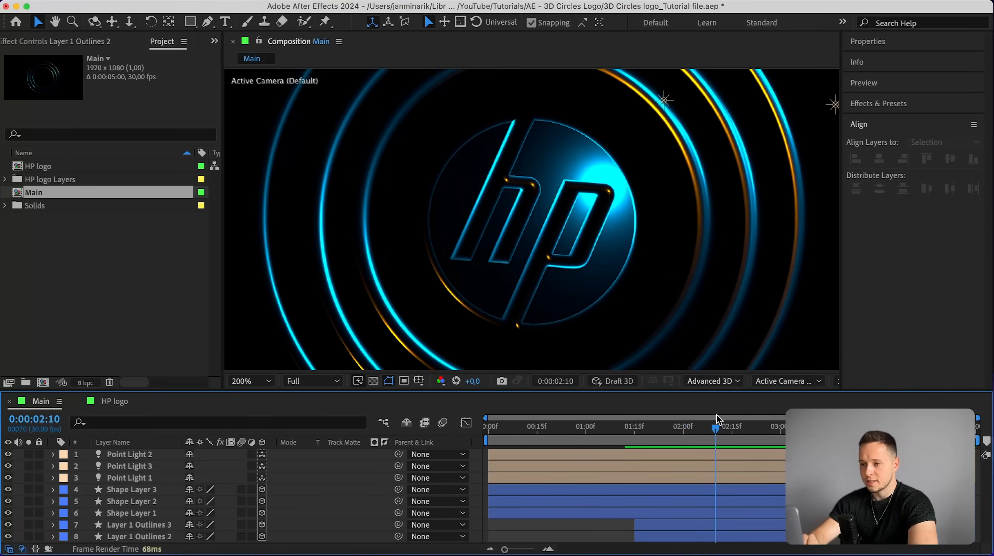
{"action": "left_click", "coordinate": [8, 525]}
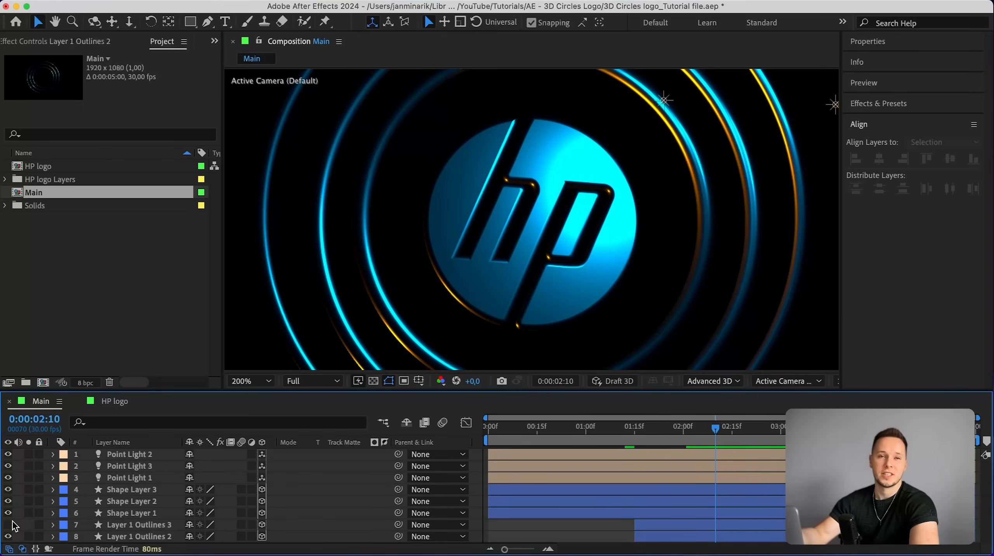
Toggle Layer 1 Outlines 3's visibility again and scrub through the timeline to check the logo.
{"action": "left_click", "coordinate": [8, 525]}
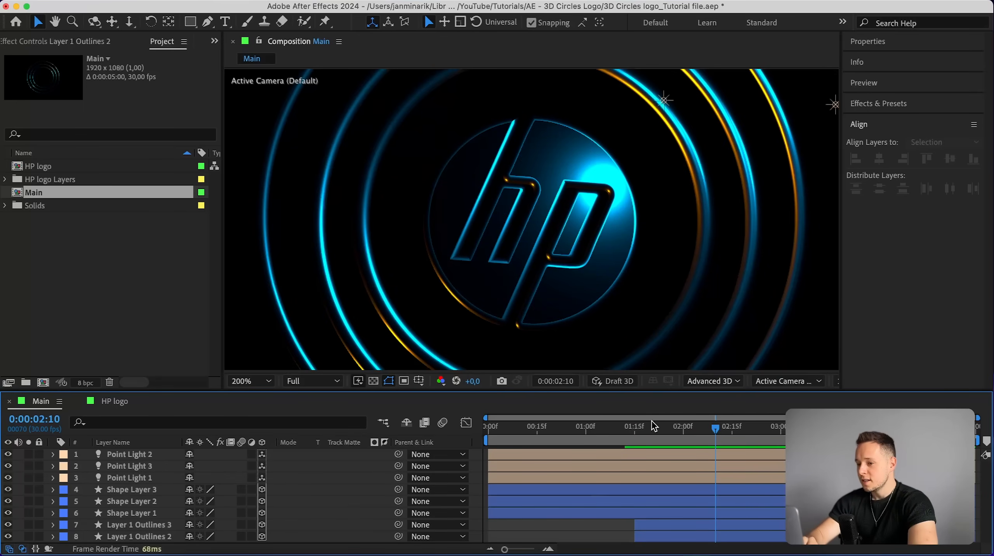
{"action": "left_click_drag", "start_coordinate": [637, 444], "coordinate": [796, 444]}
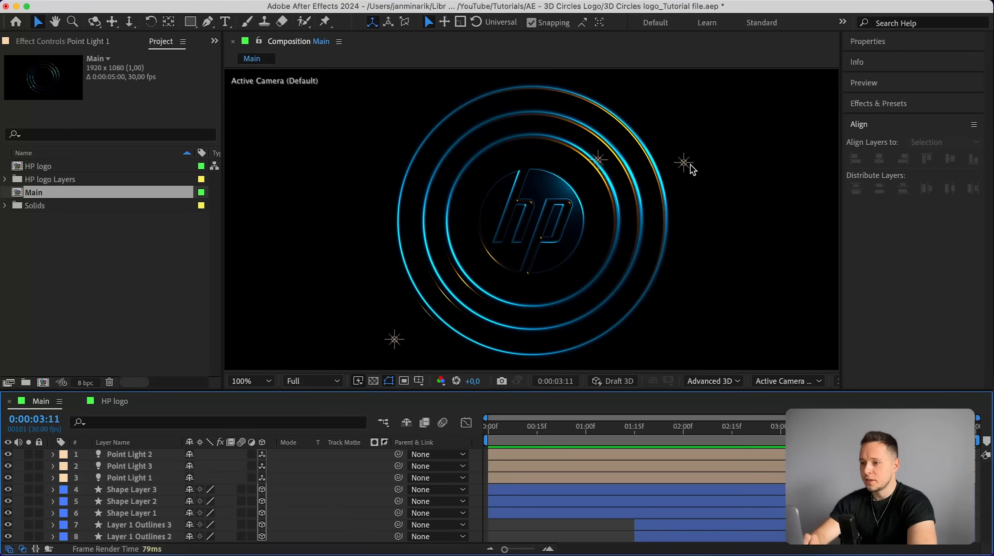
Create a new null object layer in the Main composition.
{"action": "left_click", "coordinate": [243, 2]}
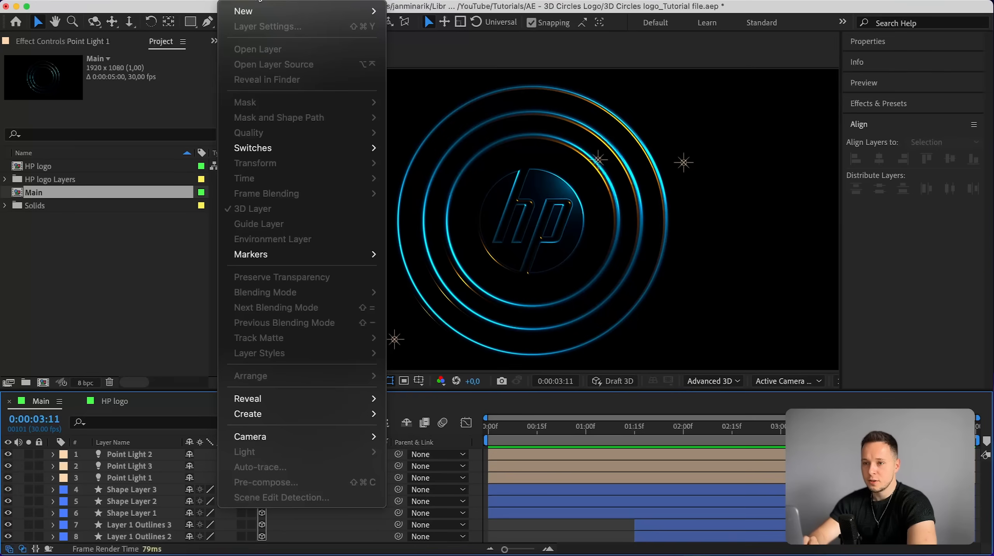
{"action": "mouse_move", "coordinate": [267, 11]}
{"action": "left_click", "coordinate": [417, 74]}
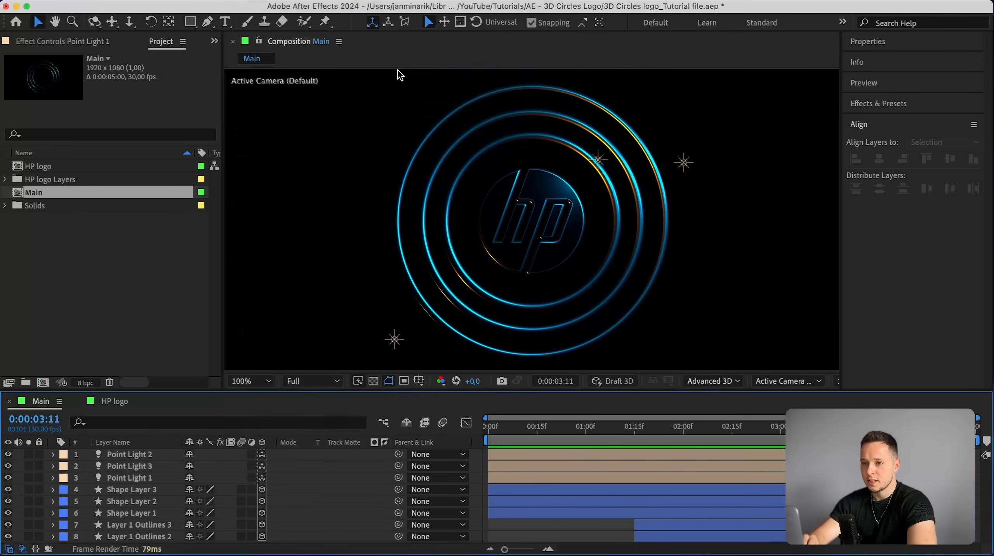
Select Point Light 1, 2 and 3 and parent all three to Null 3.
{"action": "left_click", "coordinate": [120, 489]}
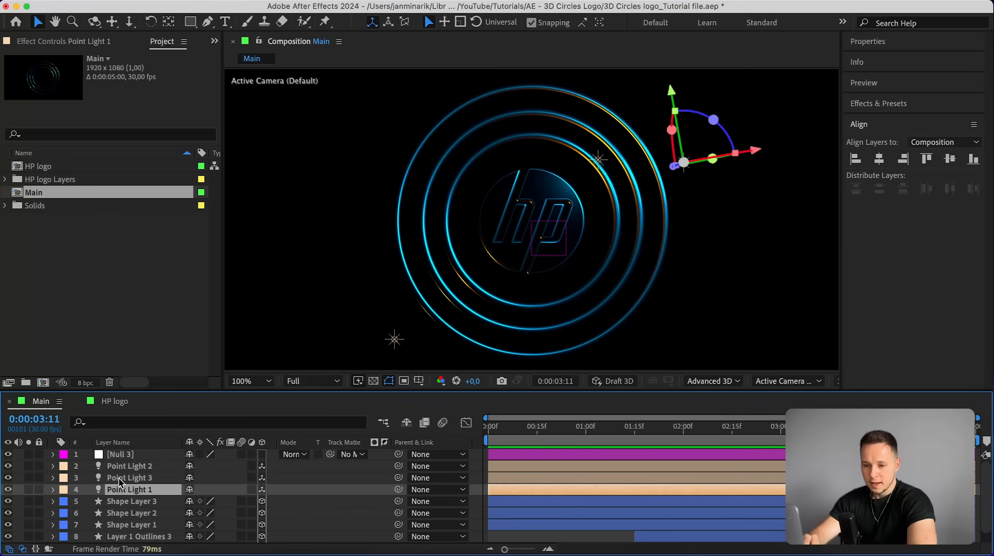
{"action": "left_click", "coordinate": [120, 468], "text": "shift"}
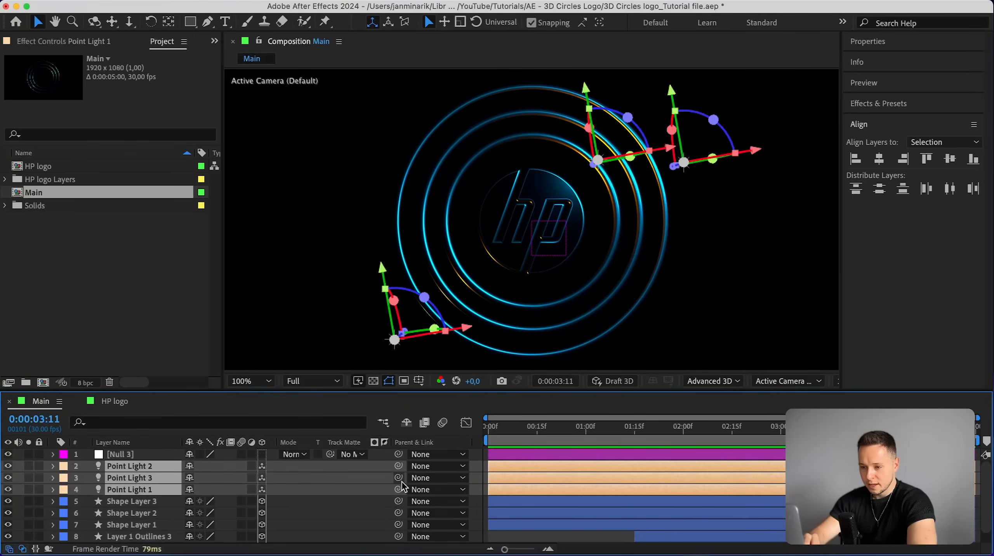
{"action": "left_click_drag", "start_coordinate": [398, 478], "coordinate": [151, 462]}
{"action": "left_click_drag", "start_coordinate": [151, 461], "coordinate": [146, 455]}
{"action": "left_click", "coordinate": [144, 455]}
Keyframe Null 3's Rotation at 0x+0° at 5 seconds and 1x+0° at the start.
{"action": "left_click_drag", "start_coordinate": [783, 431], "coordinate": [463, 432]}
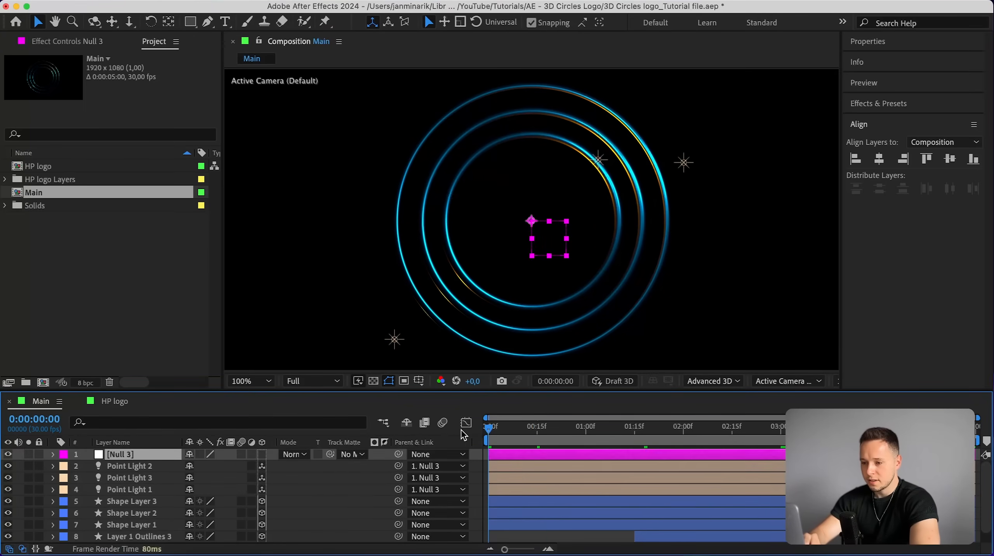
{"action": "key", "text": "r"}
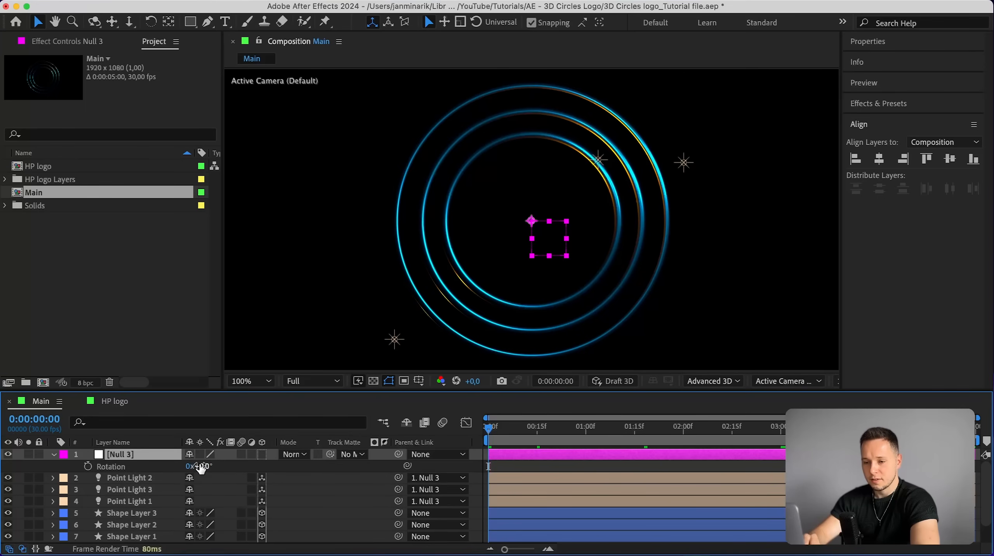
{"action": "left_click", "coordinate": [943, 426]}
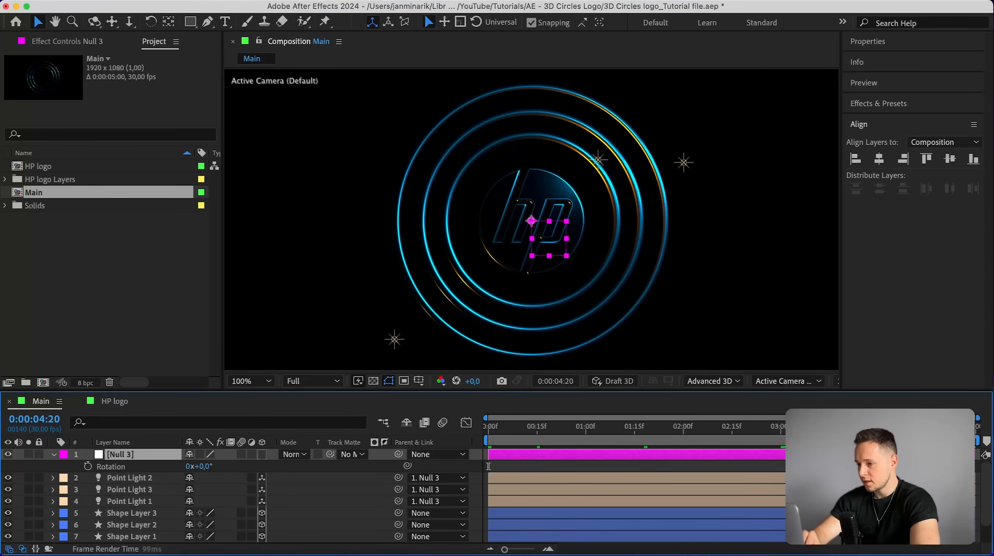
{"action": "left_click", "coordinate": [976, 429]}
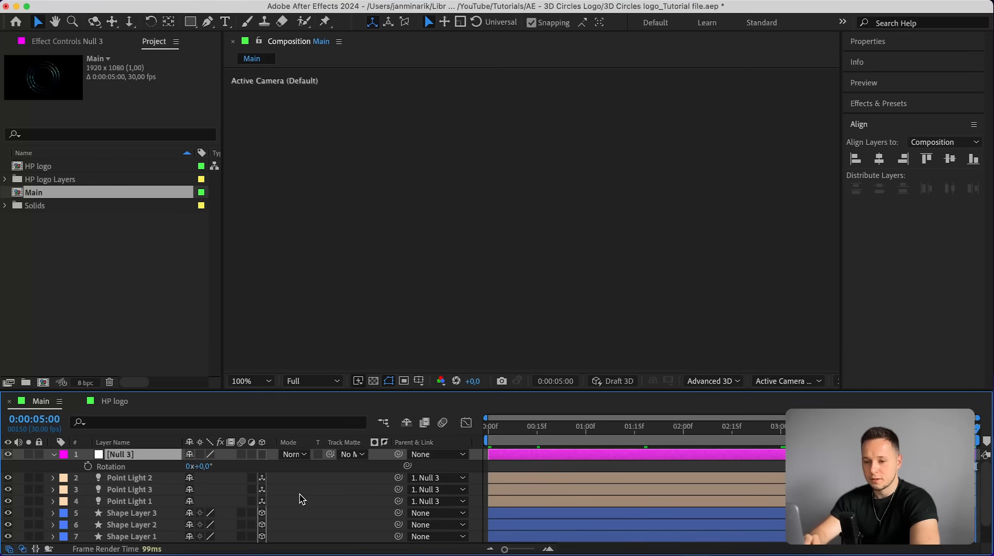
{"action": "left_click", "coordinate": [89, 466]}
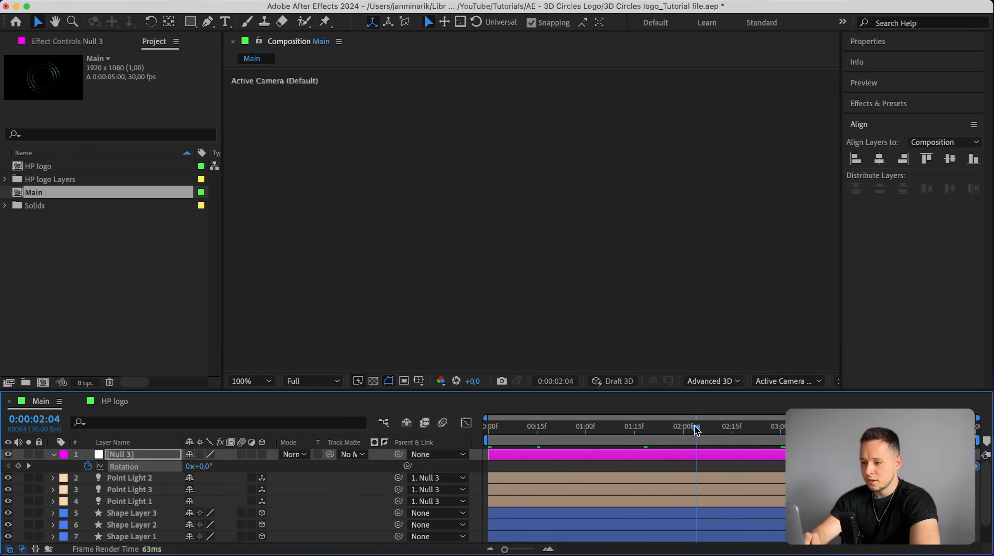
{"action": "key", "text": "Home"}
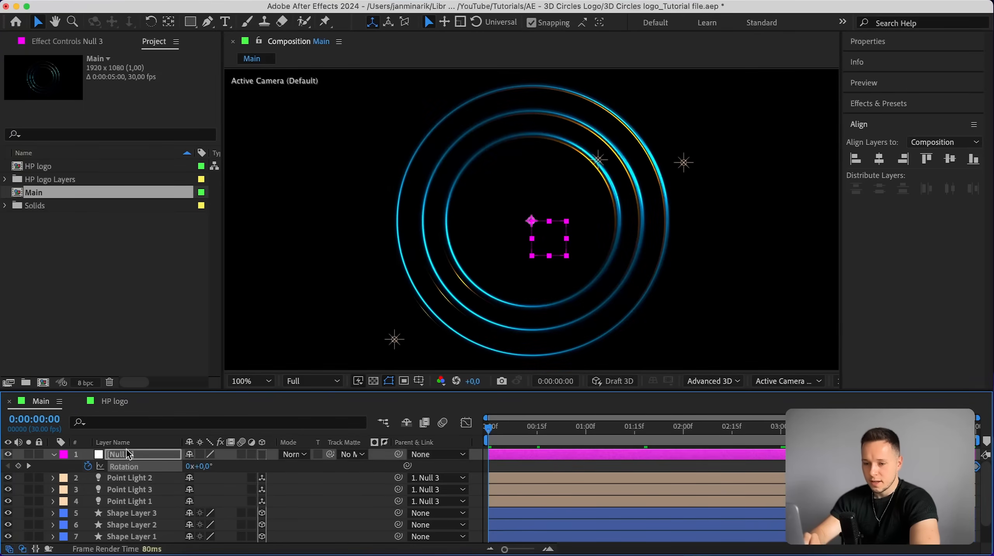
{"action": "left_click", "coordinate": [189, 466]}
{"action": "type", "text": "1"}
{"action": "key", "text": "Return"}
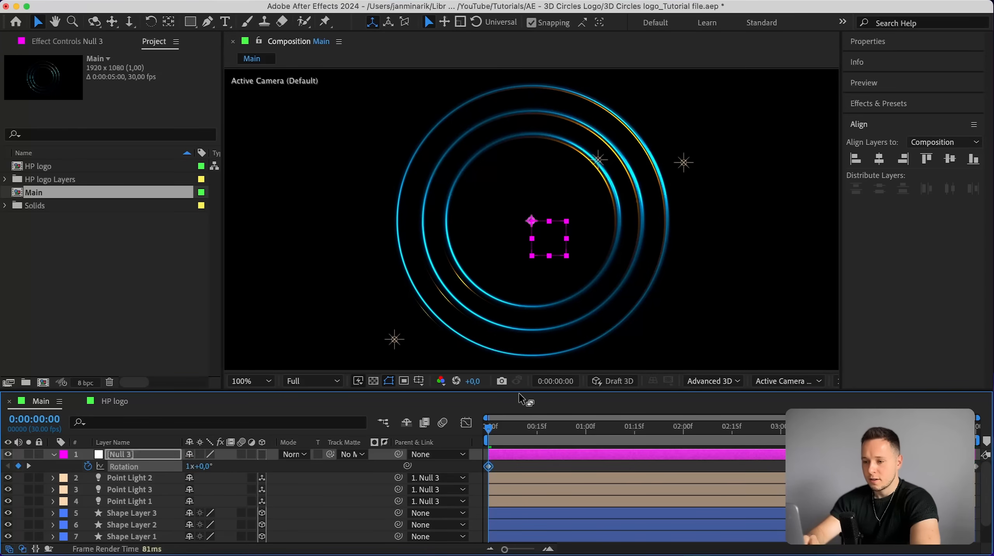
Play back the composition to preview the lights rotating around the logo.
{"action": "left_click_drag", "start_coordinate": [494, 429], "coordinate": [705, 426]}
{"action": "key", "text": "space"}
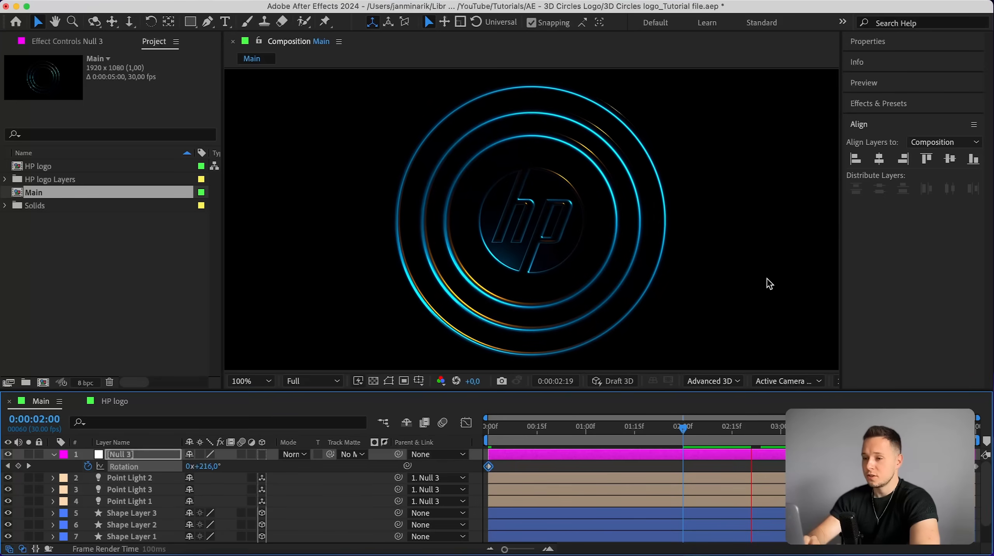
{"action": "key", "text": "space"}
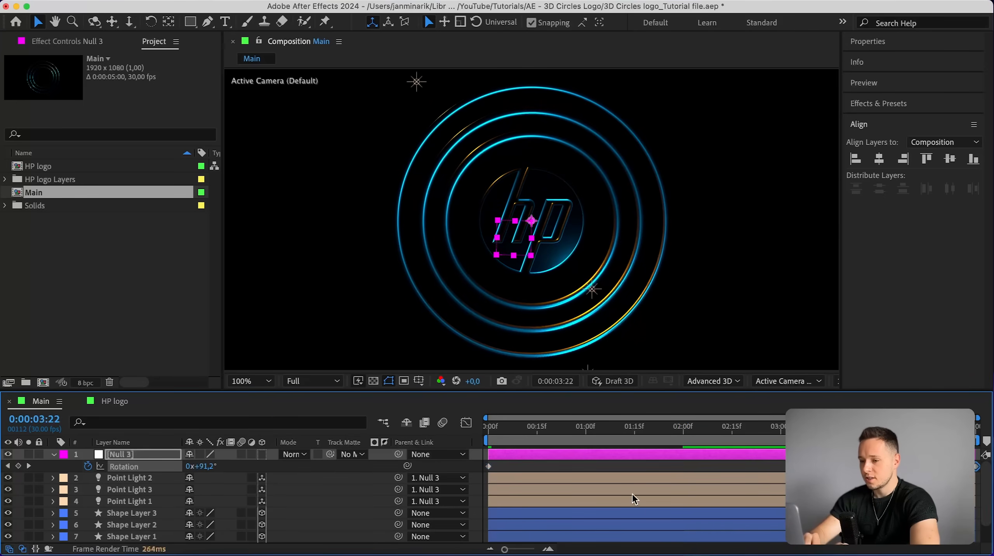
Easy-ease Null 3's rotation keyframes and reshape their speed curve in the Graph Editor.
{"action": "key", "text": "F9"}
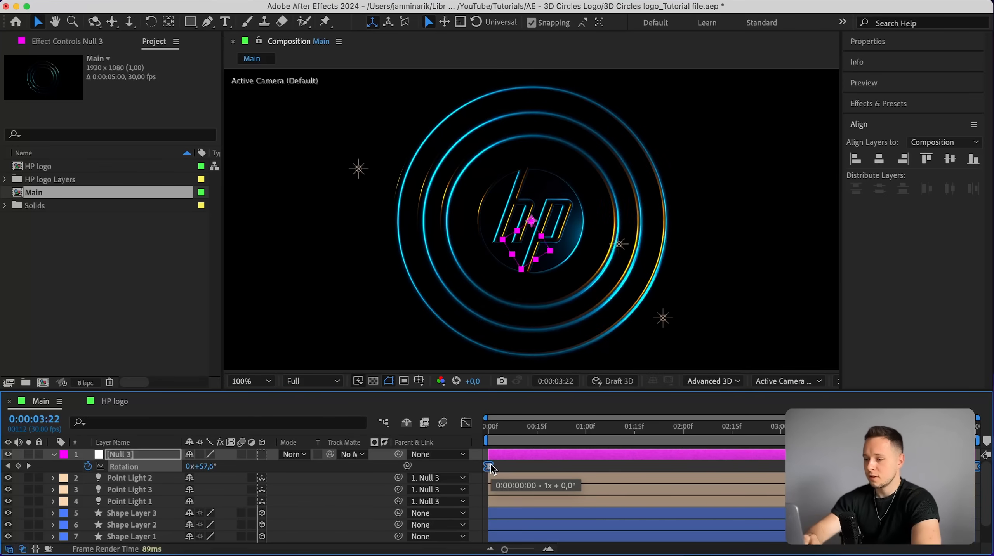
{"action": "left_click", "coordinate": [466, 423]}
{"action": "left_click", "coordinate": [489, 454]}
{"action": "left_click_drag", "start_coordinate": [569, 454], "coordinate": [588, 454]}
{"action": "left_click_drag", "start_coordinate": [895, 454], "coordinate": [778, 454]}
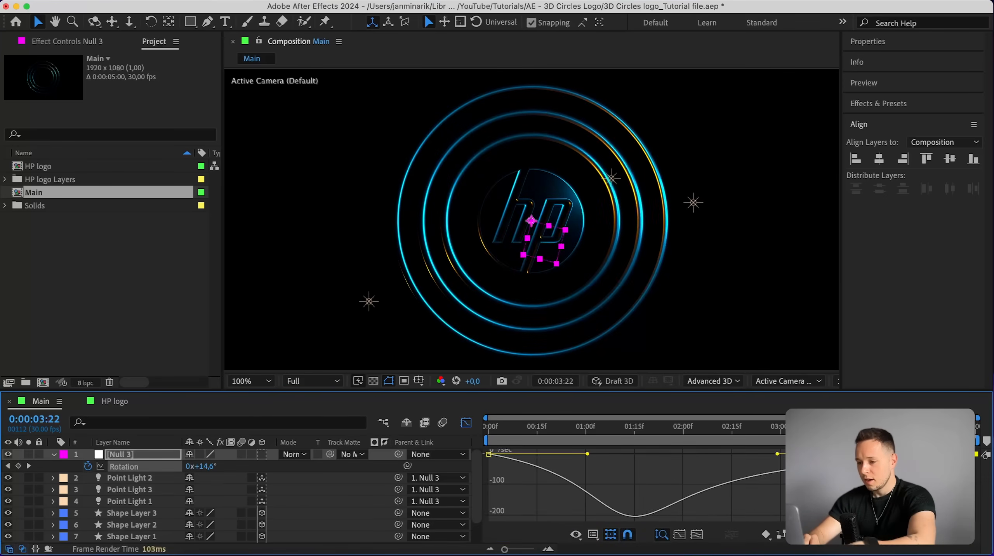
{"action": "key", "text": "super+z"}
{"action": "left_click_drag", "start_coordinate": [895, 454], "coordinate": [783, 454]}
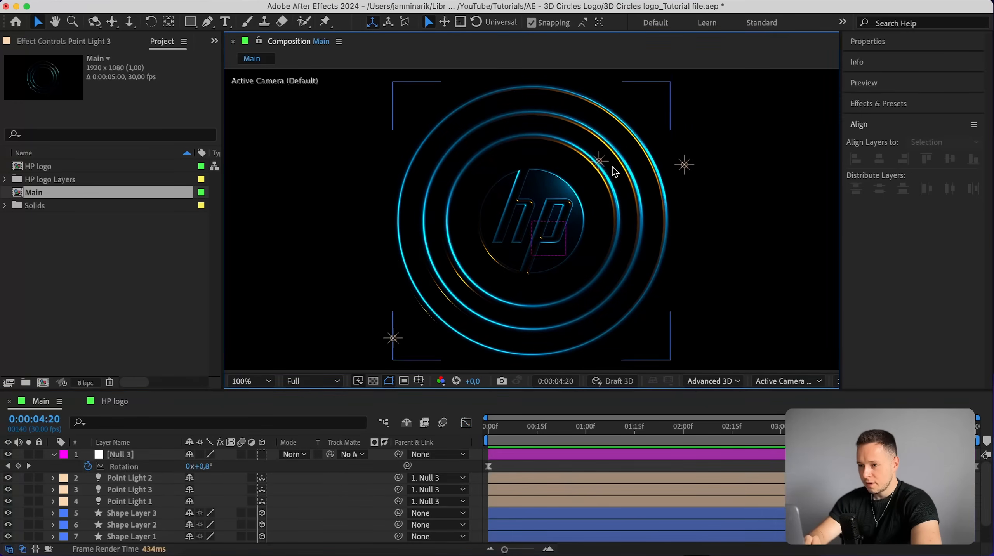
Nudge Point Light 3 slightly up and to the right in the viewer.
{"action": "left_click", "coordinate": [598, 161]}
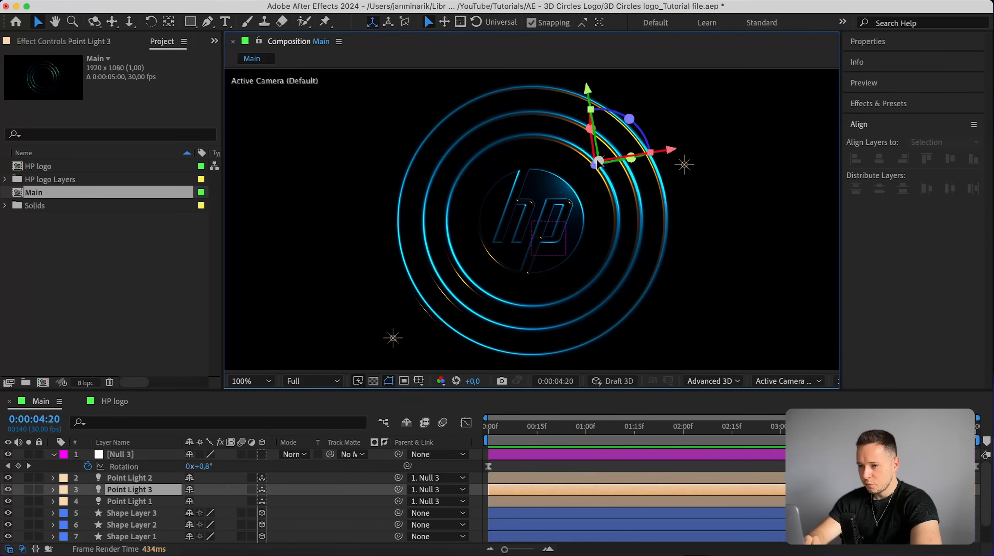
{"action": "left_click_drag", "start_coordinate": [595, 171], "coordinate": [601, 168]}
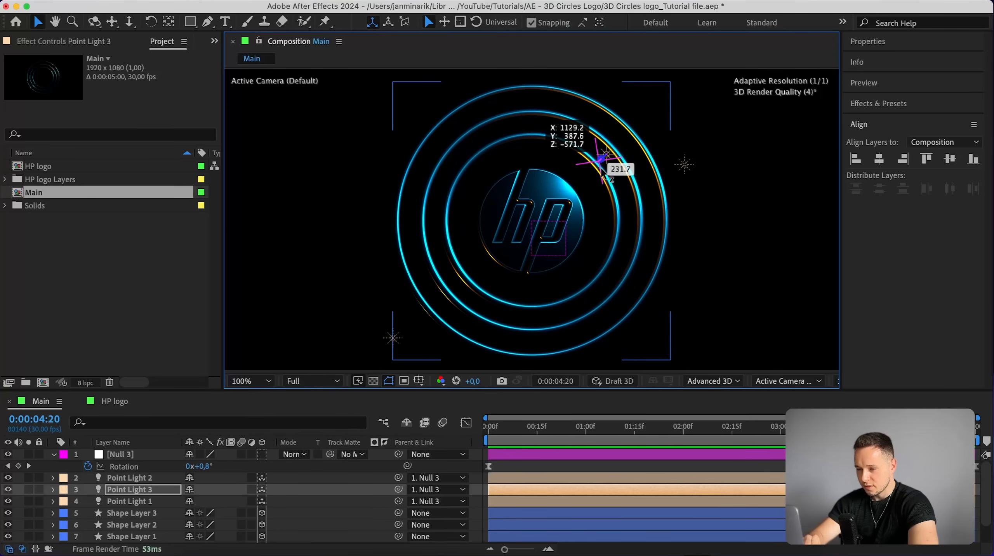
{"action": "left_click", "coordinate": [730, 241]}
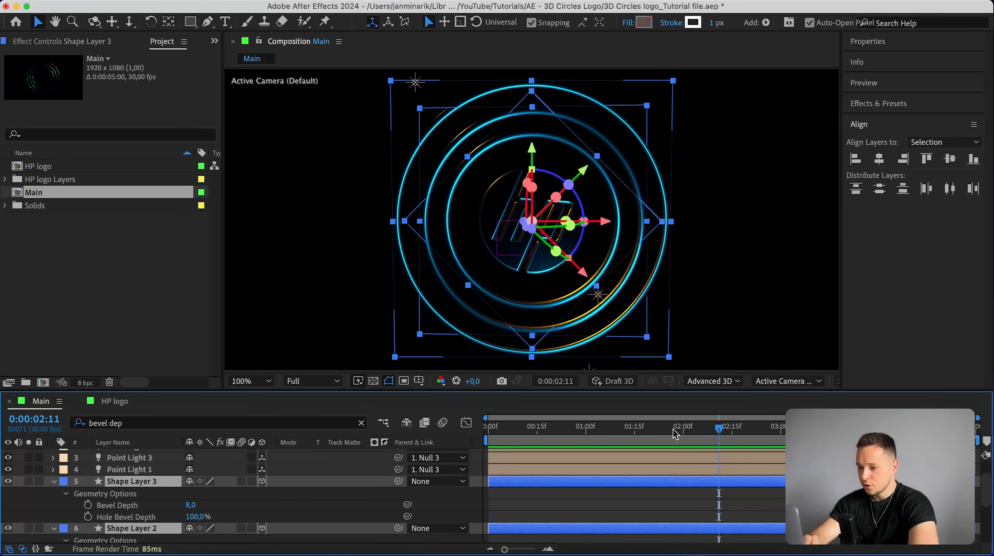
Keyframe the three shape layers' Bevel Depth at 1:15 and set it to 0 at 3:15.
{"action": "left_click_drag", "start_coordinate": [673, 428], "coordinate": [636, 435]}
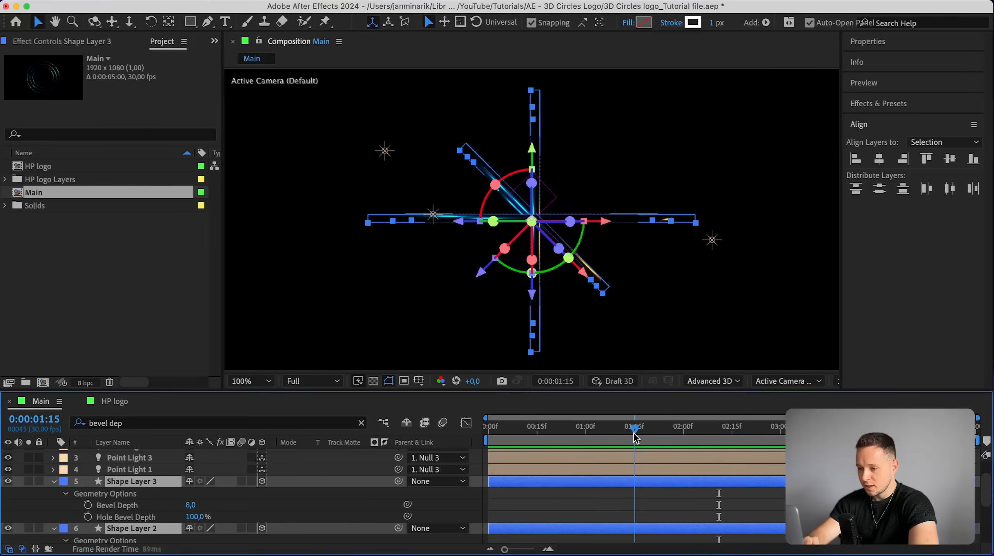
{"action": "left_click", "coordinate": [88, 505]}
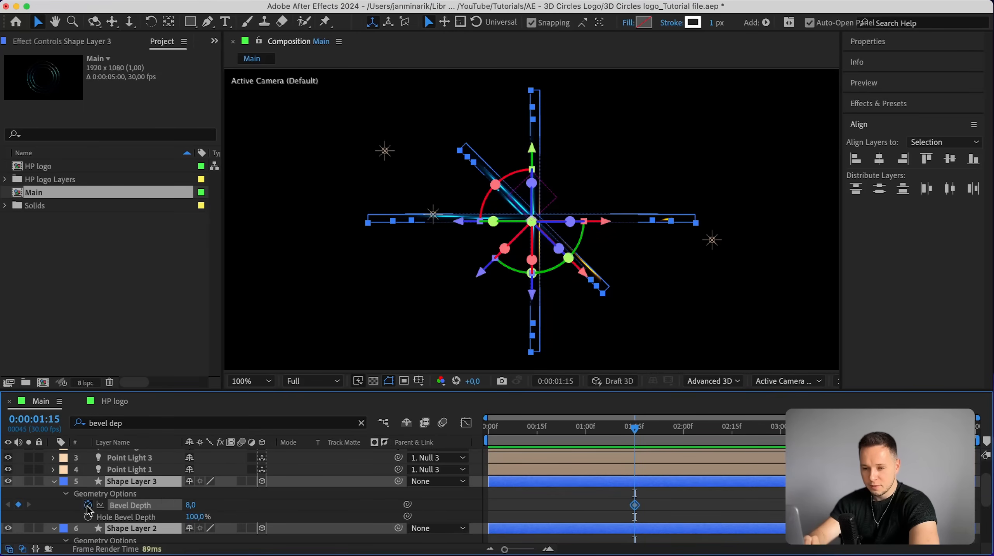
{"action": "scroll", "coordinate": [162, 495], "scroll_direction": "down", "scroll_amount": 3}
{"action": "scroll", "coordinate": [156, 493], "scroll_direction": "down", "scroll_amount": 4}
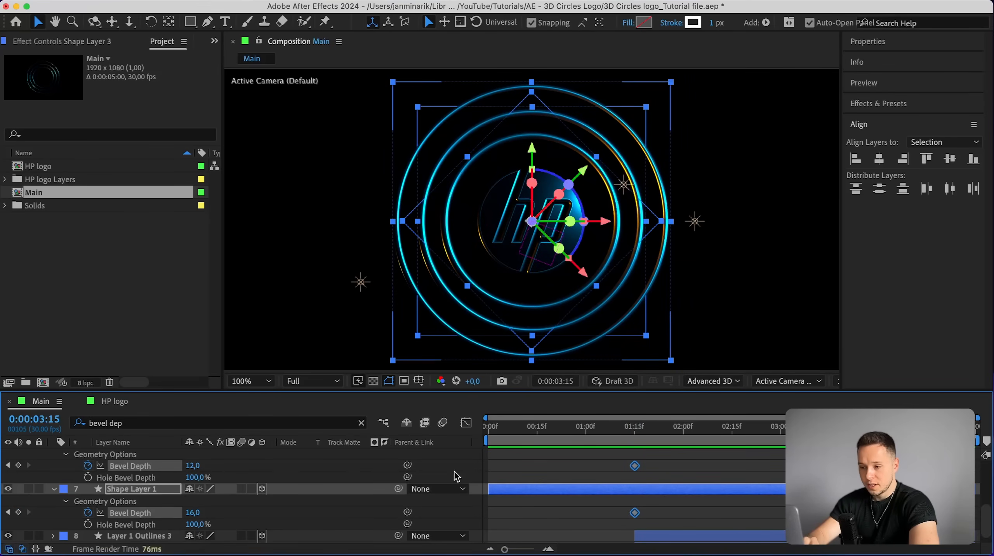
{"action": "left_click", "coordinate": [193, 513]}
{"action": "type", "text": "0"}
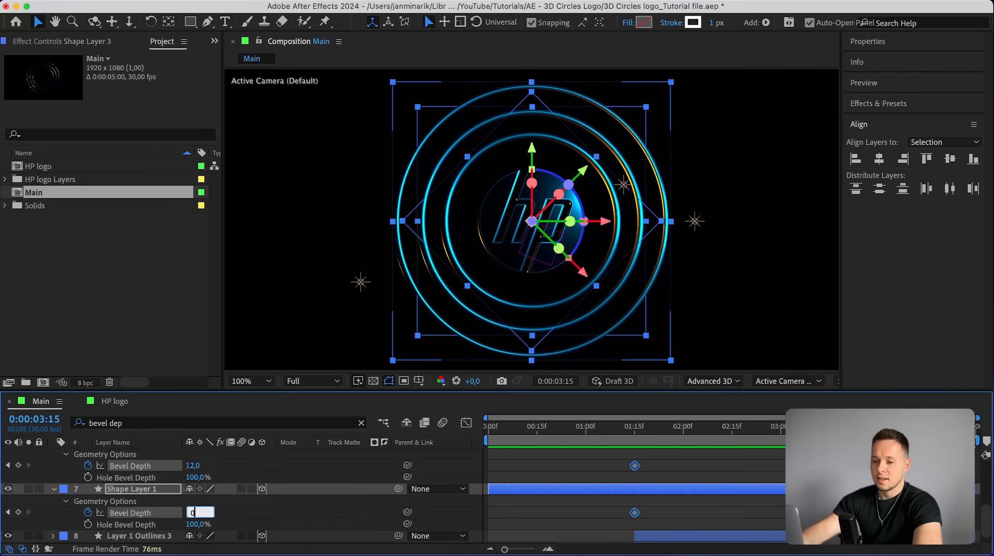
{"action": "key", "text": "Return"}
{"action": "scroll", "coordinate": [722, 495], "scroll_direction": "up", "scroll_amount": 3}
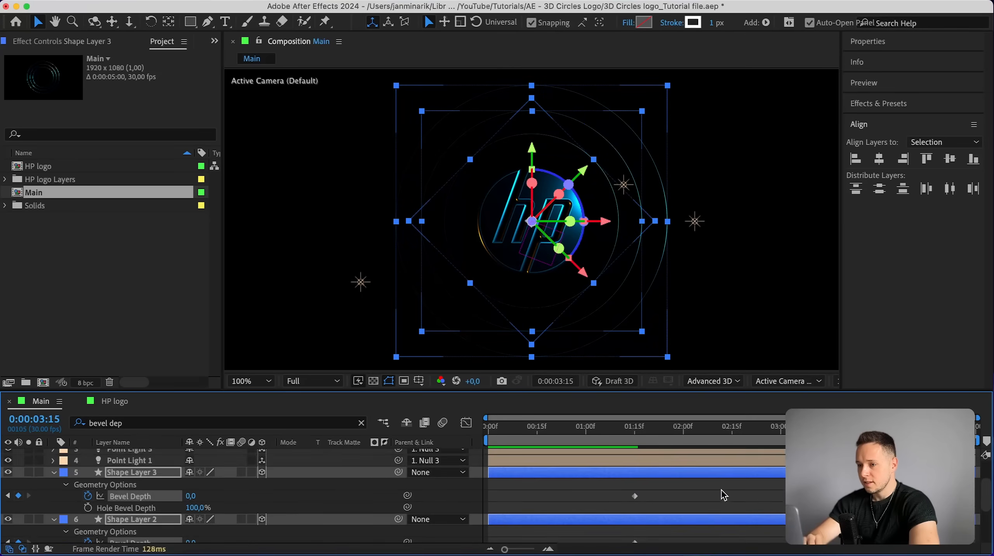
Keyframe the three shape layers' Opacity at 100% at 1:15 and set it to 0% at 3:15.
{"action": "key", "text": "BackSpace"}
{"action": "key", "text": "BackSpace"}
{"action": "key", "text": "BackSpace"}
{"action": "key", "text": "BackSpace"}
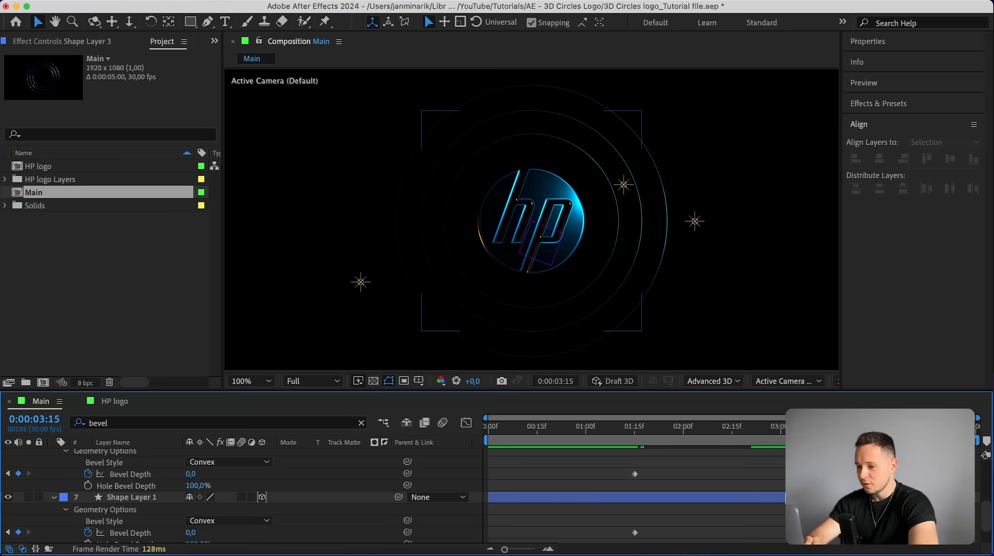
{"action": "key", "text": "super+a"}
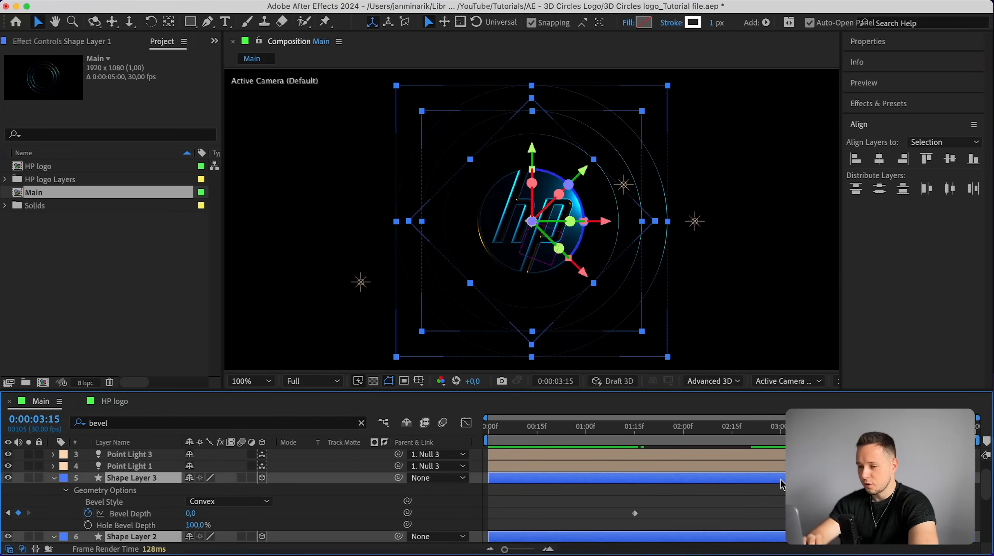
{"action": "scroll", "coordinate": [781, 484], "scroll_direction": "down", "scroll_amount": 3}
{"action": "key", "text": "t"}
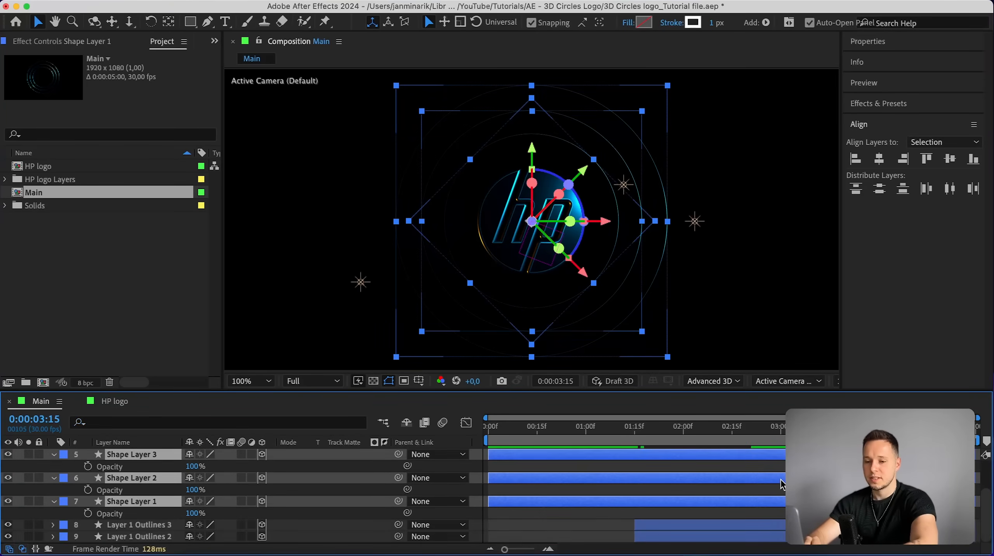
{"action": "left_click_drag", "start_coordinate": [673, 427], "coordinate": [637, 432]}
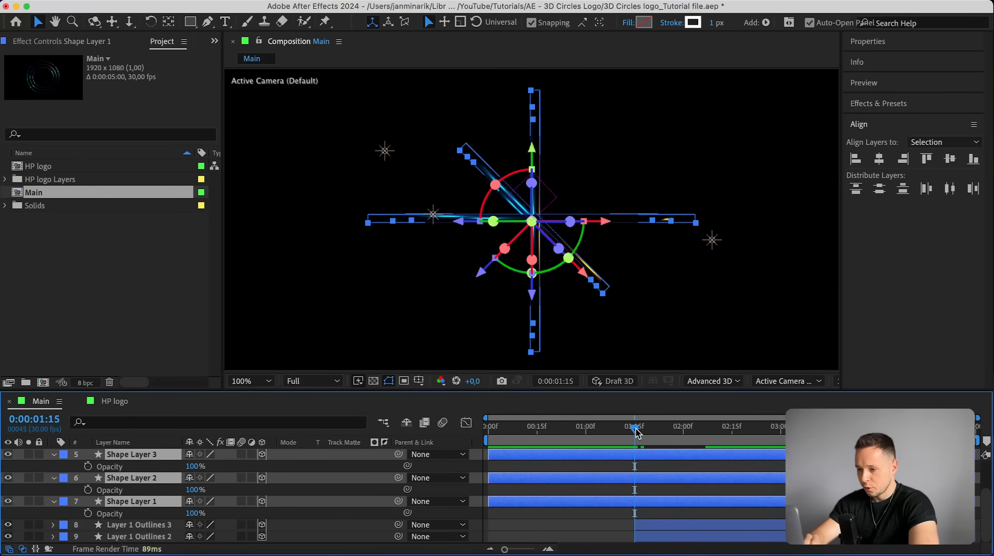
{"action": "key", "text": "alt+shift+t"}
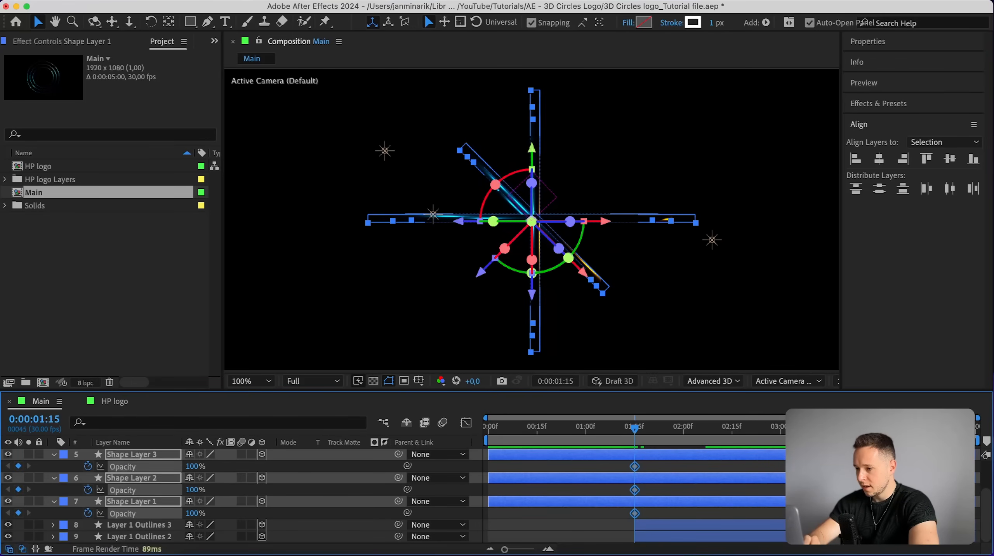
{"action": "left_click_drag", "start_coordinate": [834, 427], "coordinate": [830, 428]}
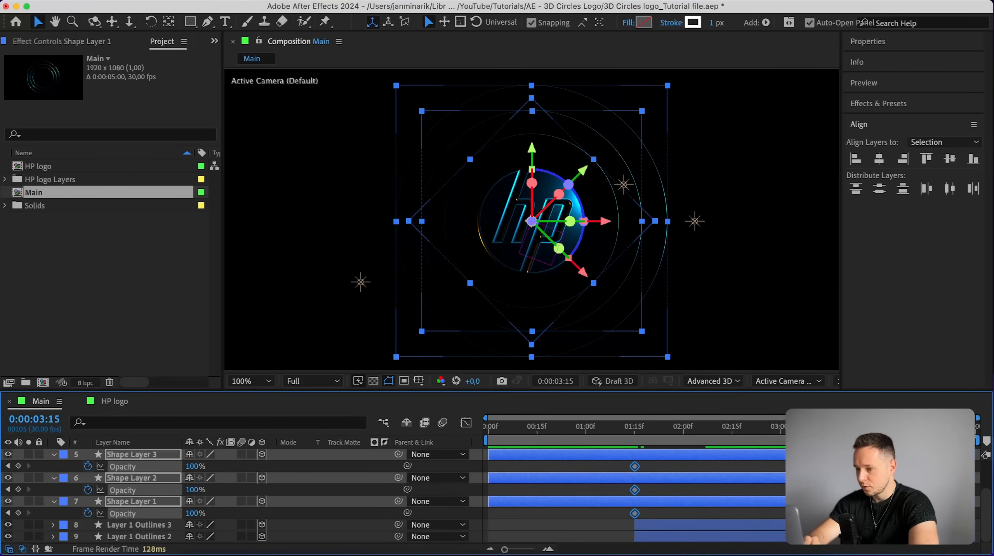
{"action": "left_click", "coordinate": [192, 465]}
{"action": "type", "text": "0"}
{"action": "key", "text": "Return"}
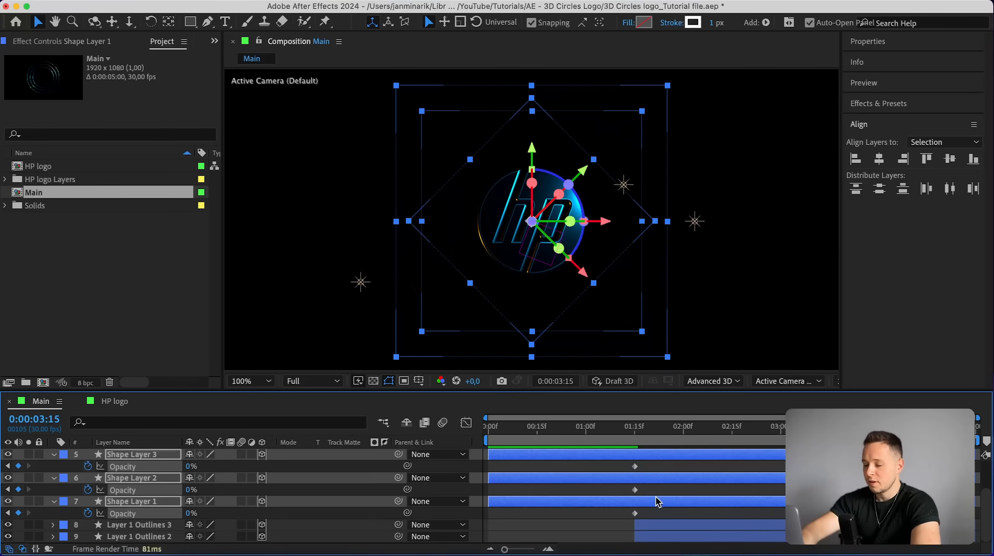
Select the three shape layers' Opacity and Bevel Depth keyframes and apply Easy Ease to them.
{"action": "key", "text": "u"}
{"action": "scroll", "coordinate": [658, 498], "scroll_direction": "down", "scroll_amount": 1}
{"action": "left_click_drag", "start_coordinate": [612, 457], "coordinate": [841, 461]}
{"action": "scroll", "coordinate": [661, 484], "scroll_direction": "down", "scroll_amount": 1}
{"action": "left_click_drag", "start_coordinate": [617, 484], "coordinate": [810, 495]}
{"action": "scroll", "coordinate": [674, 530], "scroll_direction": "down", "scroll_amount": 1}
{"action": "left_click_drag", "start_coordinate": [618, 508], "coordinate": [768, 528]}
{"action": "key", "text": "F9"}
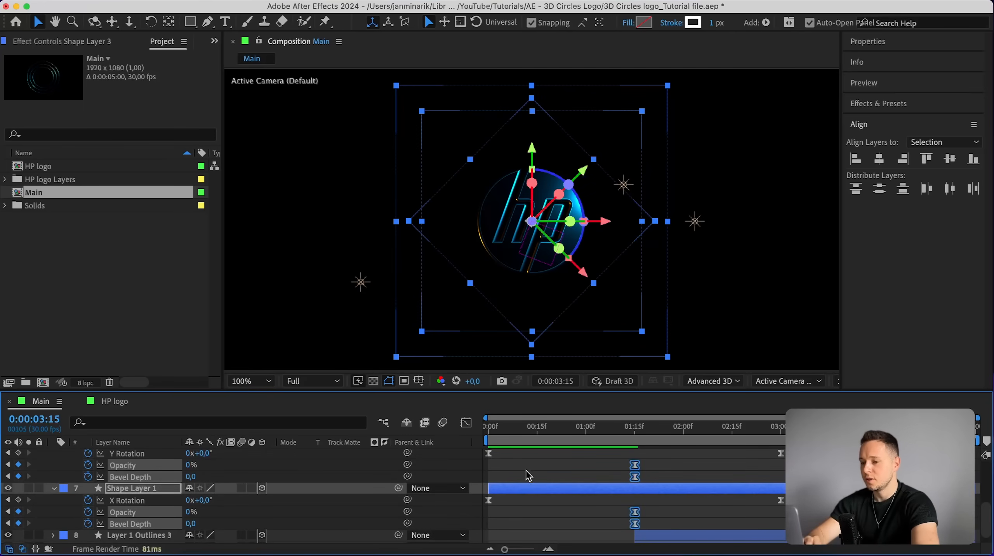
Reshape the fade keyframes' speed curve in the Graph Editor so the change starts fast, then preview.
{"action": "left_click", "coordinate": [466, 423]}
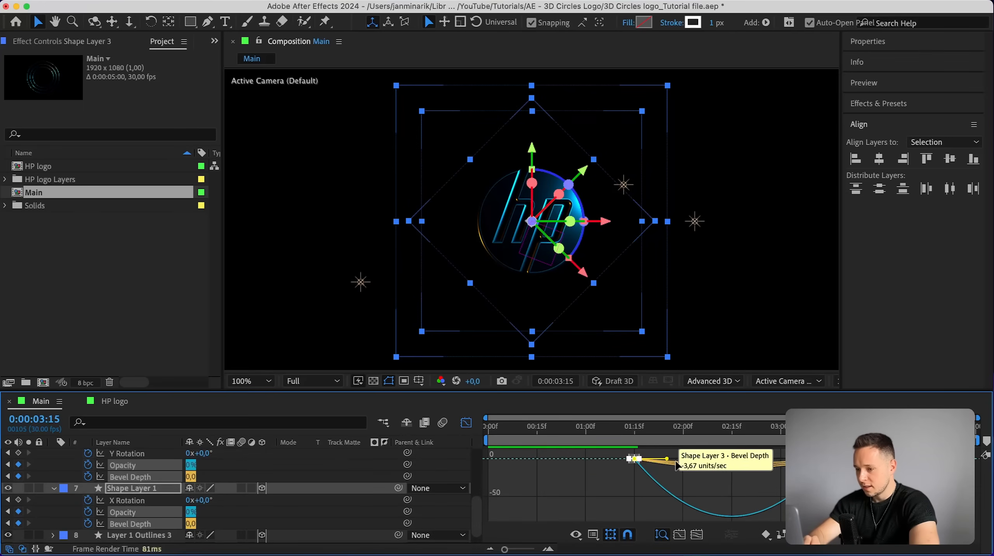
{"action": "mouse_move", "coordinate": [637, 457]}
{"action": "left_mouse_down"}
{"action": "mouse_move", "coordinate": [668, 460]}
{"action": "mouse_move", "coordinate": [638, 460]}
{"action": "left_mouse_up"}
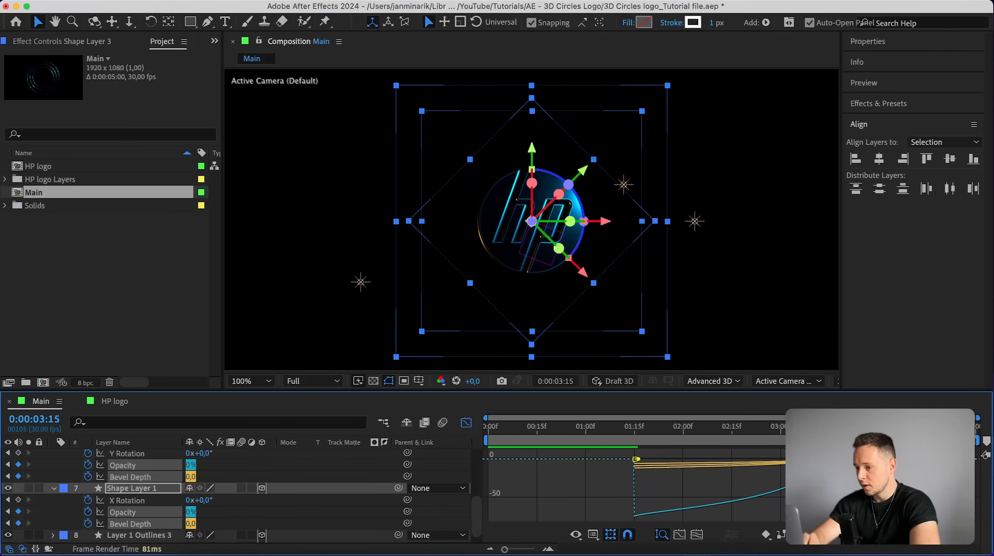
{"action": "left_click_drag", "start_coordinate": [796, 460], "coordinate": [640, 465]}
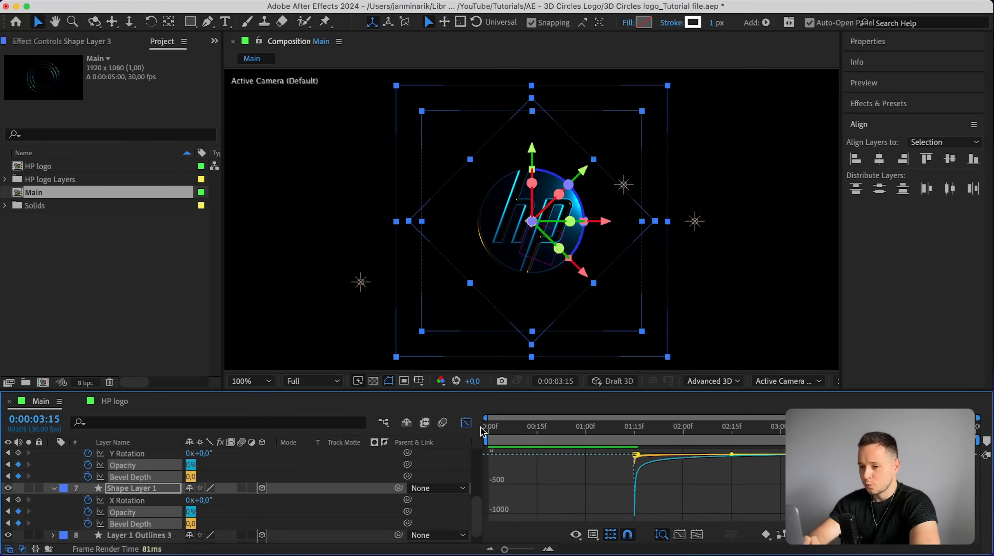
{"action": "left_click", "coordinate": [466, 422]}
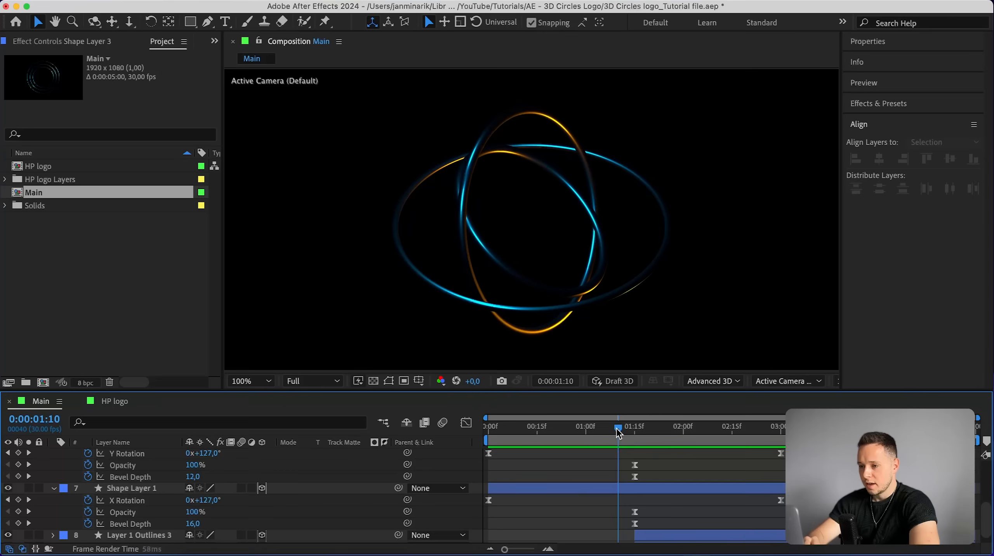
{"action": "key", "text": "space"}
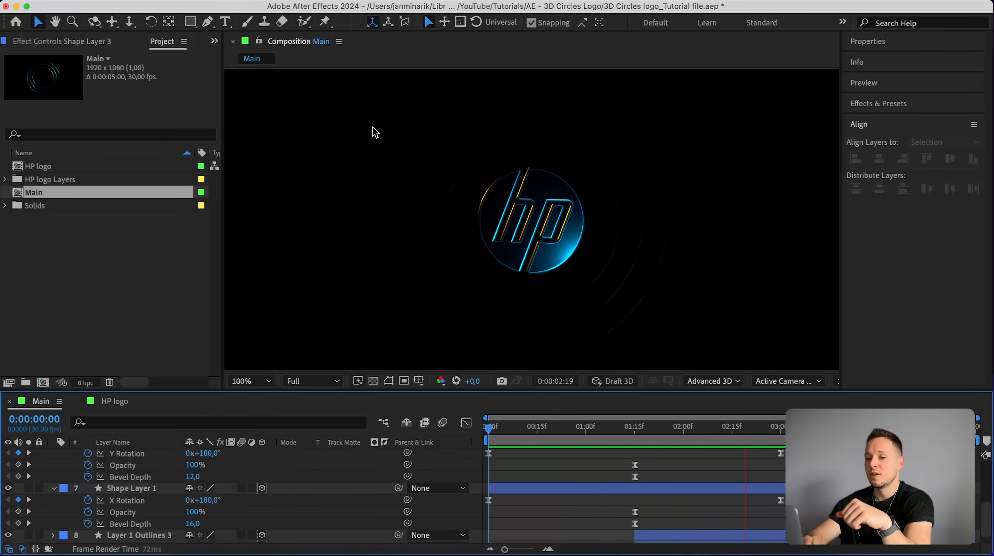
Add a new Two-Node Camera, Camera 1, with the default settings.
{"action": "left_click", "coordinate": [233, 1]}
{"action": "mouse_move", "coordinate": [332, 11]}
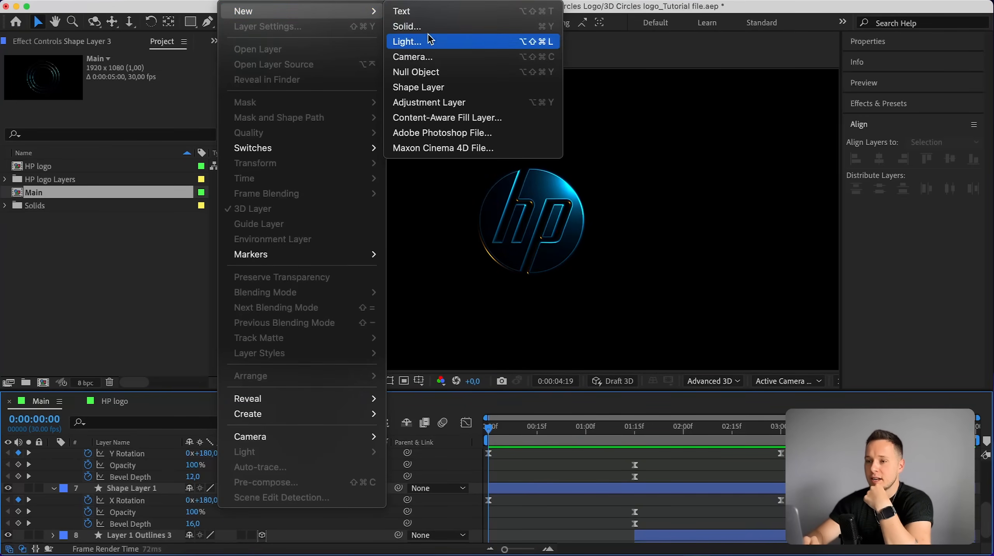
{"action": "left_click", "coordinate": [413, 56]}
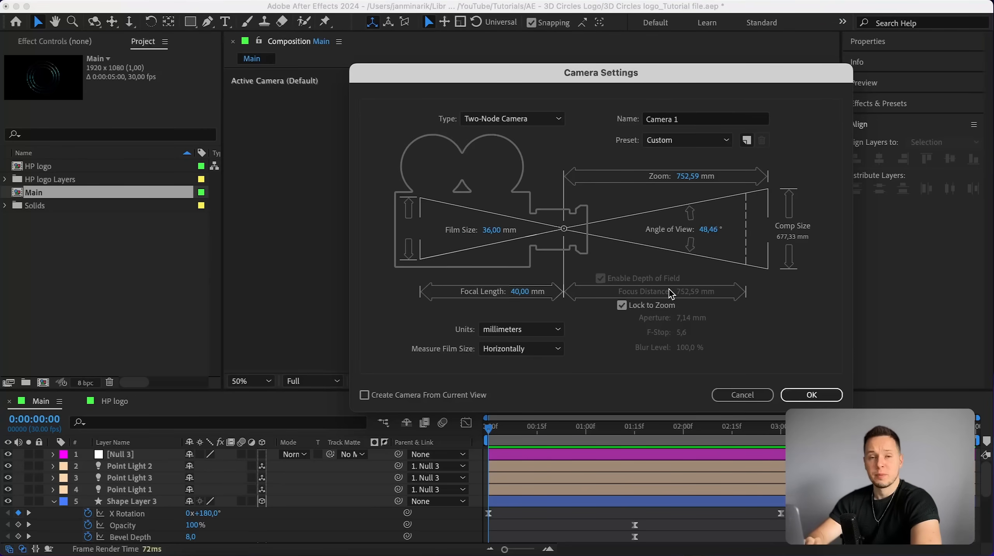
{"action": "left_click", "coordinate": [795, 396]}
Keyframe Camera 1's Position at 4:00 and set its Z value to -438.3 at 0:00.
{"action": "left_click_drag", "start_coordinate": [720, 433], "coordinate": [897, 432]}
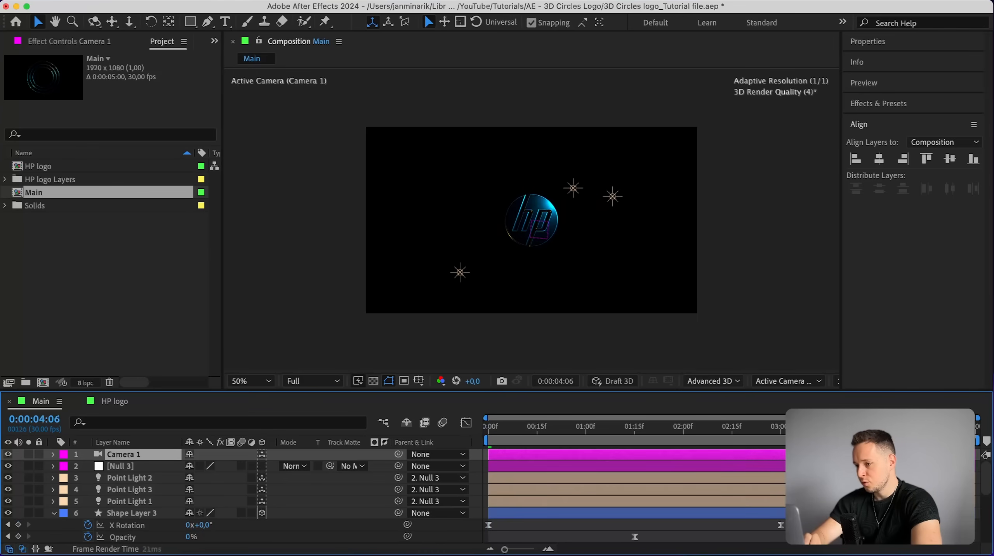
{"action": "left_click", "coordinate": [53, 454]}
{"action": "left_click", "coordinate": [64, 467]}
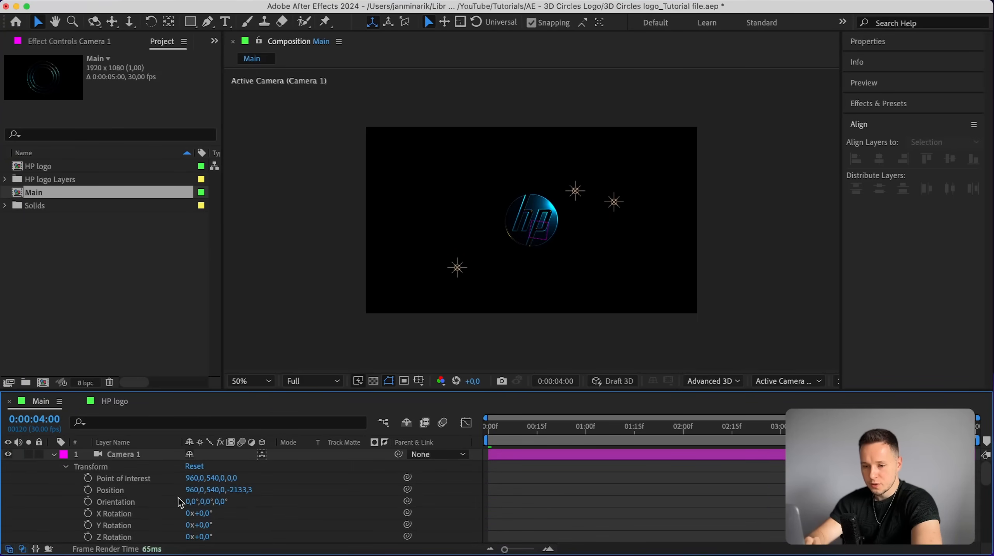
{"action": "left_click", "coordinate": [89, 491]}
{"action": "left_click_drag", "start_coordinate": [509, 428], "coordinate": [471, 429]}
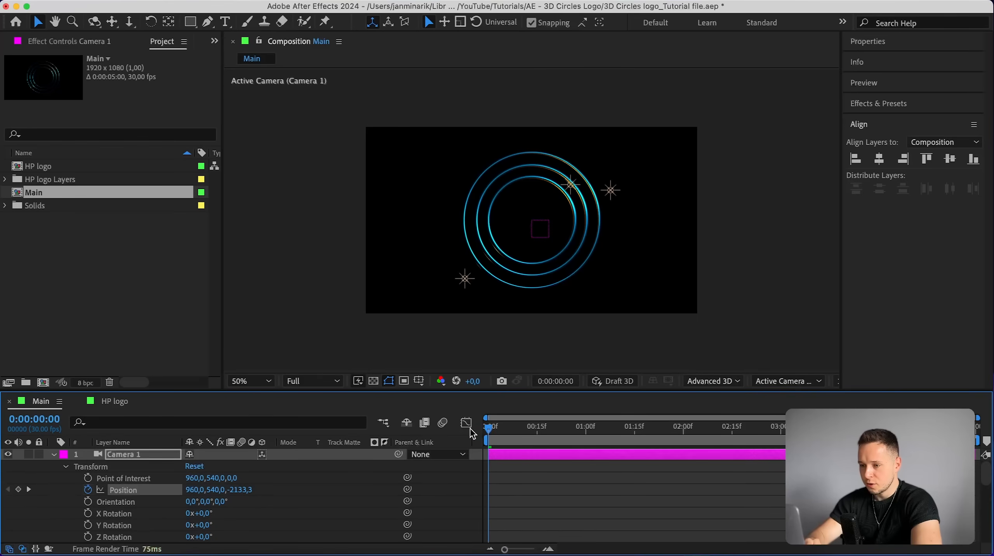
{"action": "left_click_drag", "start_coordinate": [241, 491], "coordinate": [372, 493]}
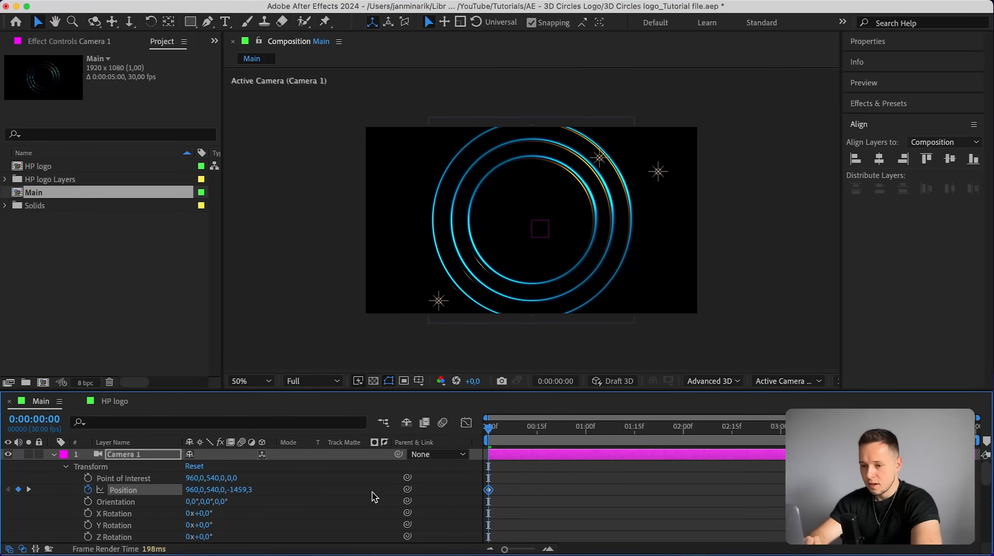
{"action": "left_click_drag", "start_coordinate": [251, 491], "coordinate": [342, 493]}
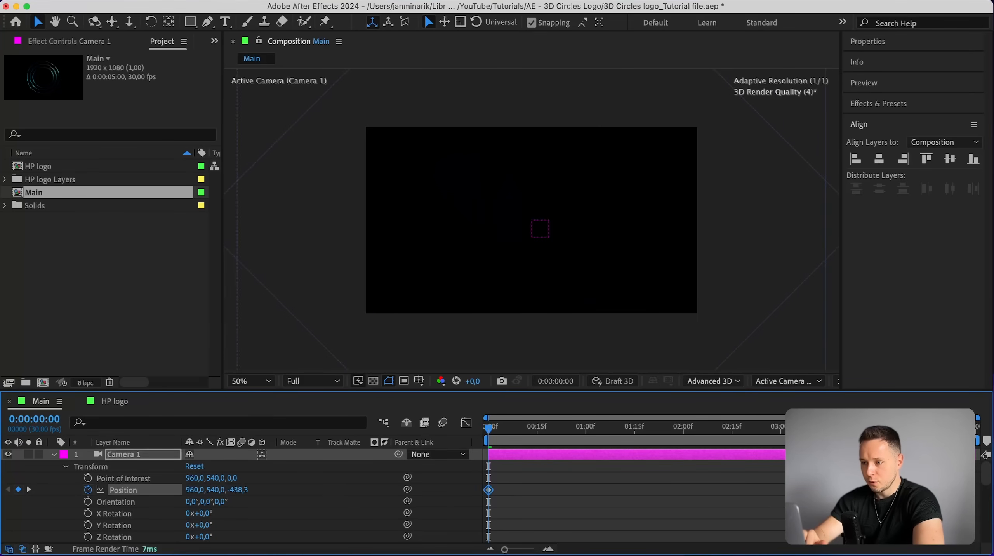
Easy-ease the camera's Position keyframes, steepen their speed curve in the Graph Editor, and preview from the start.
{"action": "left_click_drag", "start_coordinate": [488, 428], "coordinate": [726, 429]}
{"action": "left_click_drag", "start_coordinate": [779, 476], "coordinate": [450, 502]}
{"action": "key", "text": "F9"}
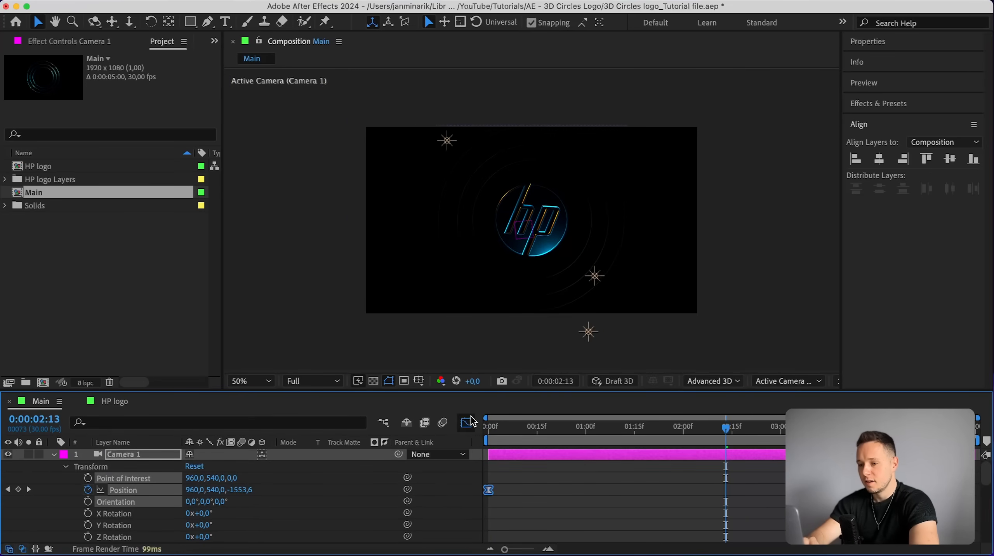
{"action": "left_click", "coordinate": [467, 423]}
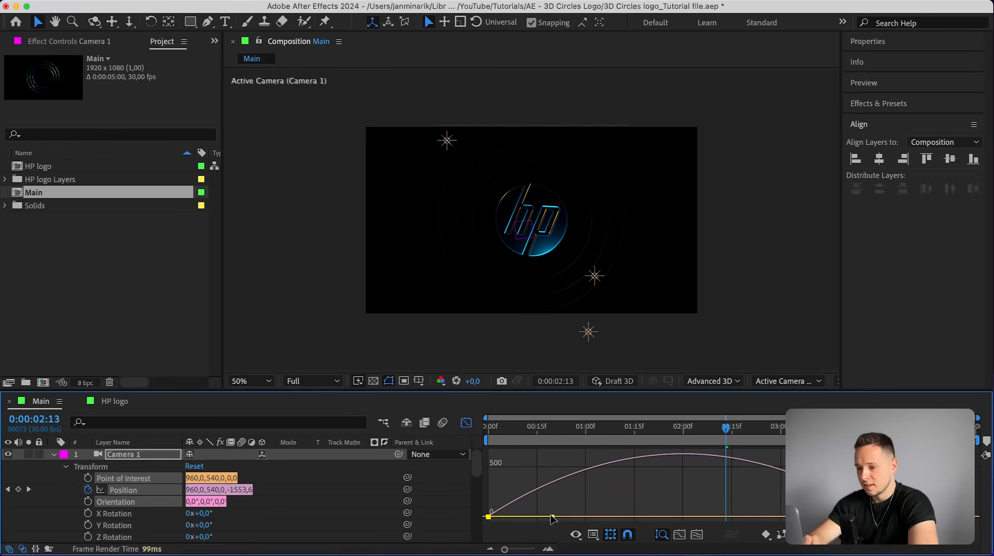
{"action": "left_click_drag", "start_coordinate": [553, 518], "coordinate": [472, 517]}
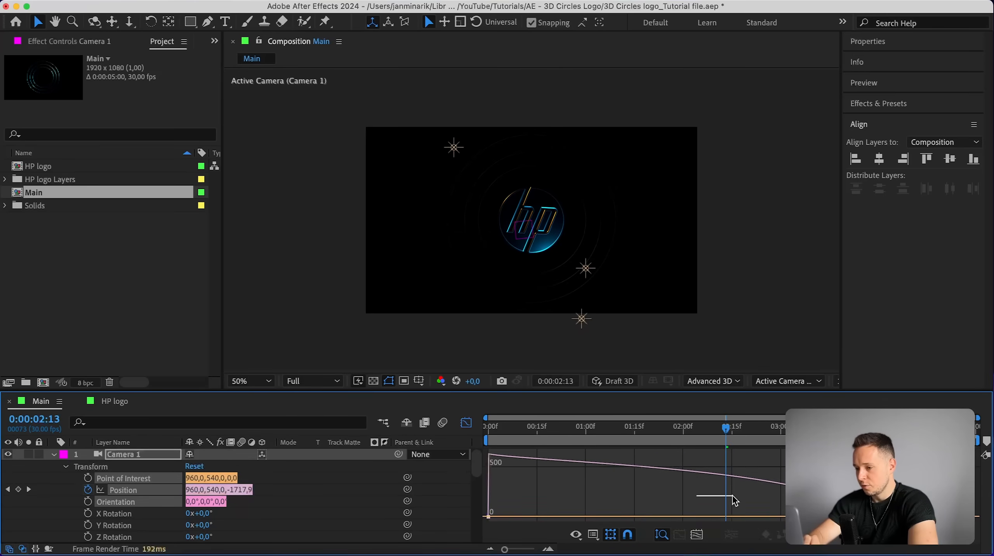
{"action": "left_click_drag", "start_coordinate": [733, 496], "coordinate": [968, 525]}
{"action": "left_click_drag", "start_coordinate": [795, 516], "coordinate": [682, 516]}
{"action": "key", "text": "Home"}
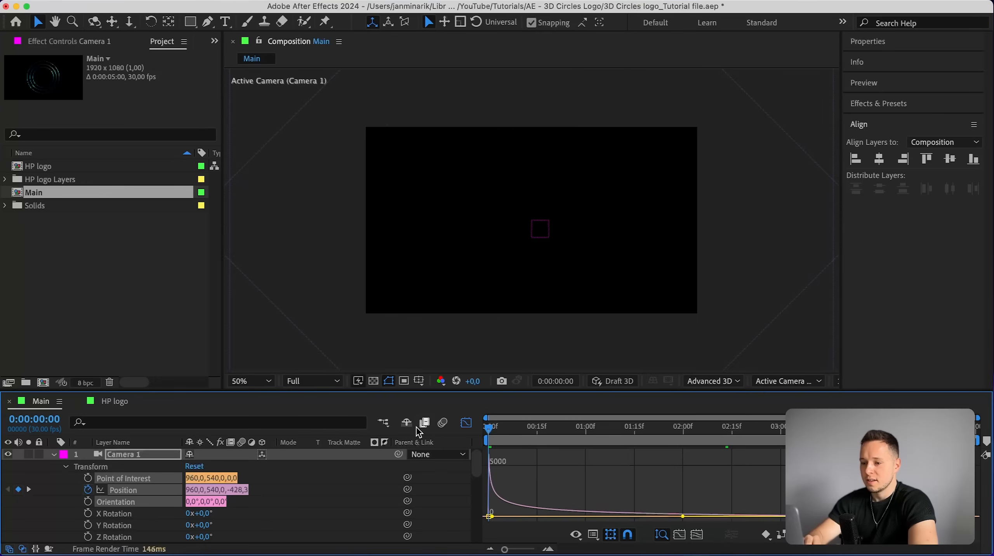
{"action": "key", "text": "shift+F3"}
{"action": "key", "text": "space"}
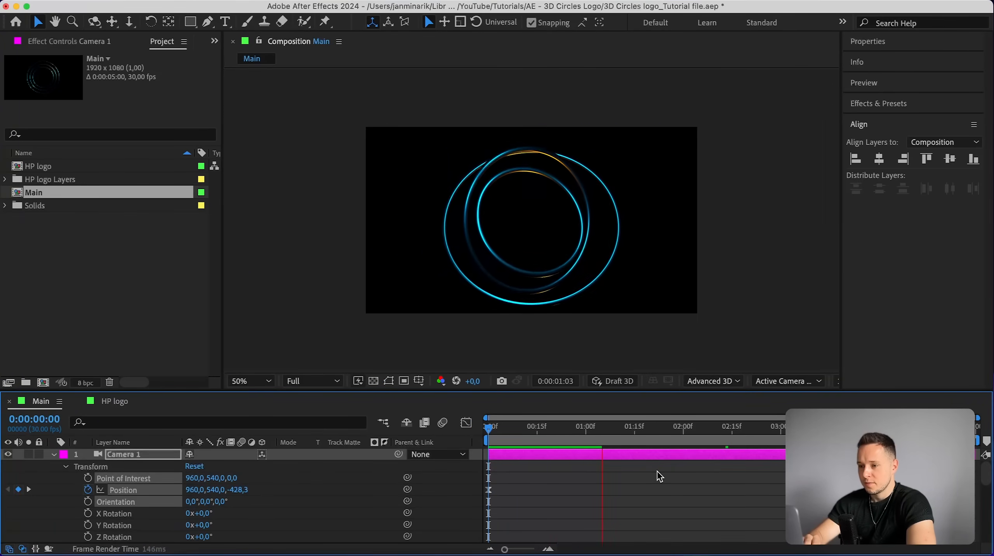
Set Camera 1's Z position at 4:00 to -1580.3 and scrub back to 1:07.
{"action": "left_click_drag", "start_coordinate": [693, 437], "coordinate": [718, 426]}
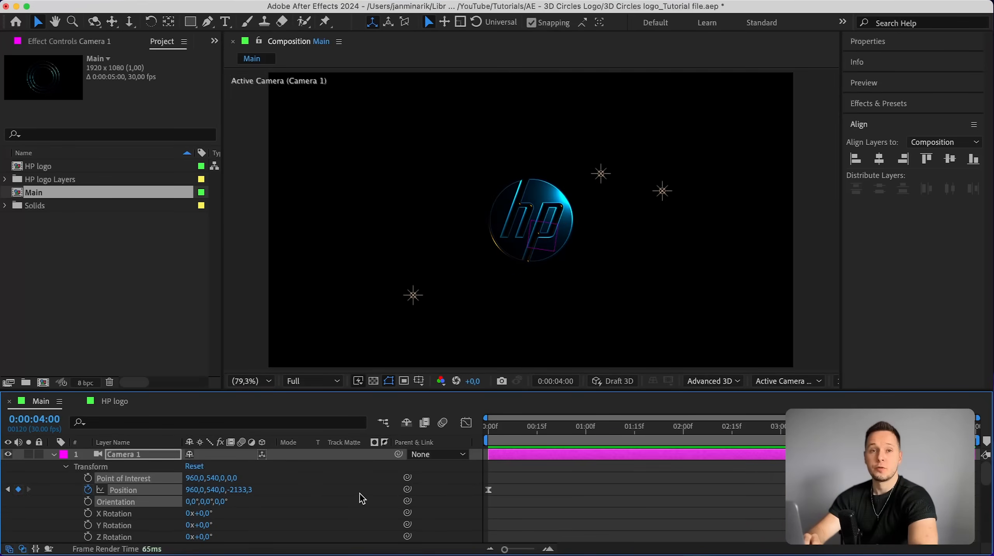
{"action": "left_click_drag", "start_coordinate": [239, 492], "coordinate": [454, 489]}
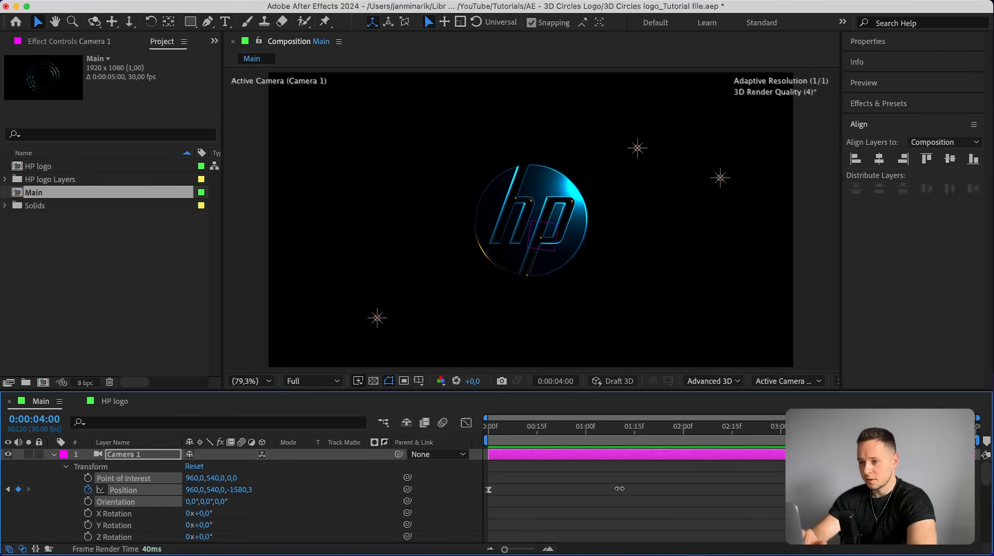
{"action": "left_click", "coordinate": [609, 427]}
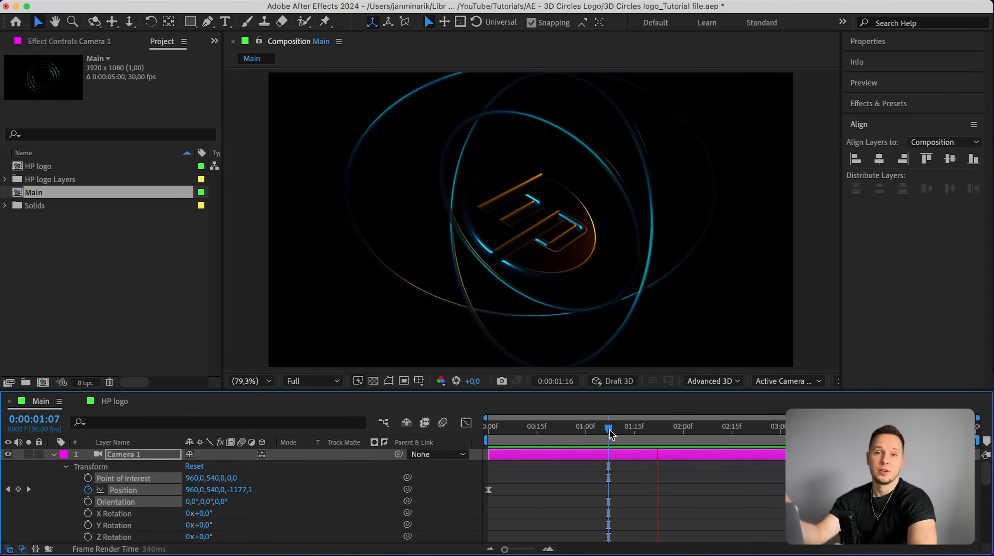